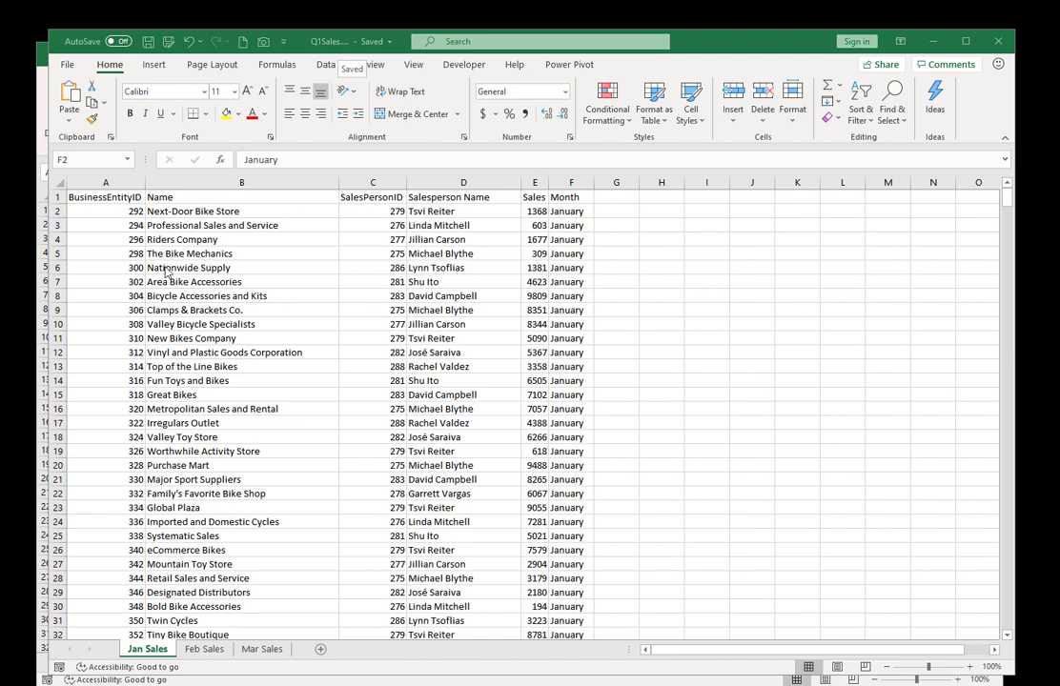
Step: Examine the Name, Salesperson Name, Sales and Month columns of the Jan Sales sheet
left_click_drag(224, 210, 236, 282)
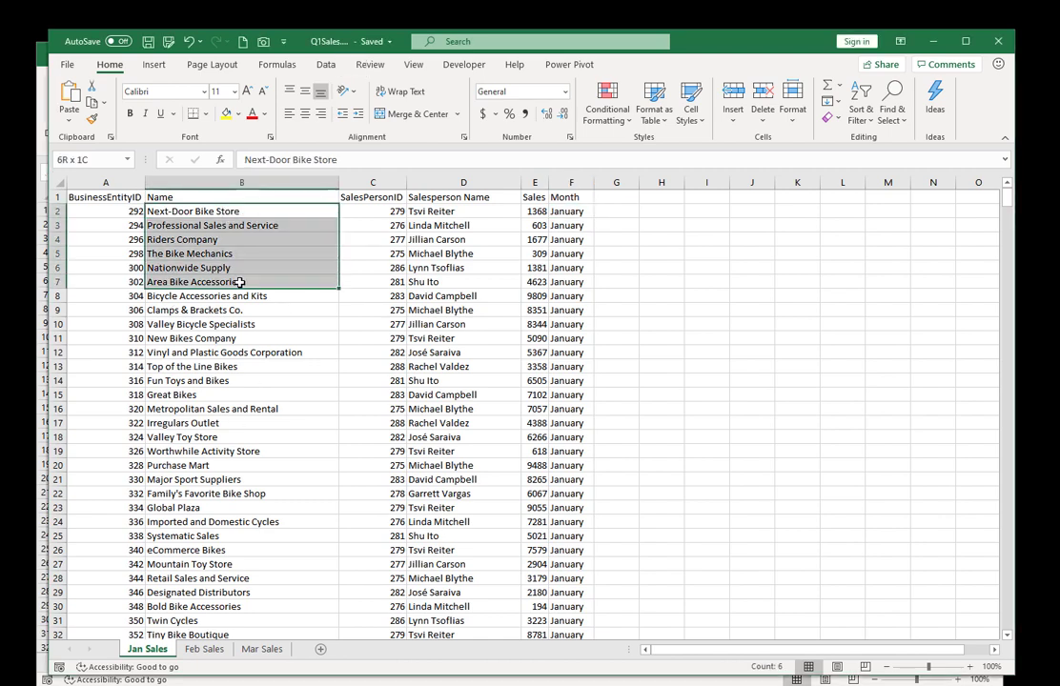
left_click_drag(448, 211, 457, 279)
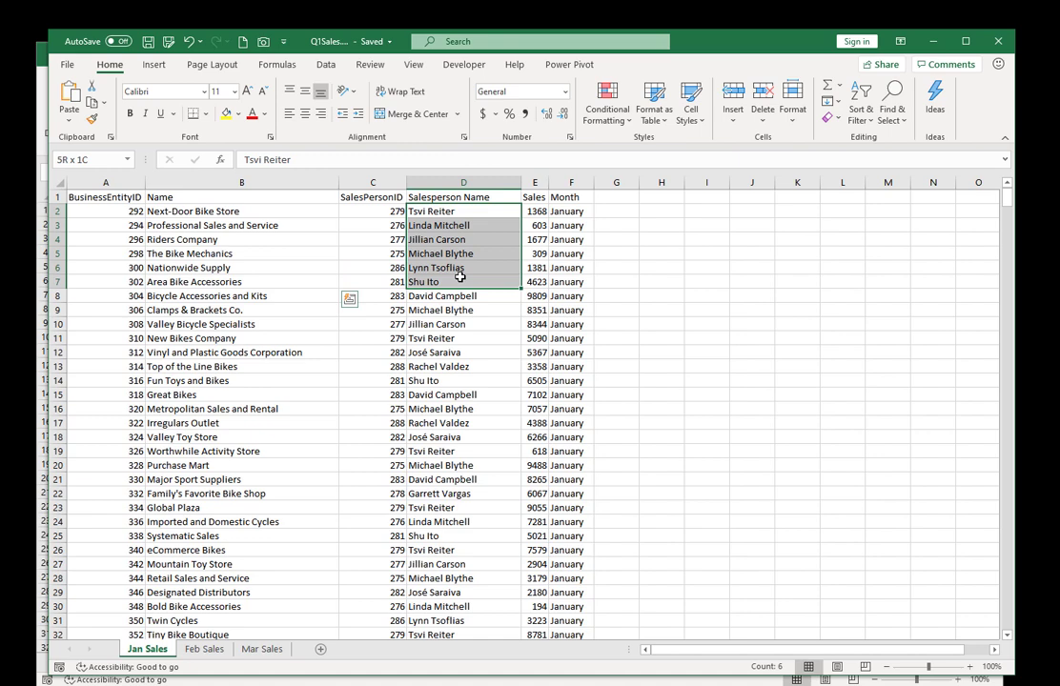
left_click_drag(535, 212, 539, 253)
left_click_drag(570, 212, 572, 253)
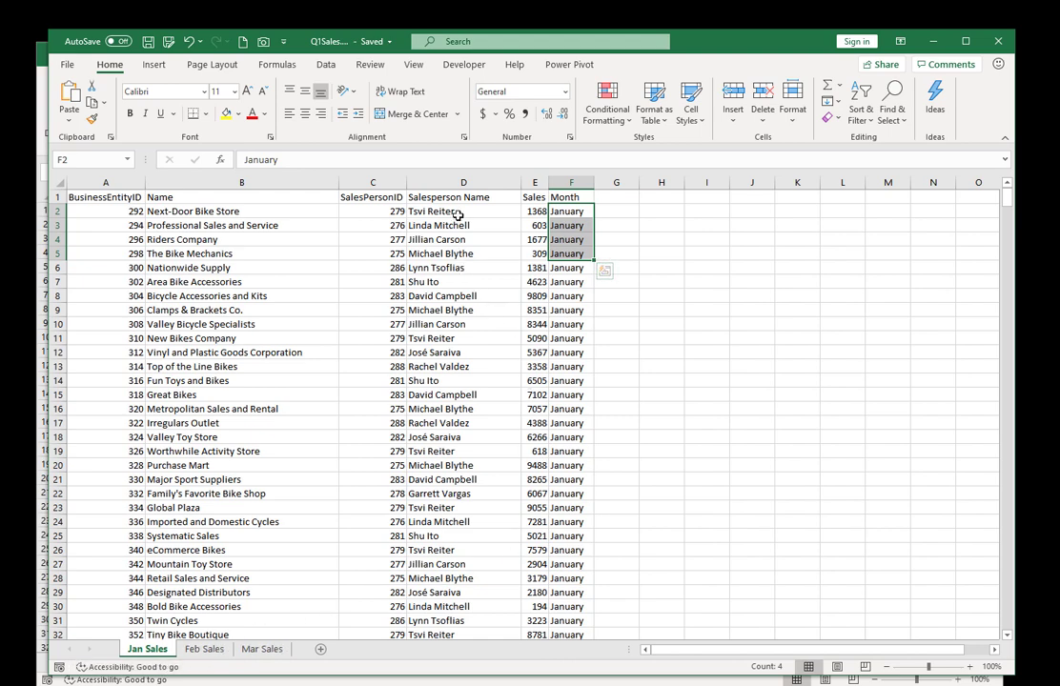
left_click_drag(457, 212, 455, 321)
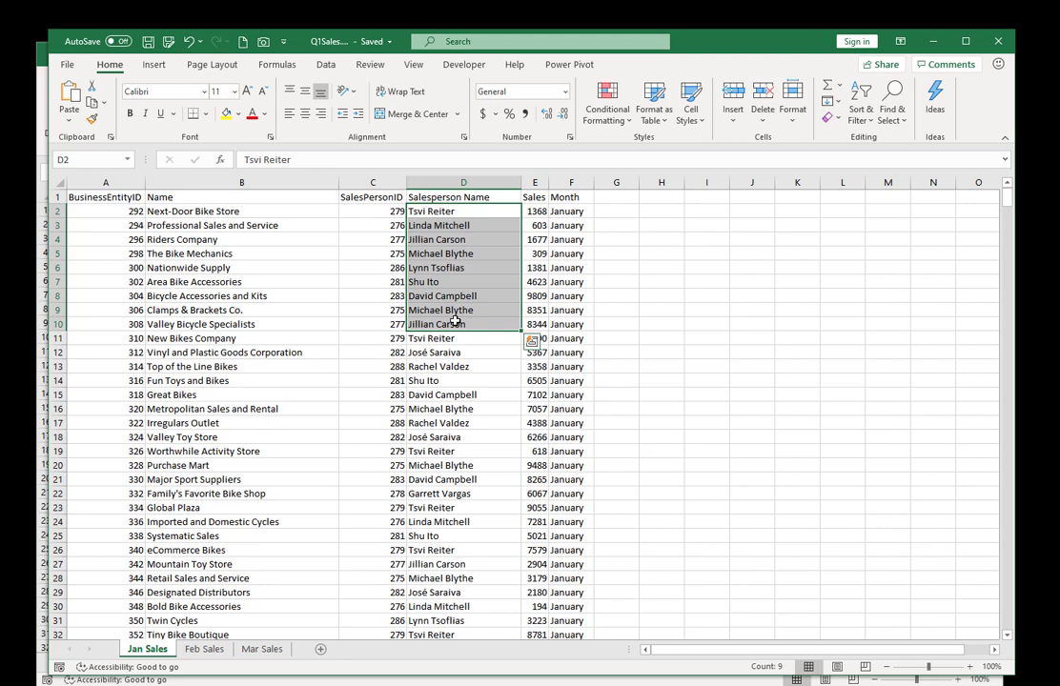
Step: Minimize the Q1Sales workbook and bring the Jan Sales sheet of Q1Sales.xlsx into the Power Query Editor from Book1
left_click(933, 43)
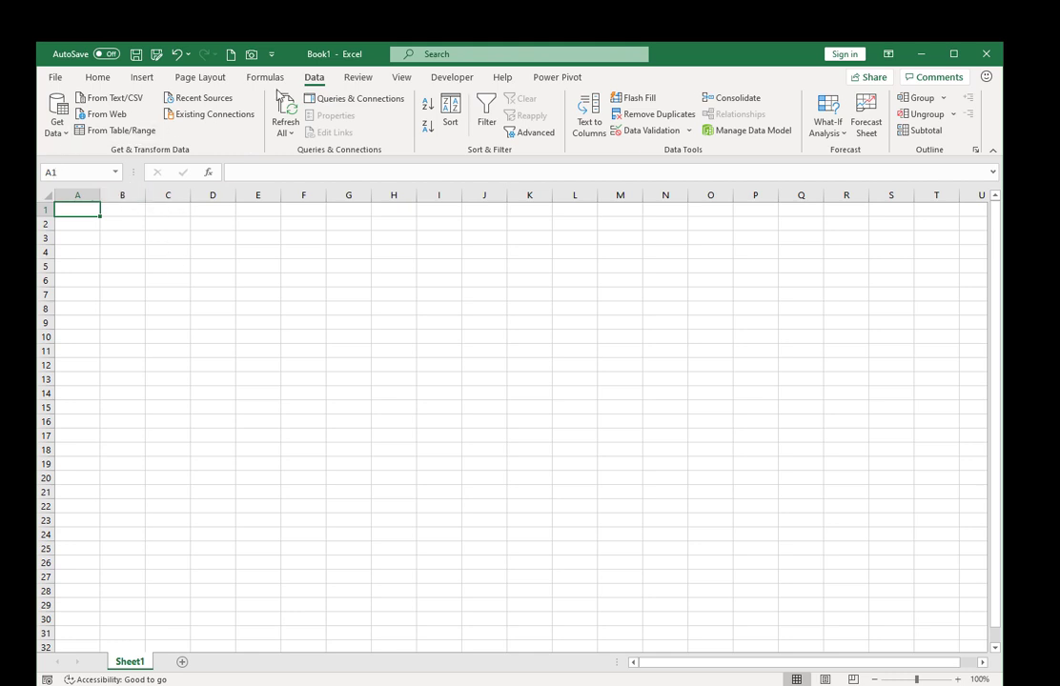
left_click(59, 124)
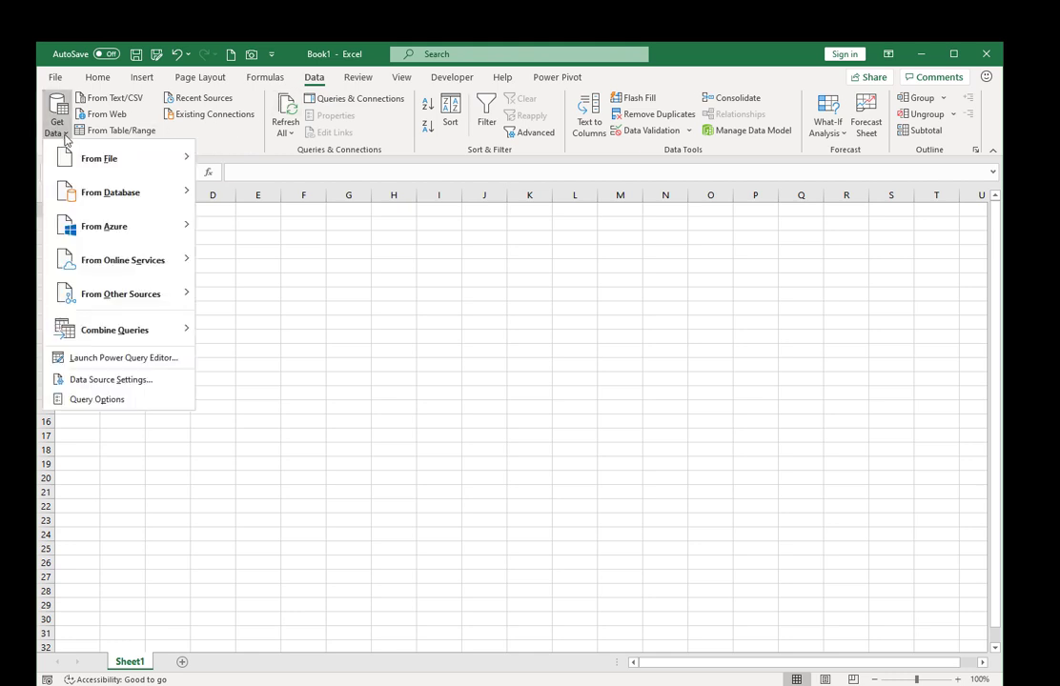
mouse_move(100, 158)
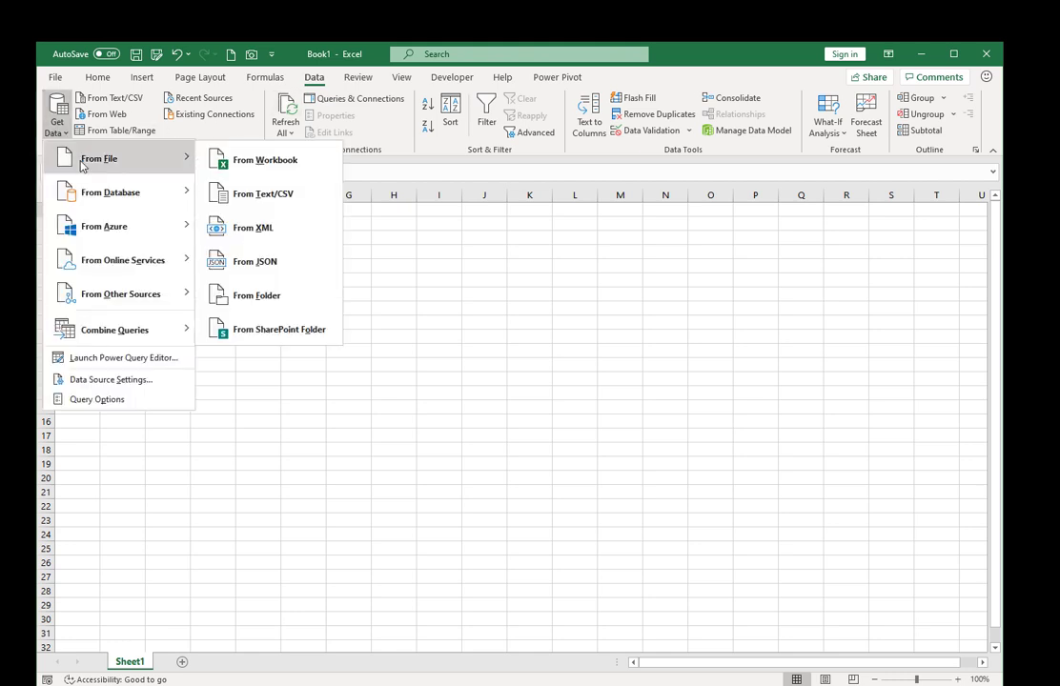
left_click(258, 161)
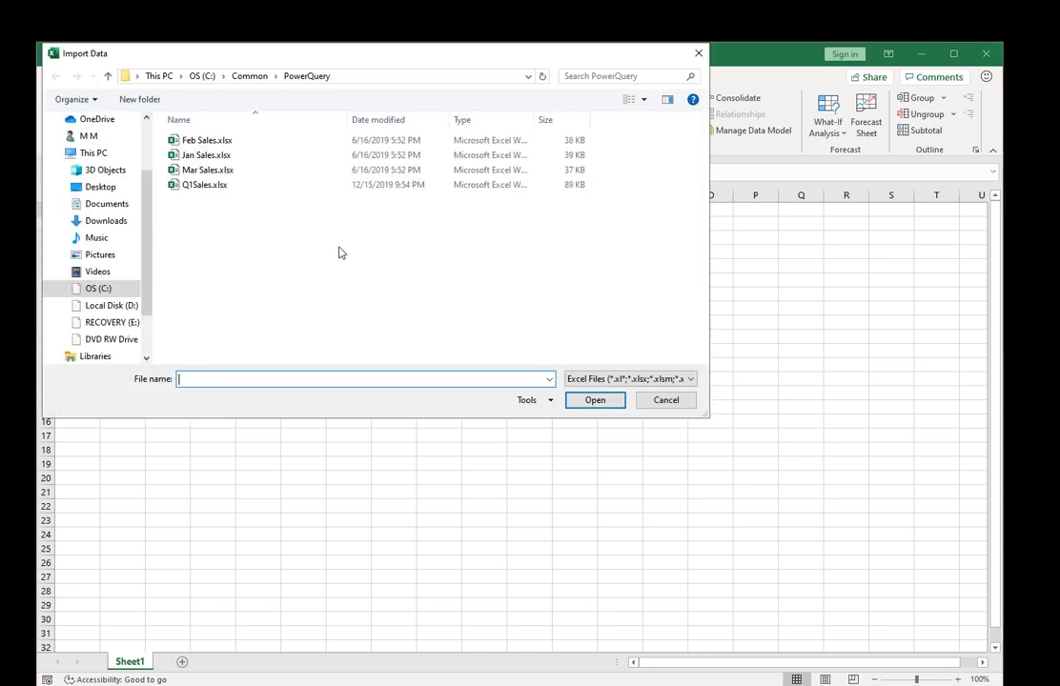
left_click(191, 185)
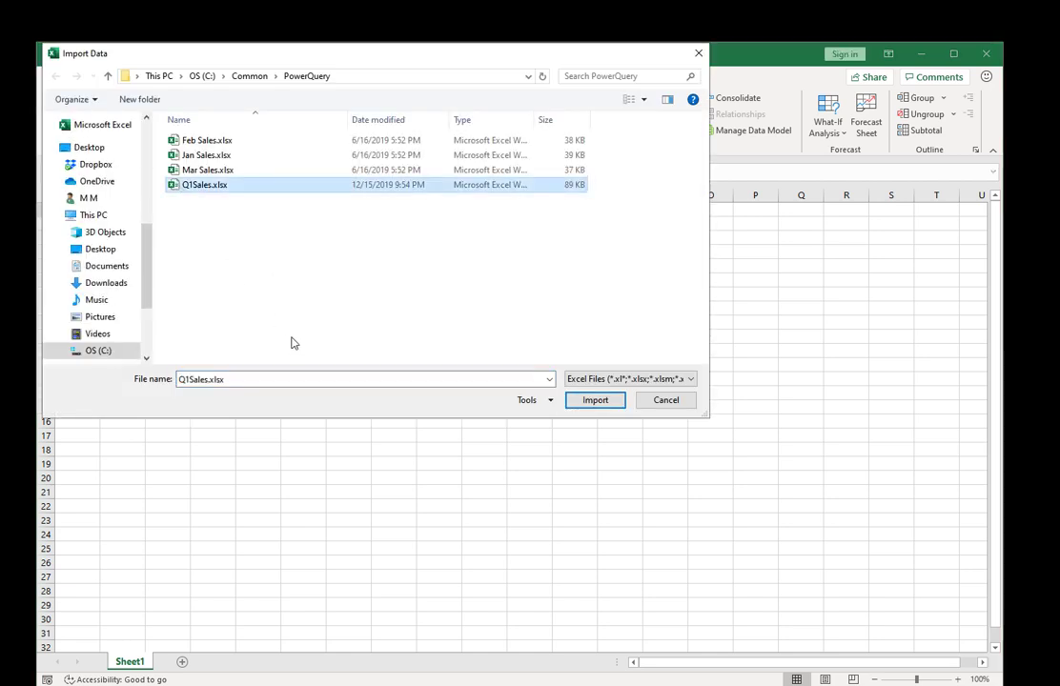
left_click(585, 401)
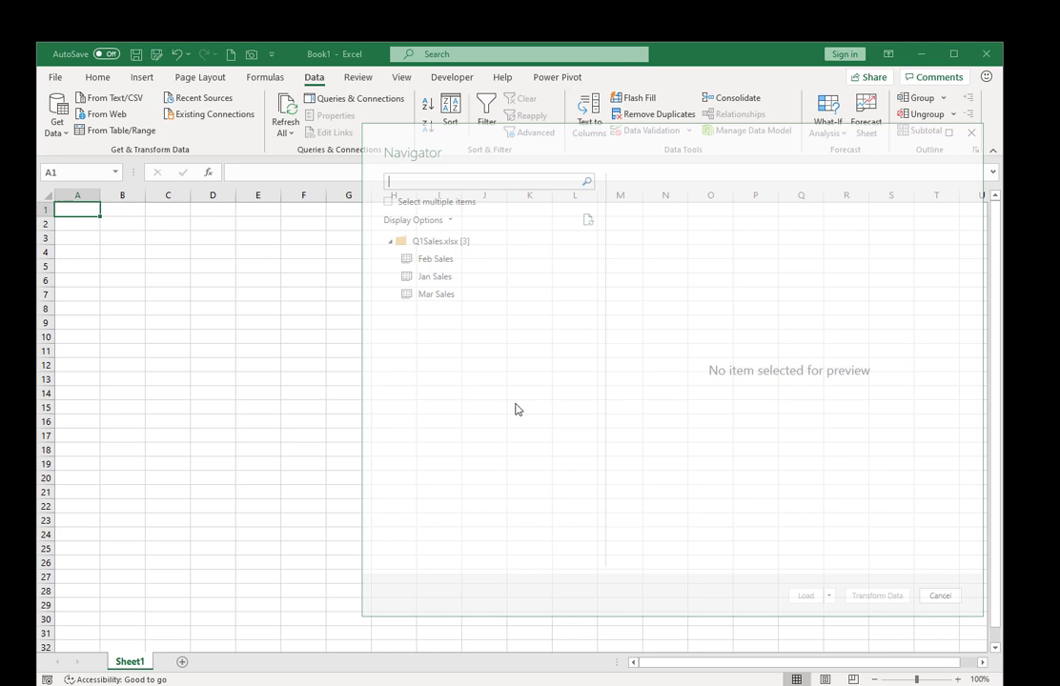
left_click(452, 280)
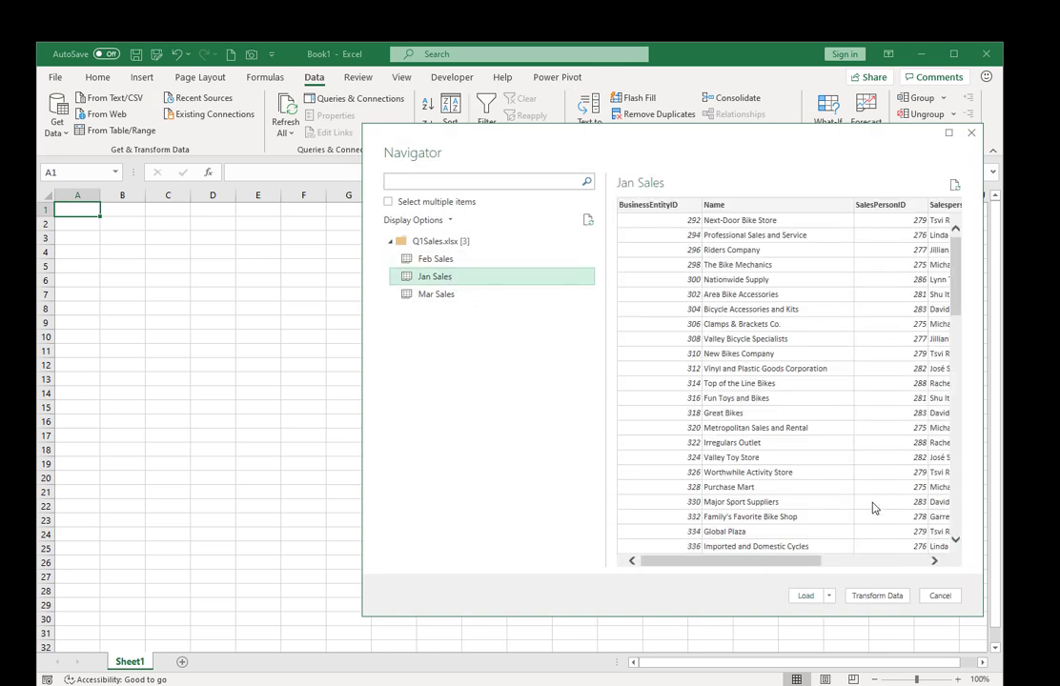
left_click(875, 597)
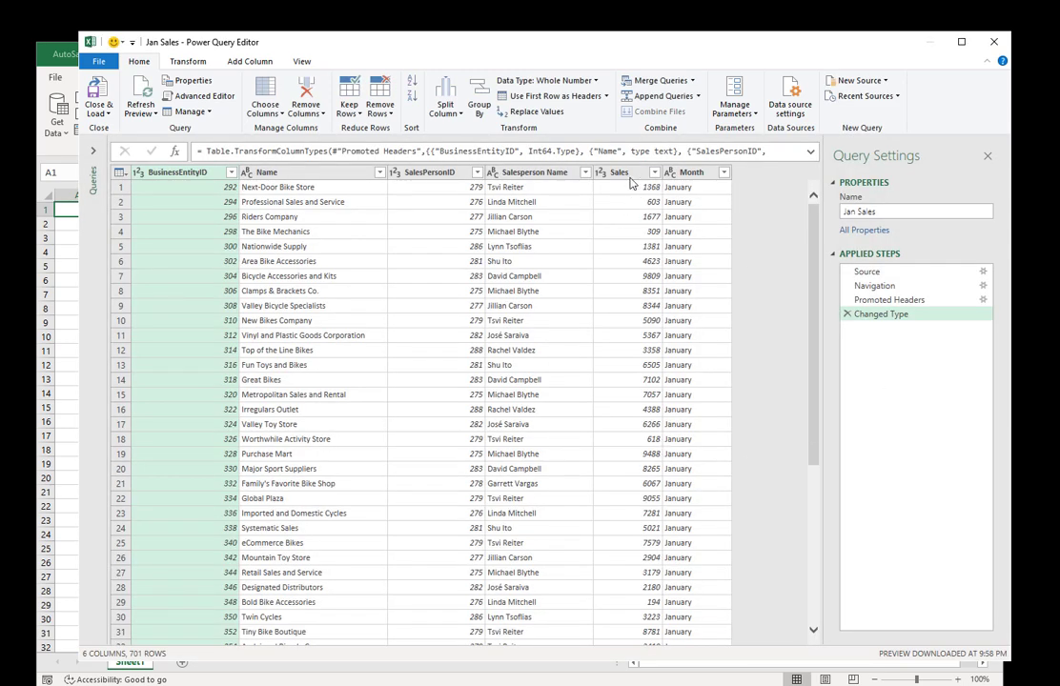
Step: Filter the Salesperson Name column to keep only the rows of a single salesperson
left_click(584, 173)
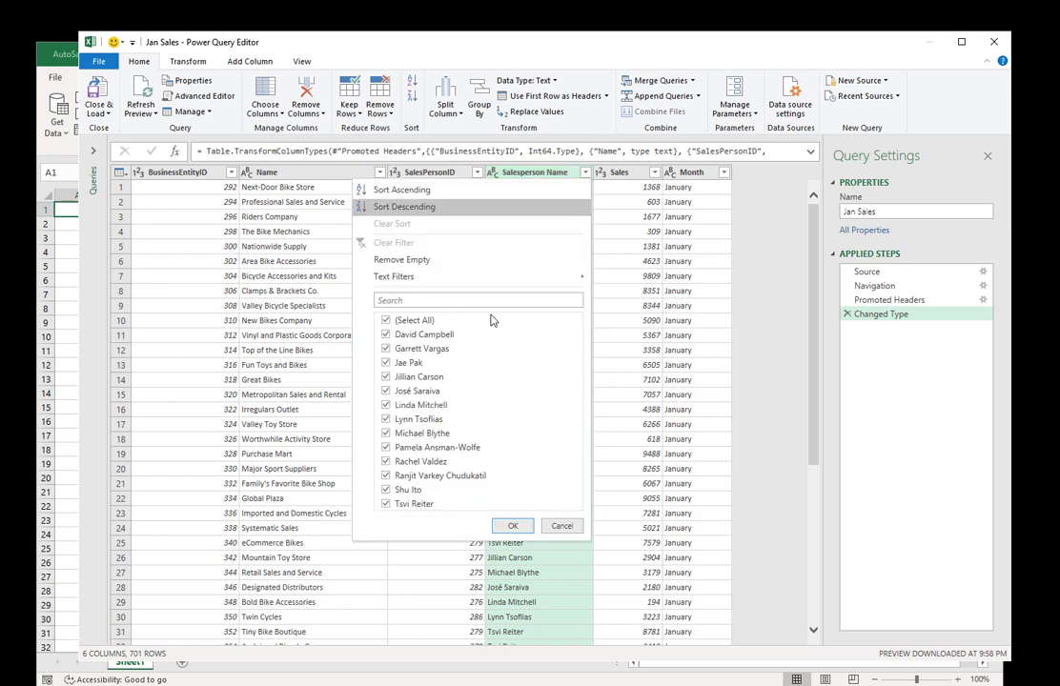
left_click(386, 321)
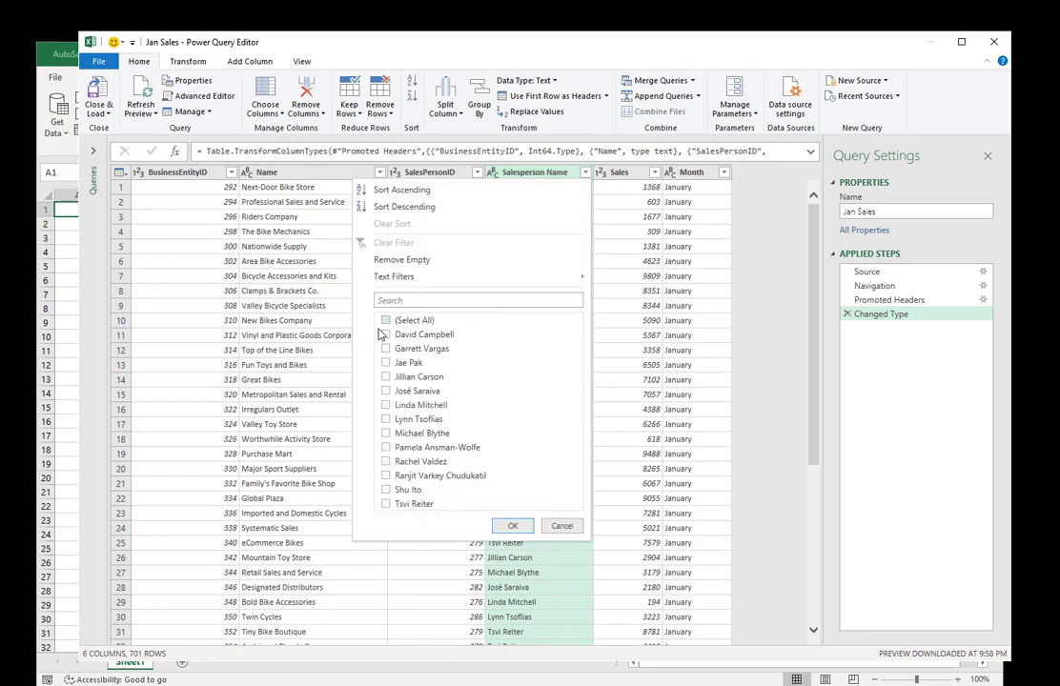
left_click(386, 463)
left_click(513, 527)
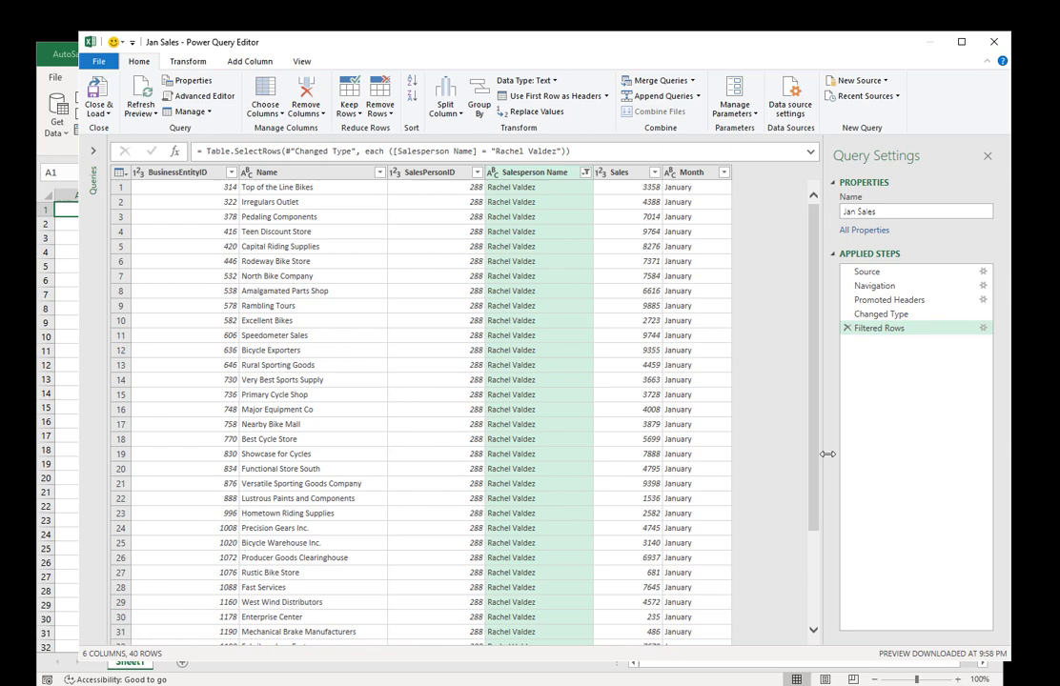
Step: Review the formulas behind the Navigation, Filtered Rows and Source steps of the Jan Sales query
left_click(887, 284)
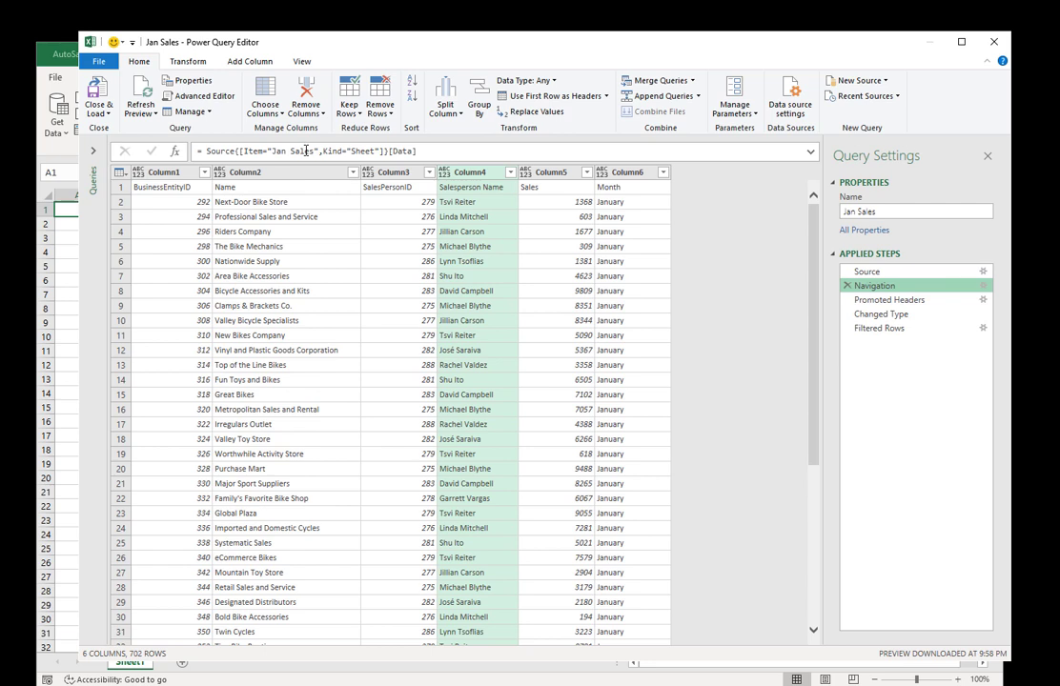
left_click(890, 329)
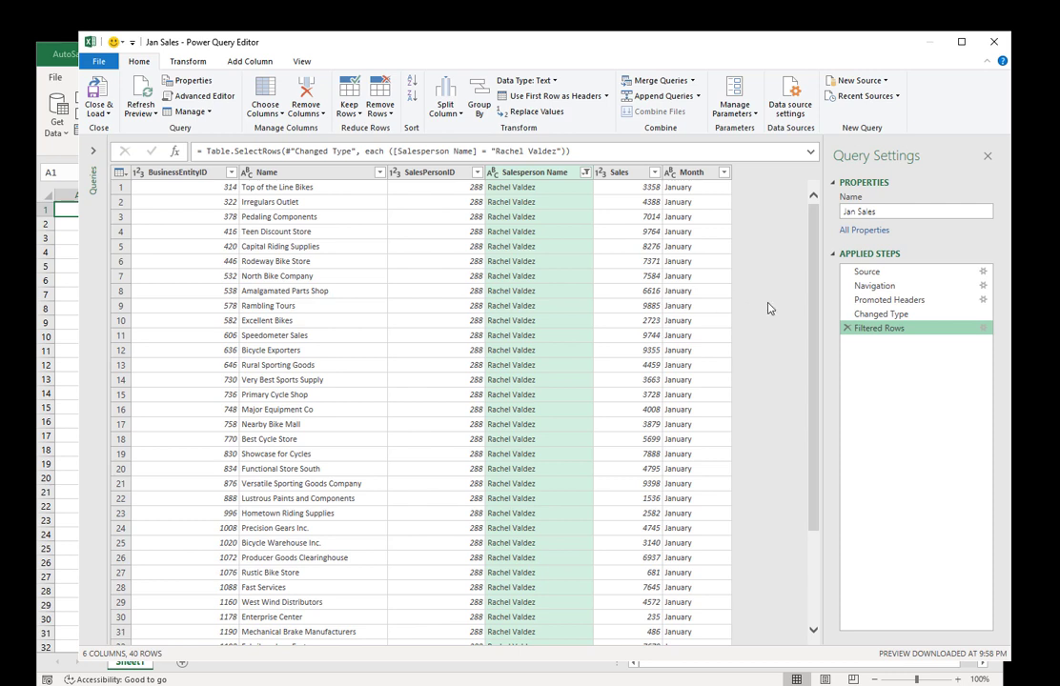
left_click(870, 275)
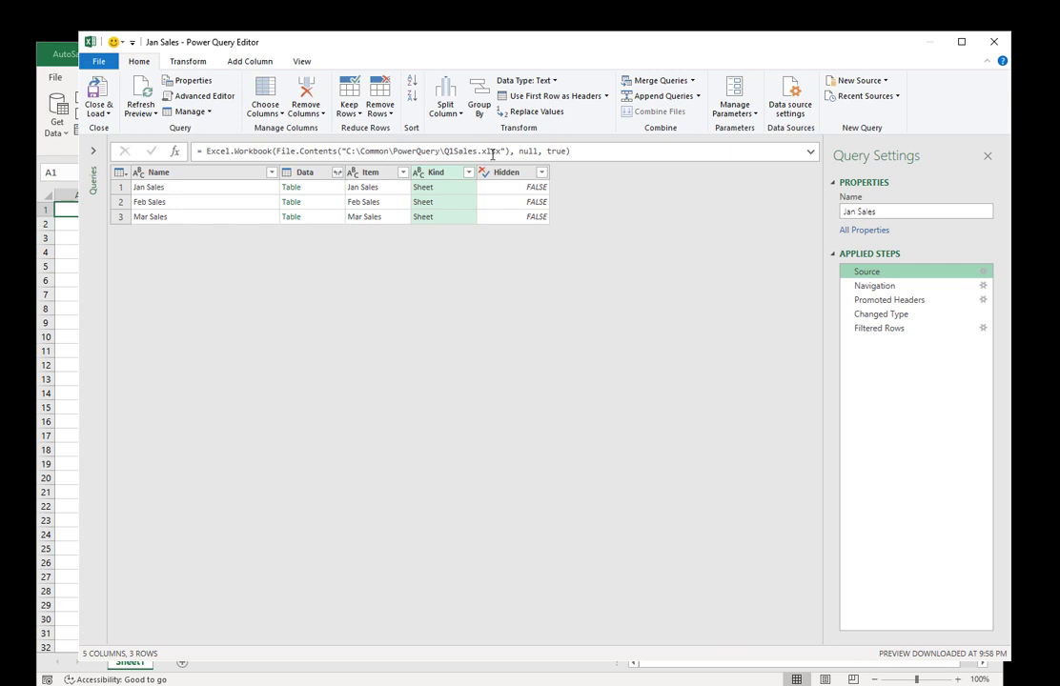
left_click(886, 286)
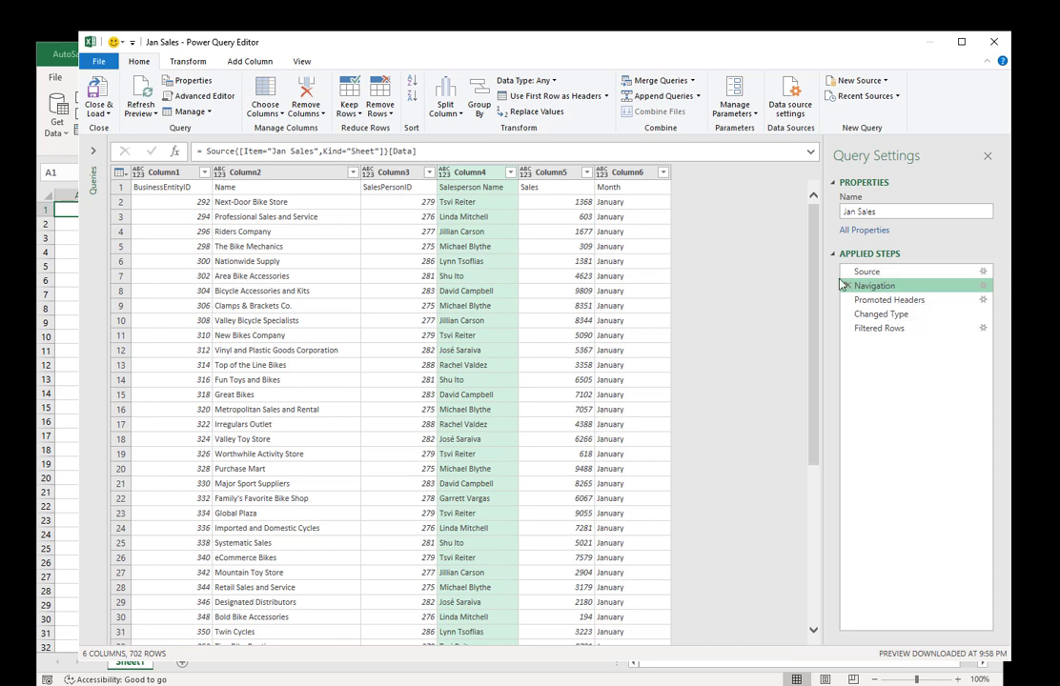
Step: Close the query editor and load the Jan Sales query as a table into the existing worksheet at cell A1
left_click(107, 116)
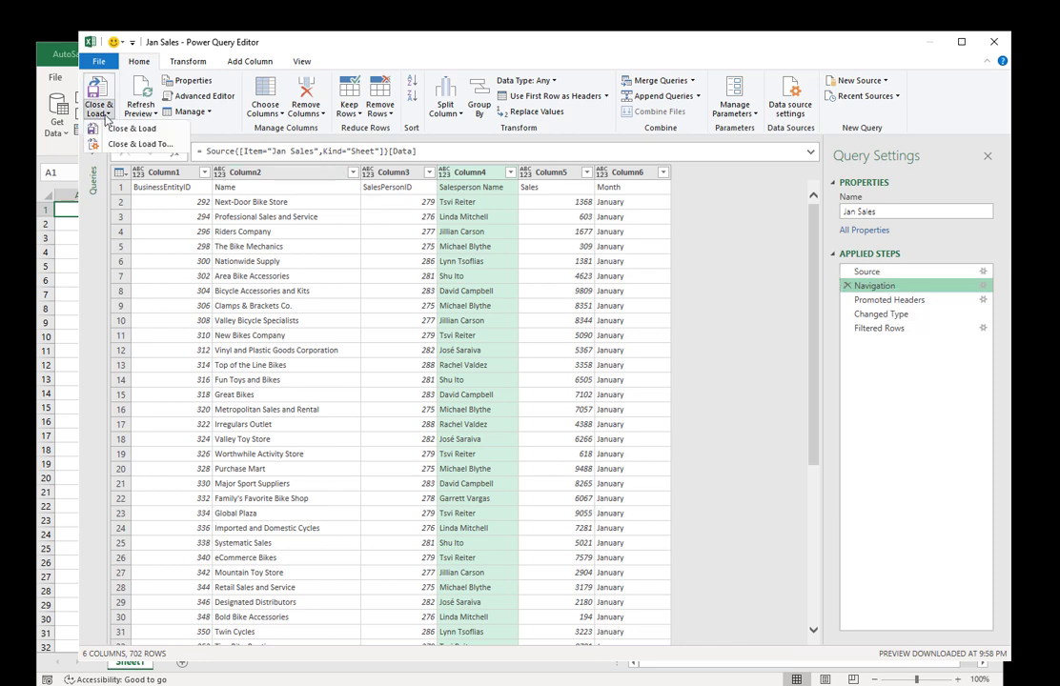
left_click(136, 145)
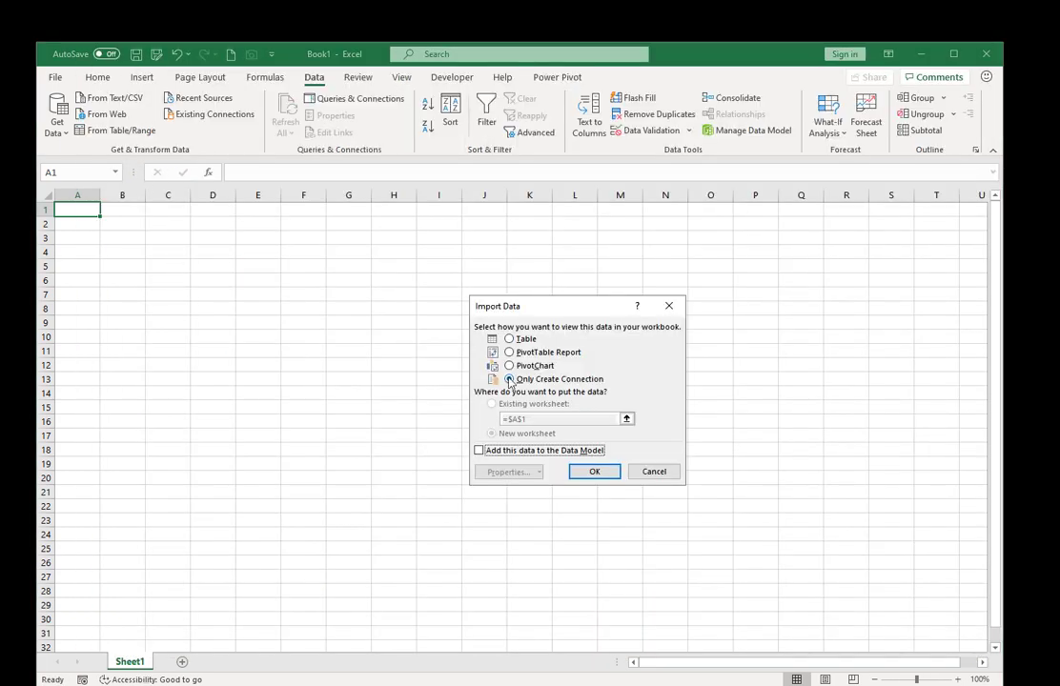
left_click(512, 340)
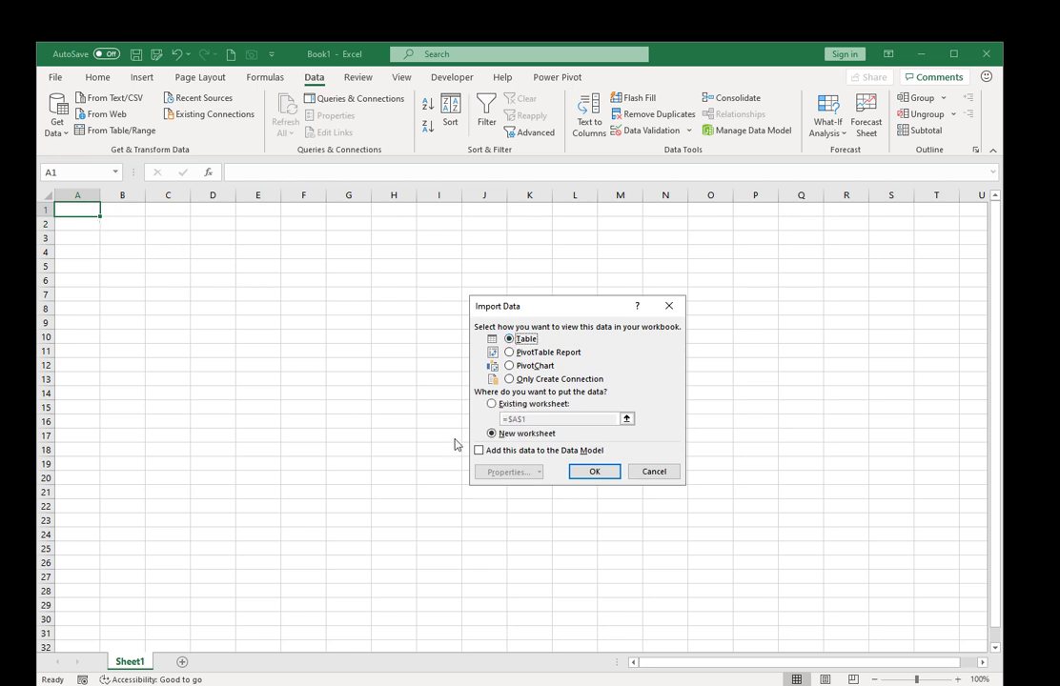
left_click(493, 404)
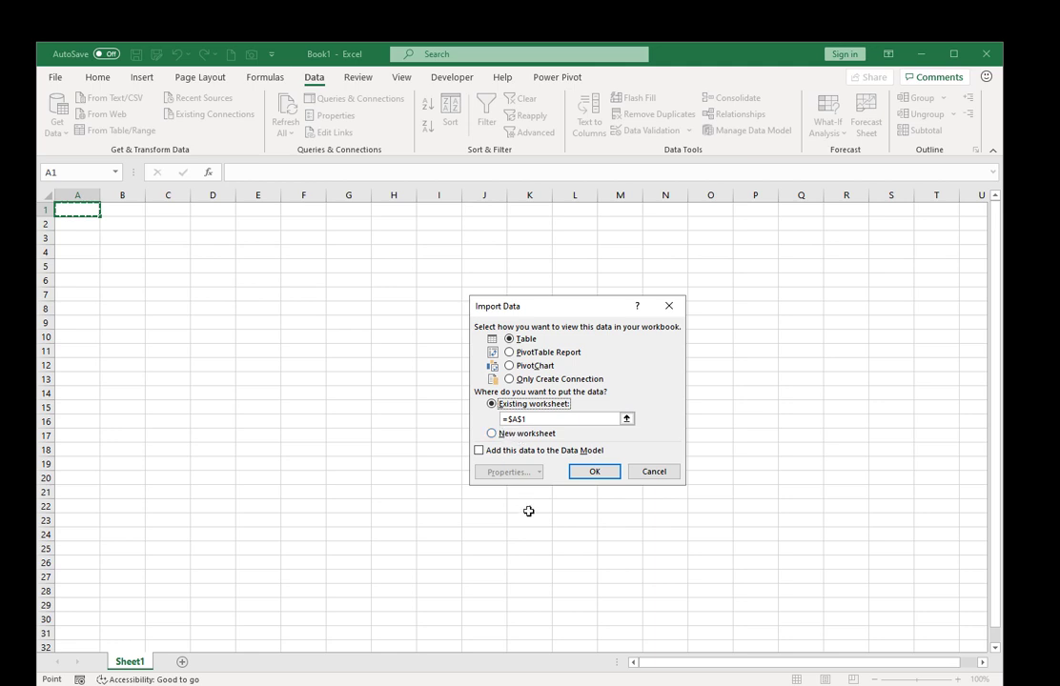
left_click(597, 473)
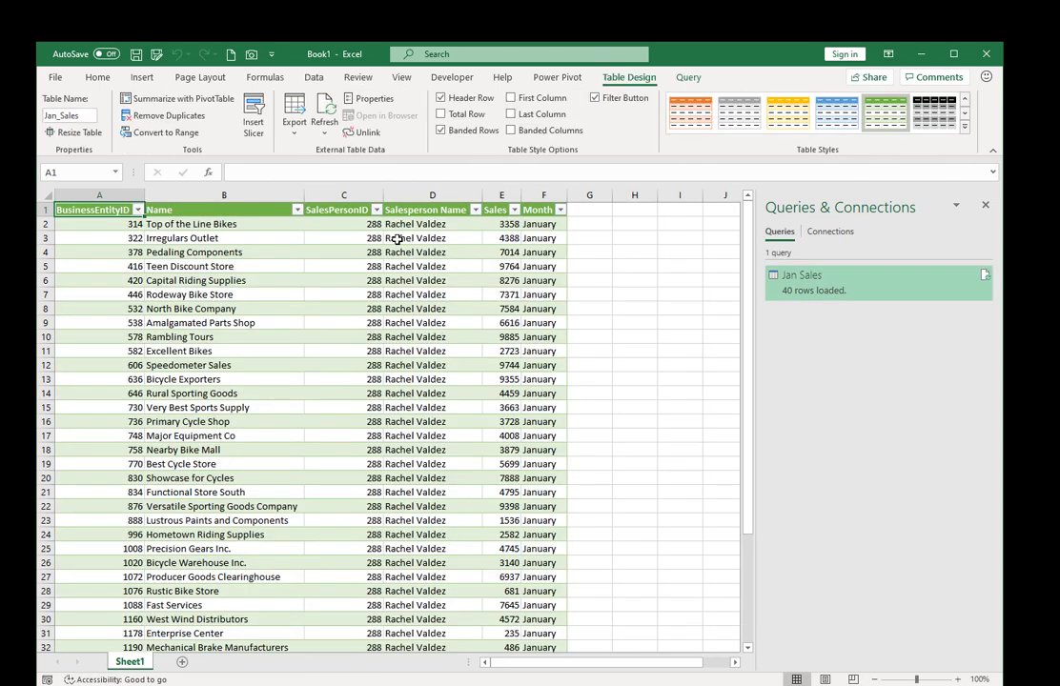
left_click(531, 227)
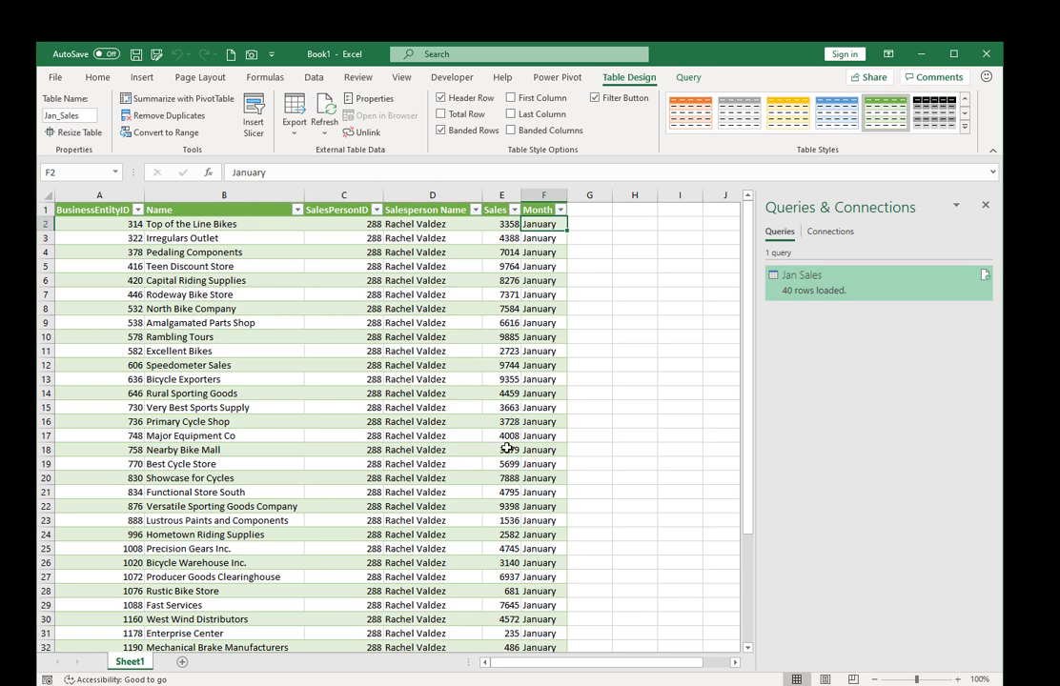
Step: Add a new worksheet and name it Parameter
left_click(184, 664)
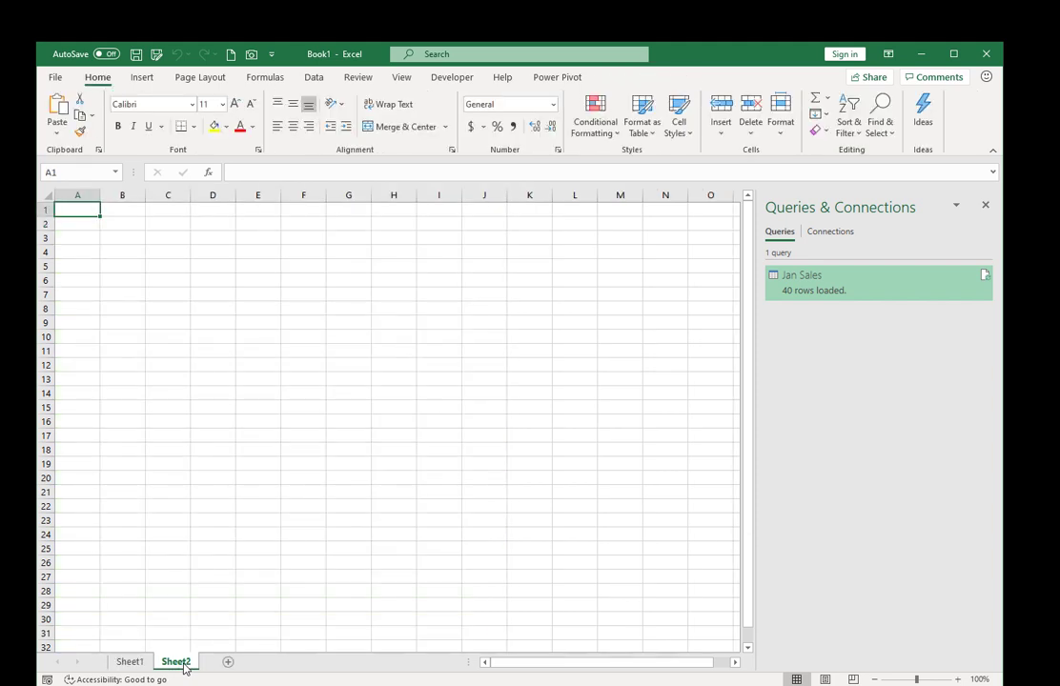
double_click(185, 665)
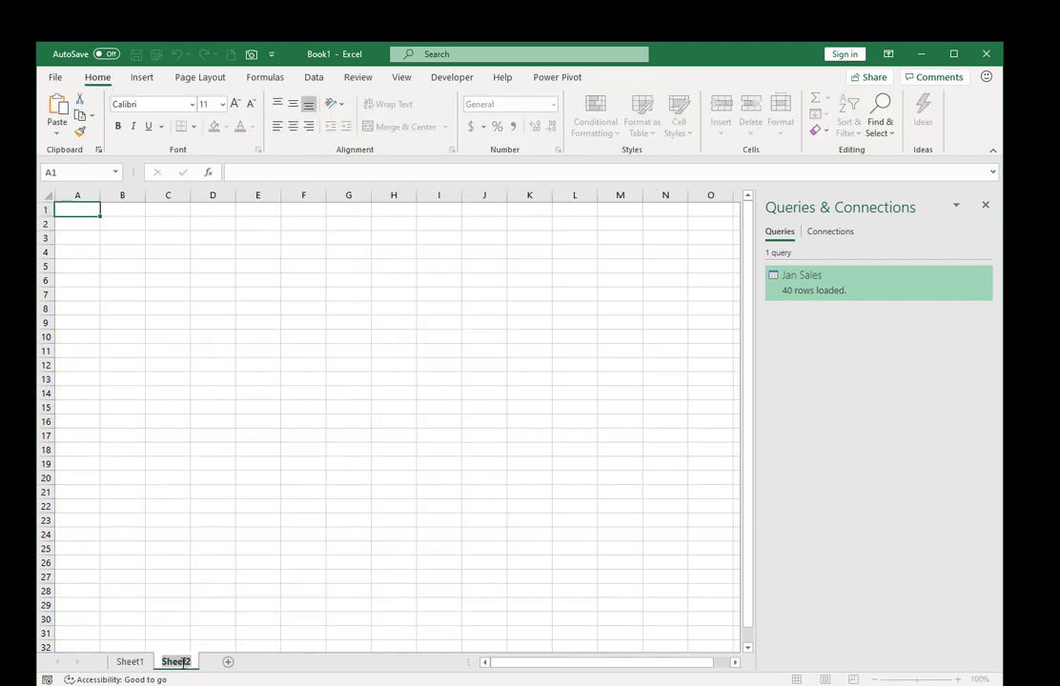
type("Parameter")
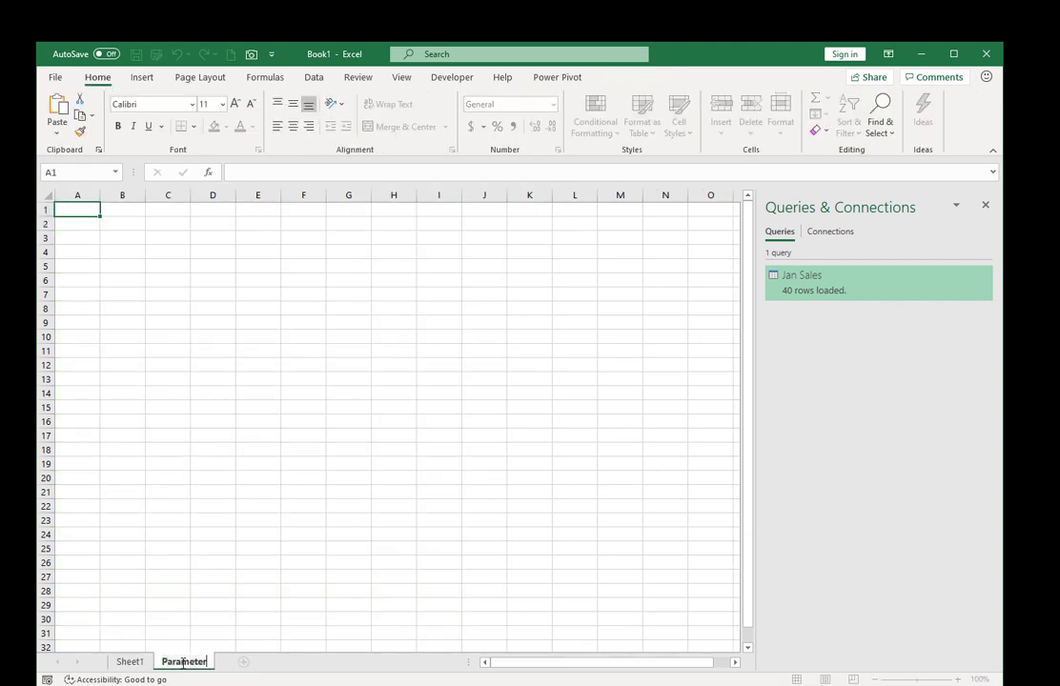
key("Return")
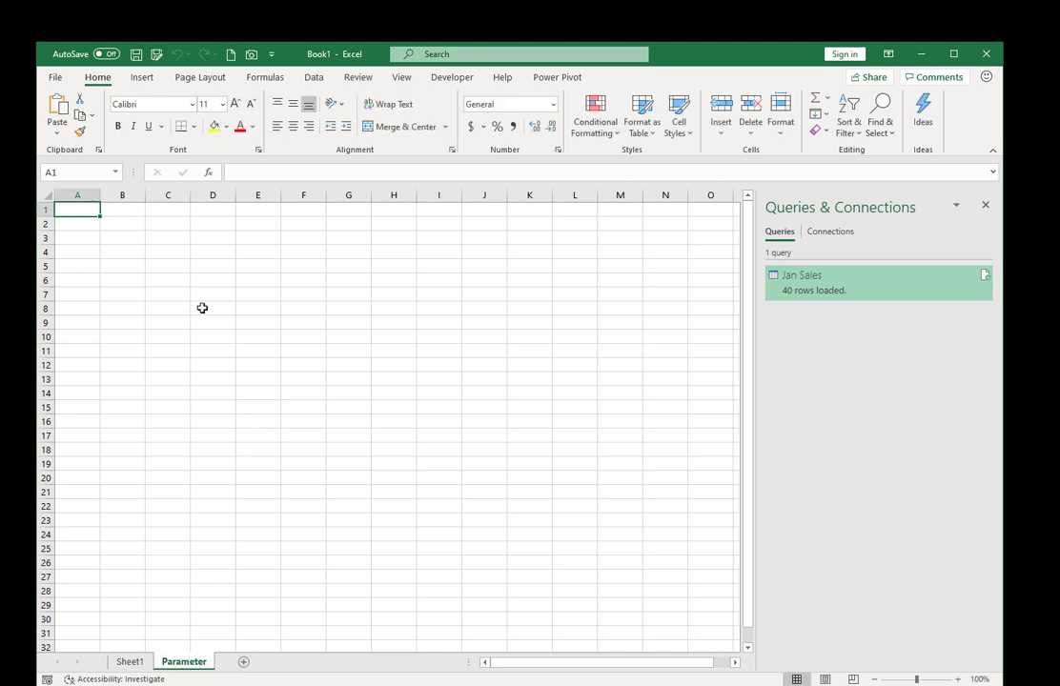
Step: Enter the headers Parameter Name in A1 and Parameter Value in B1 of the Parameter sheet
type("Para")
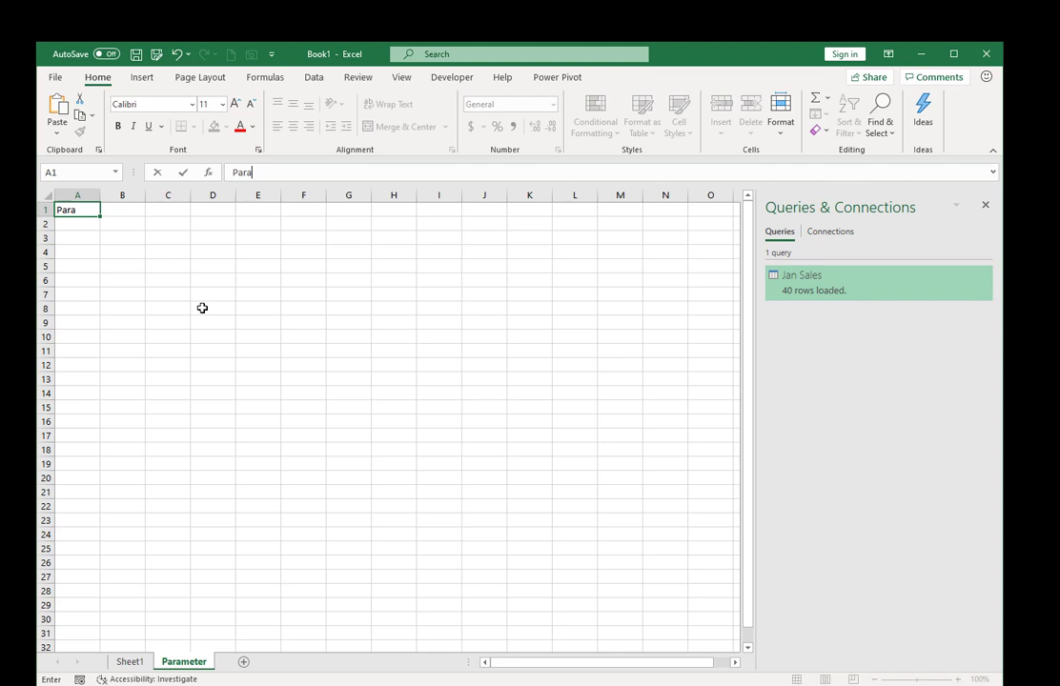
type("meter Name")
key("Return")
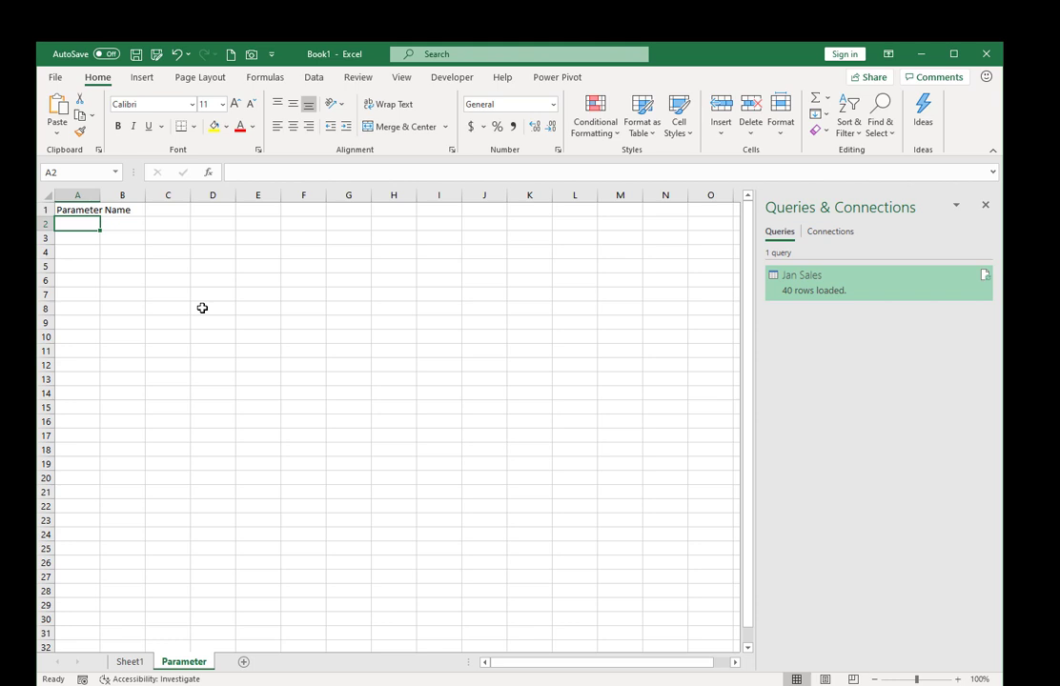
left_click(126, 210)
type("Name")
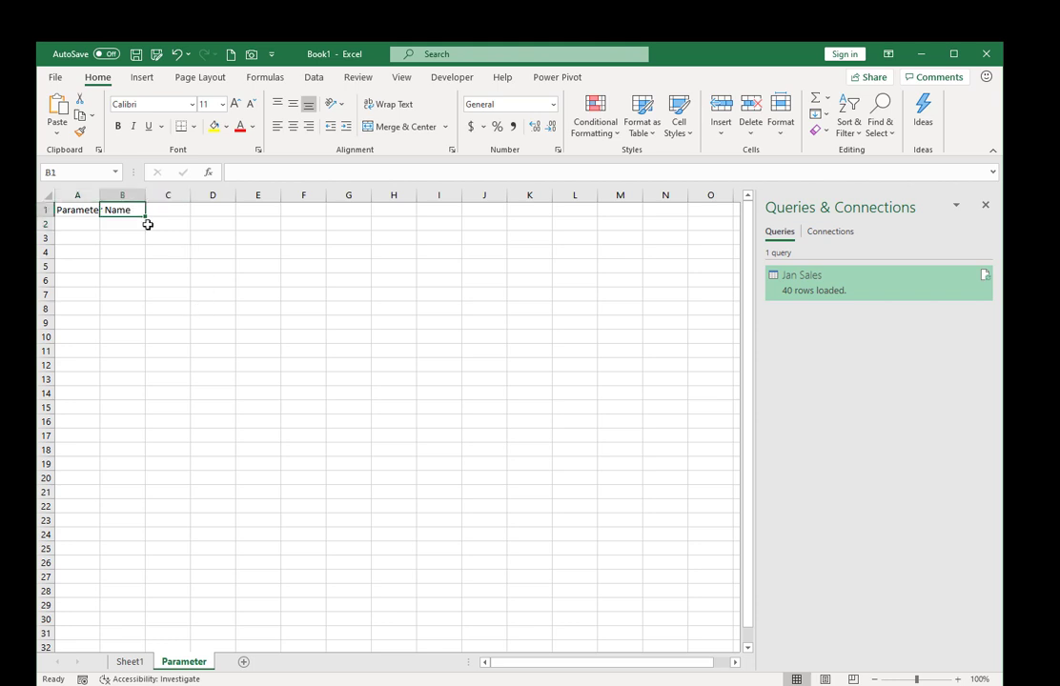
type("Parame")
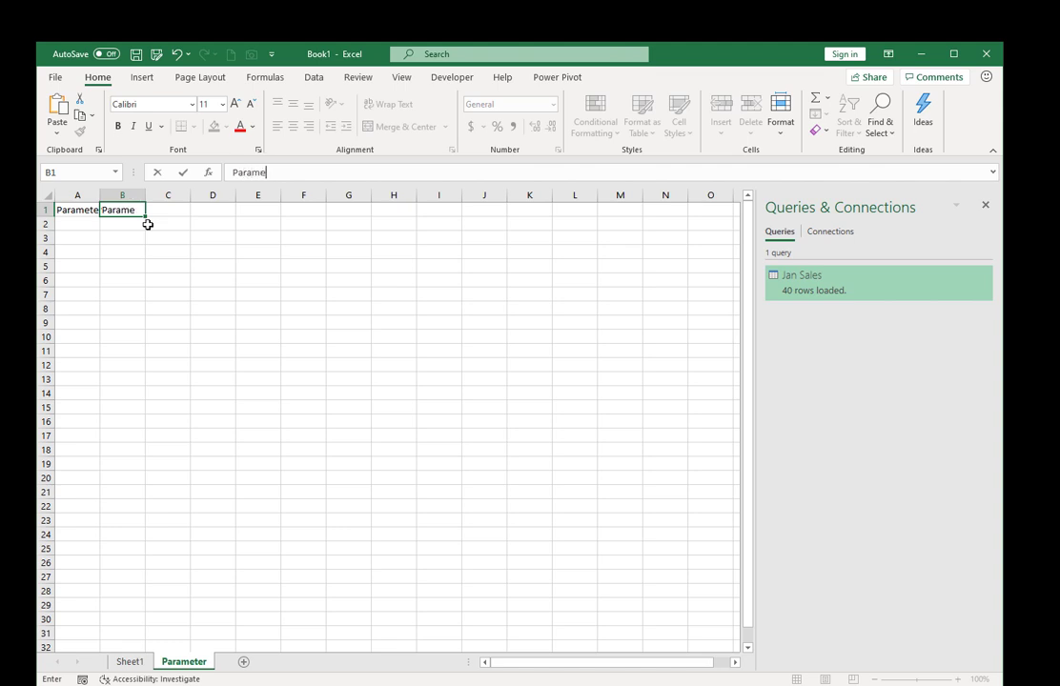
type("ter Value")
Step: Autofit columns A and B to their header text and select cell A2
left_click(88, 208)
double_click(100, 197)
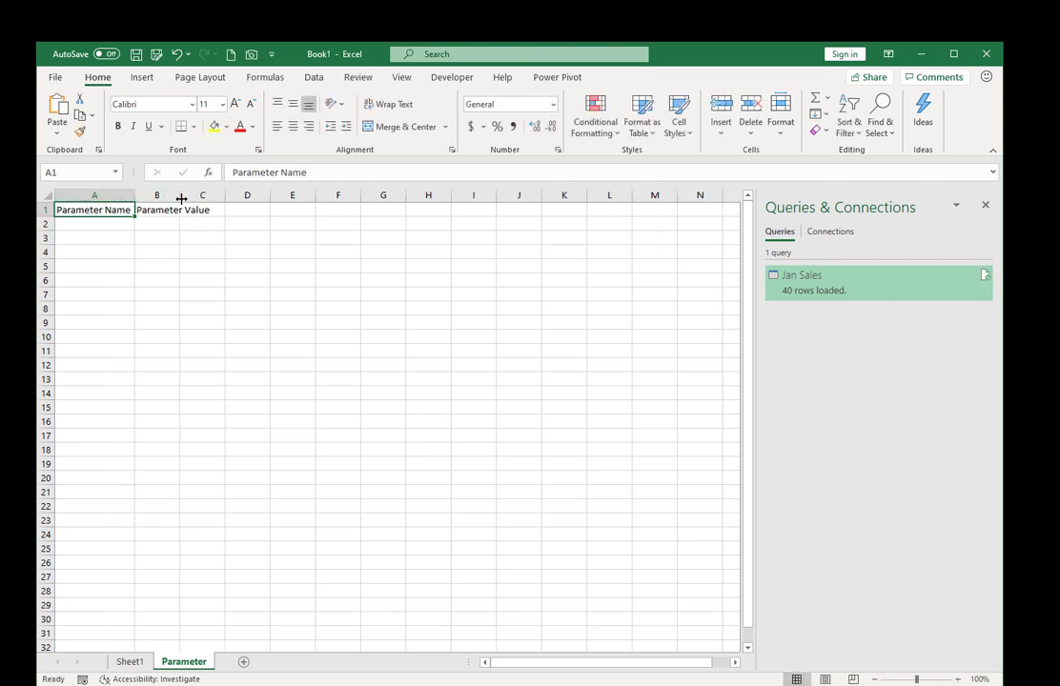
double_click(179, 197)
left_click(96, 226)
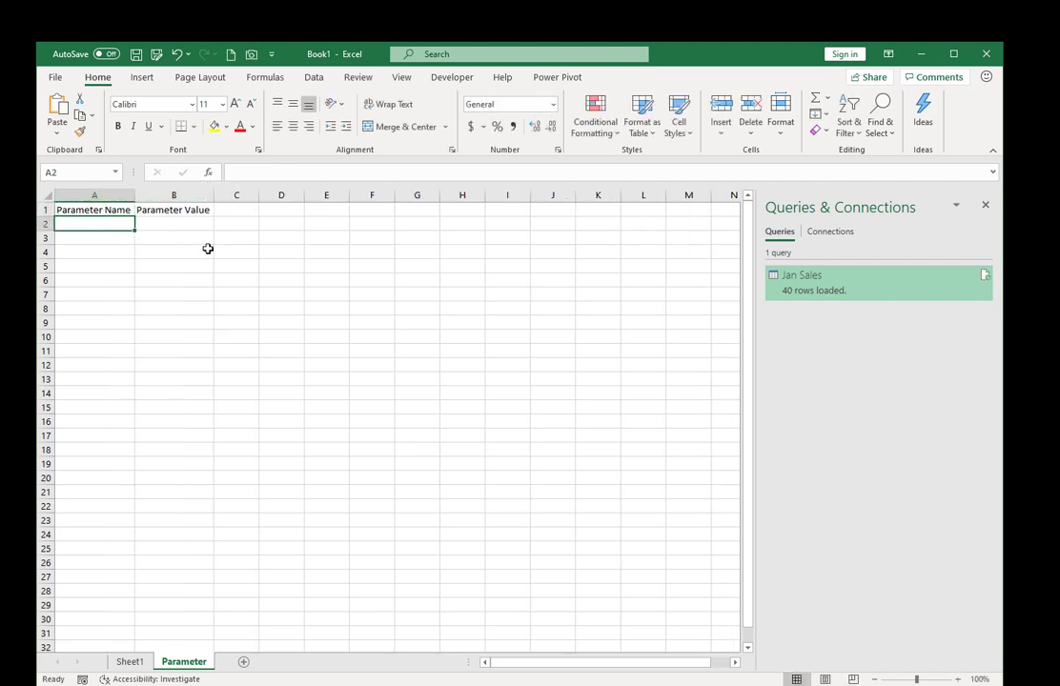
Step: Enter Sheet Name with value Jan Sales in row 2, and Salesperson Name in A3 of the Parameter sheet
type("Sheet Name")
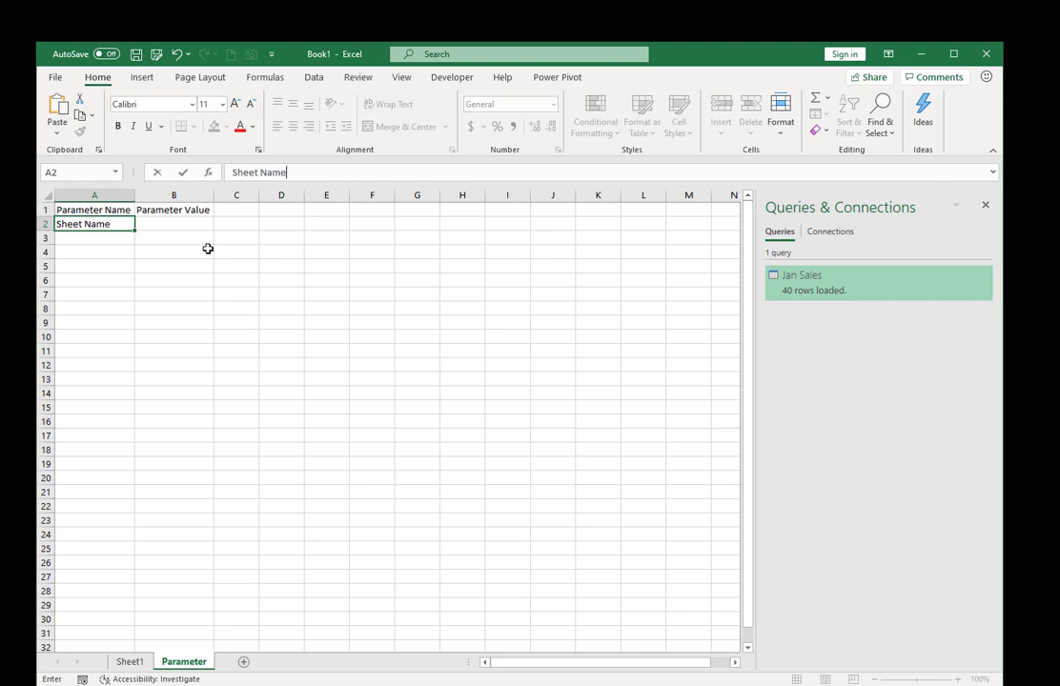
key("Tab")
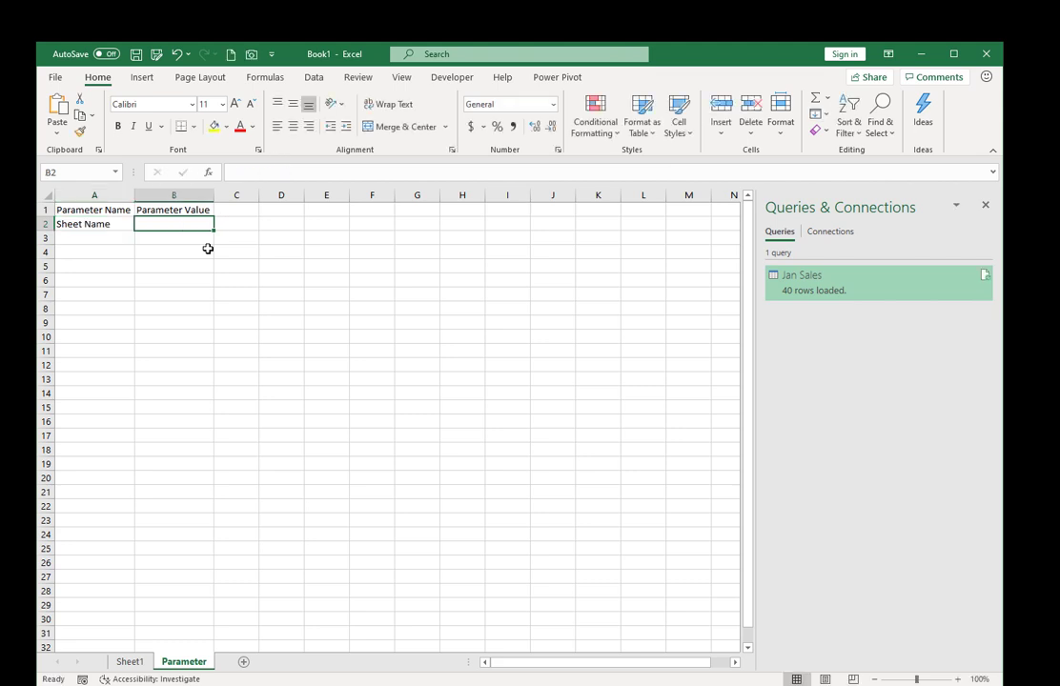
type("Jan Sales")
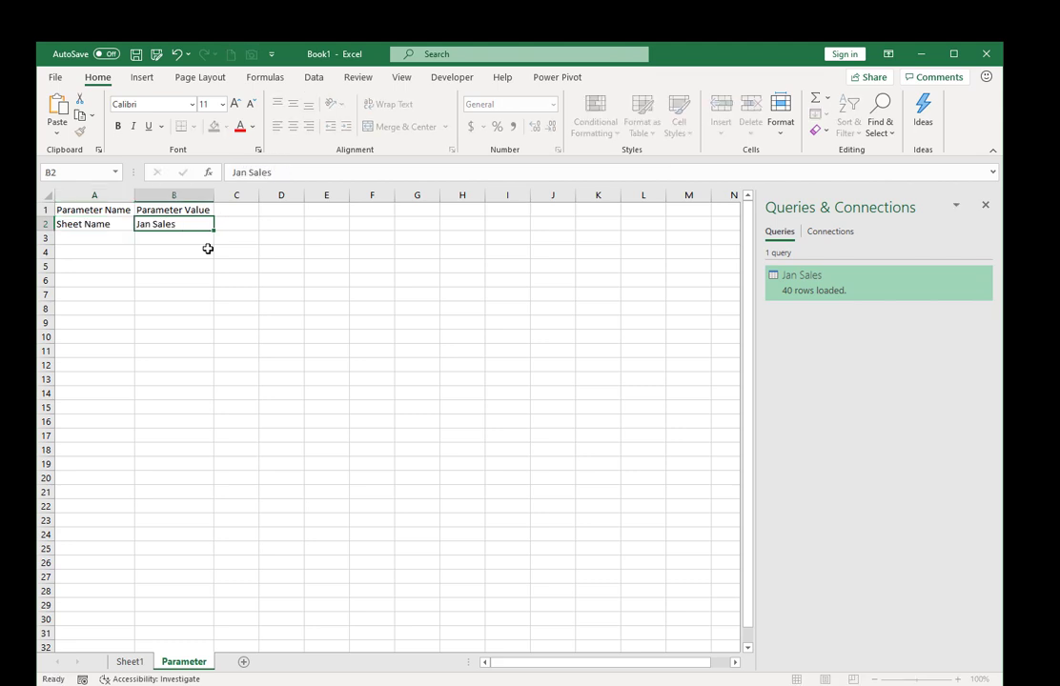
key("Return")
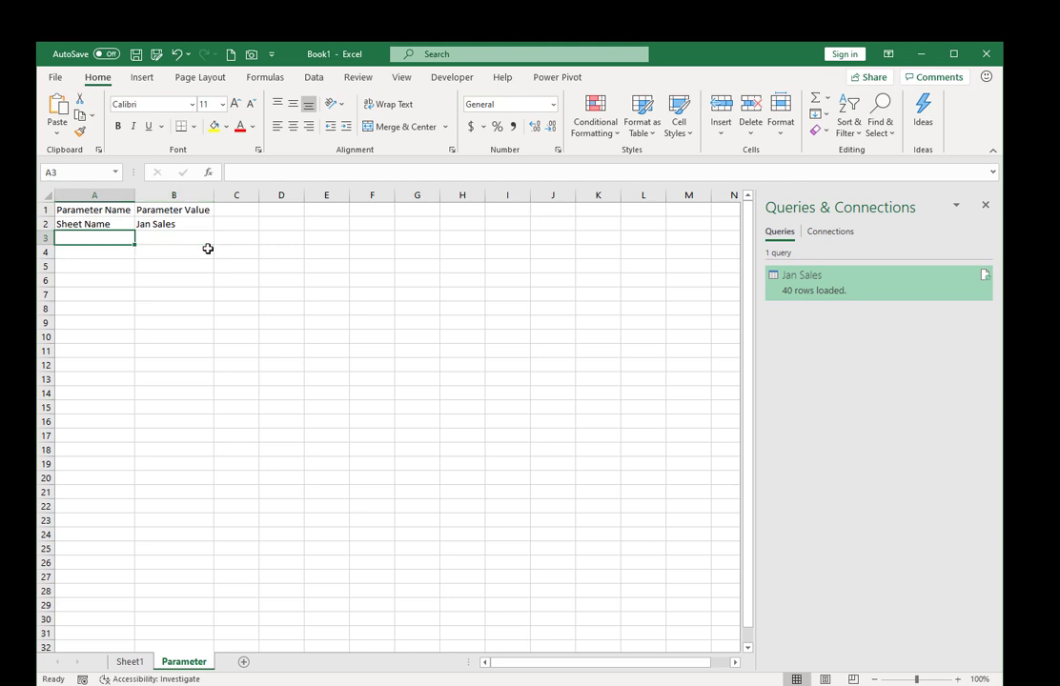
type("Salesperson")
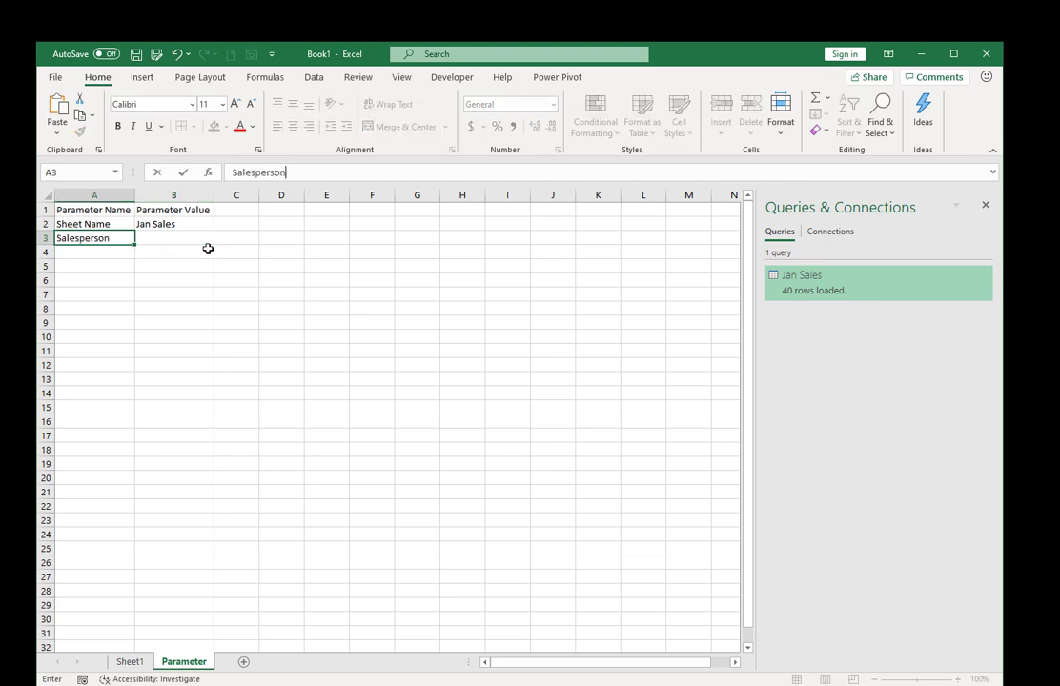
type(" Name")
key("ctrl+Return")
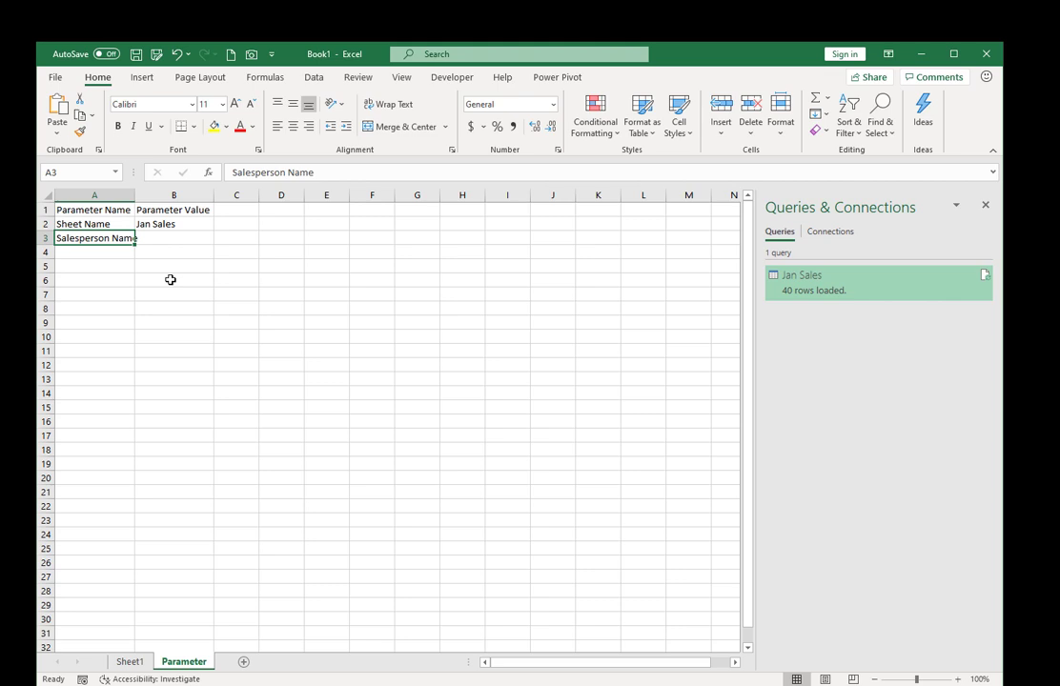
Step: Copy the salesperson's name from D2 of Sheet1 into B3 of the Parameter sheet, and widen column A to fit its text
left_click(130, 662)
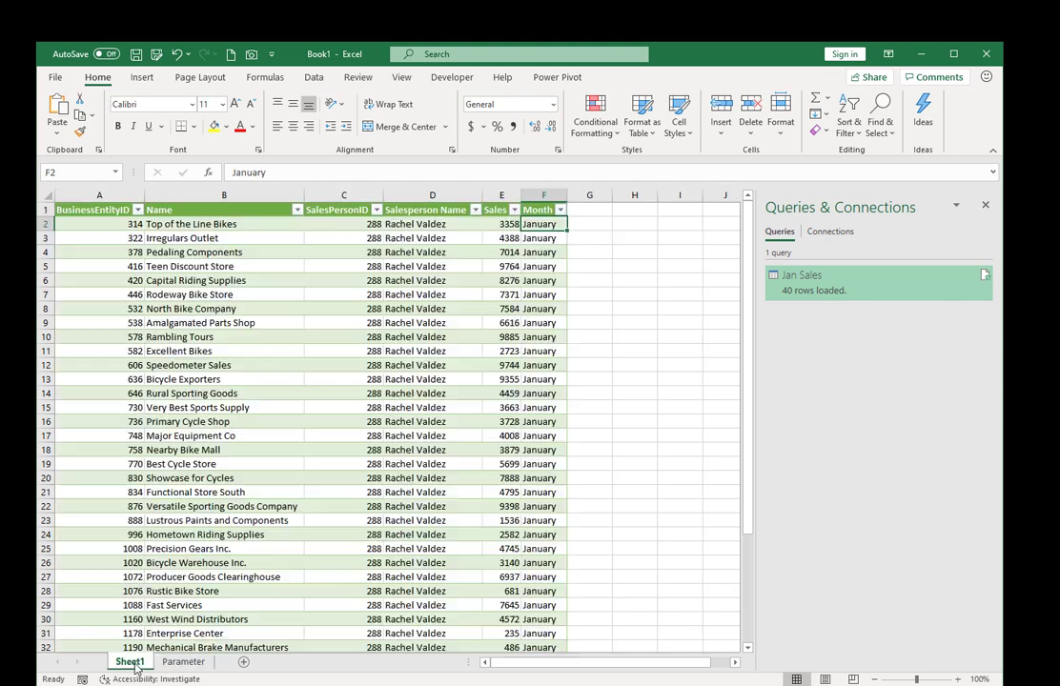
left_click(432, 223)
right_click(432, 223)
left_click(481, 253)
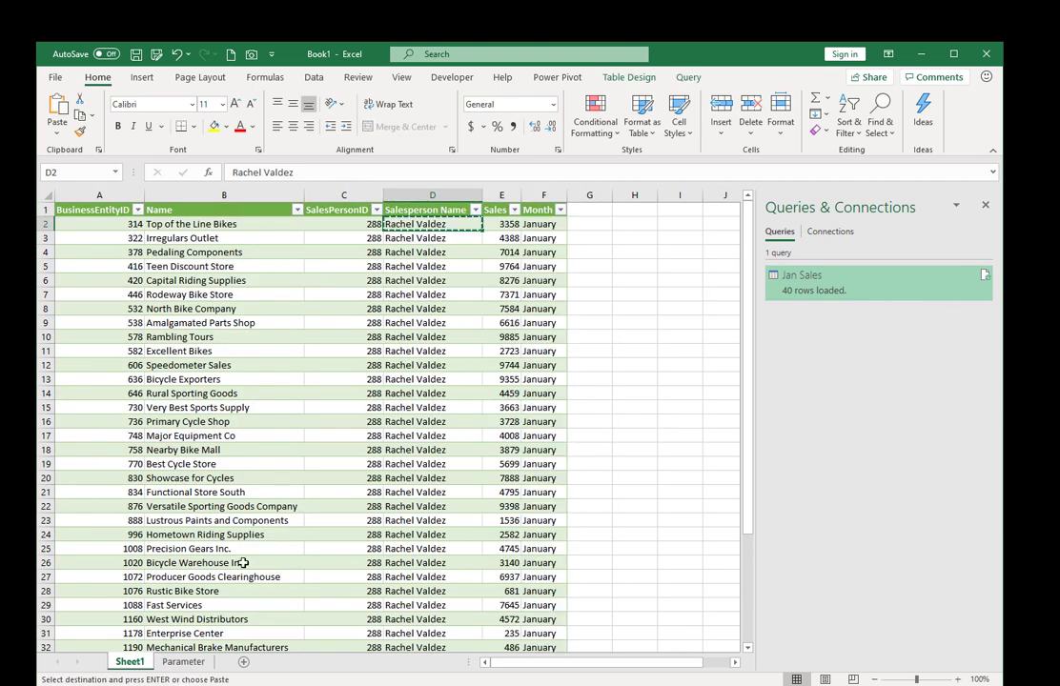
left_click(183, 662)
left_click(171, 239)
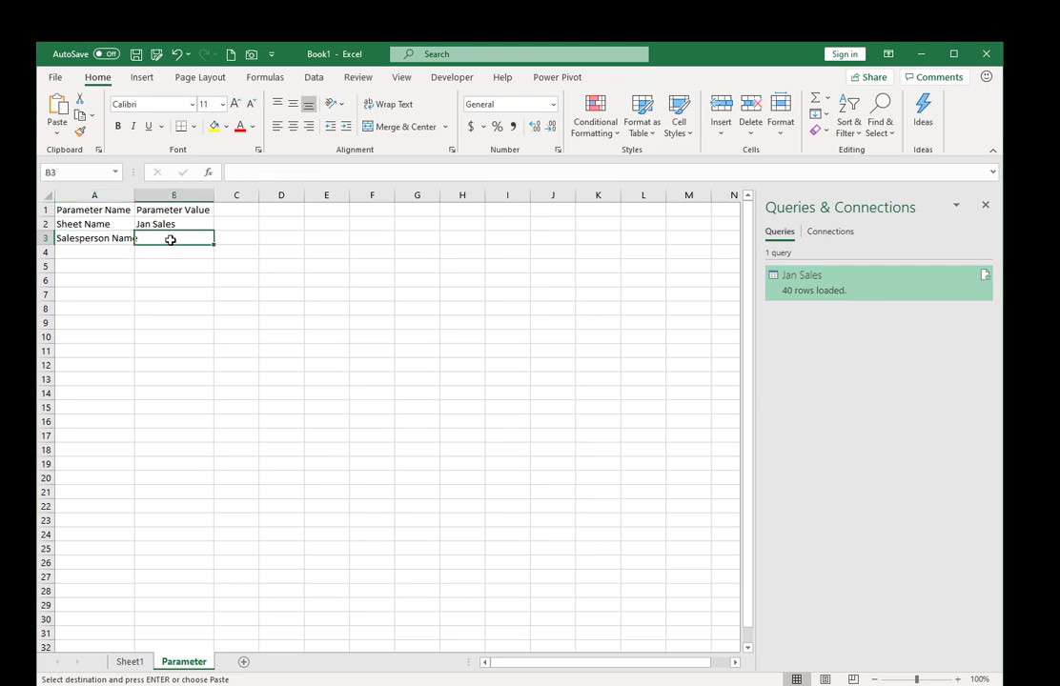
right_click(172, 240)
left_click(205, 314)
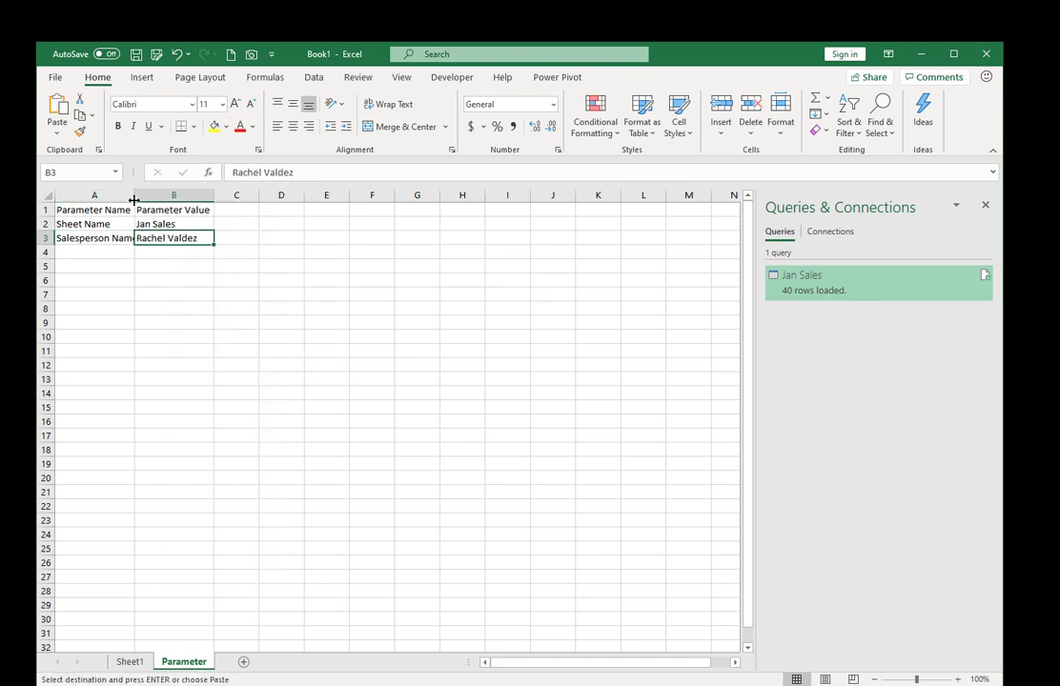
left_click_drag(134, 202, 155, 202)
Step: Convert the parameter range A1:B3 into a table with headers
left_click(145, 237)
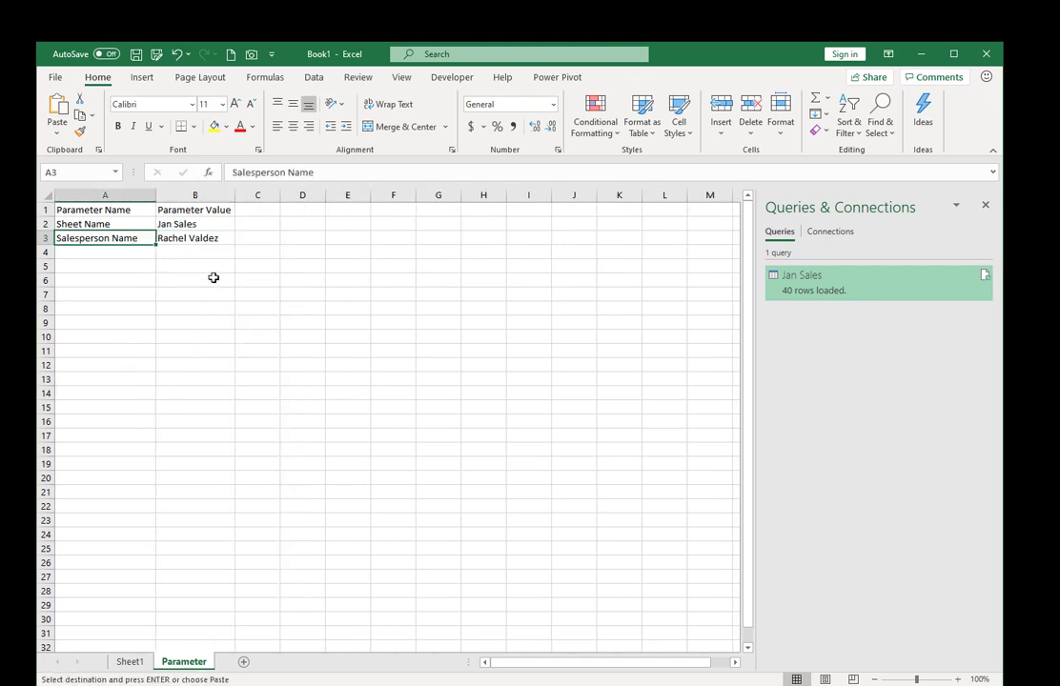
left_click(141, 79)
left_click(159, 112)
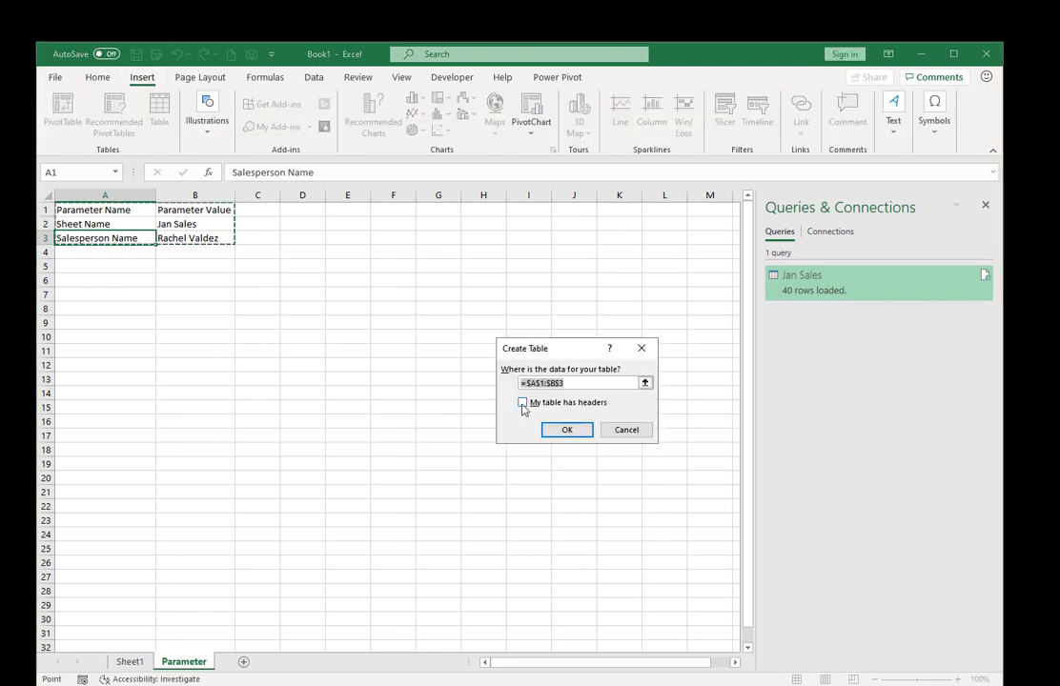
left_click(523, 403)
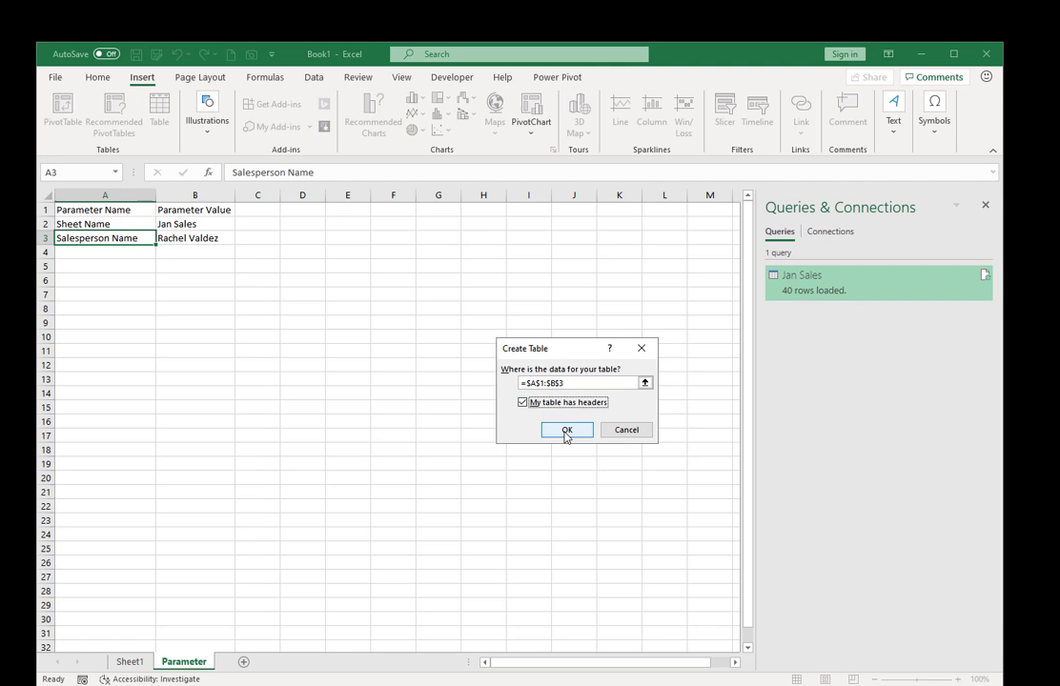
left_click(567, 431)
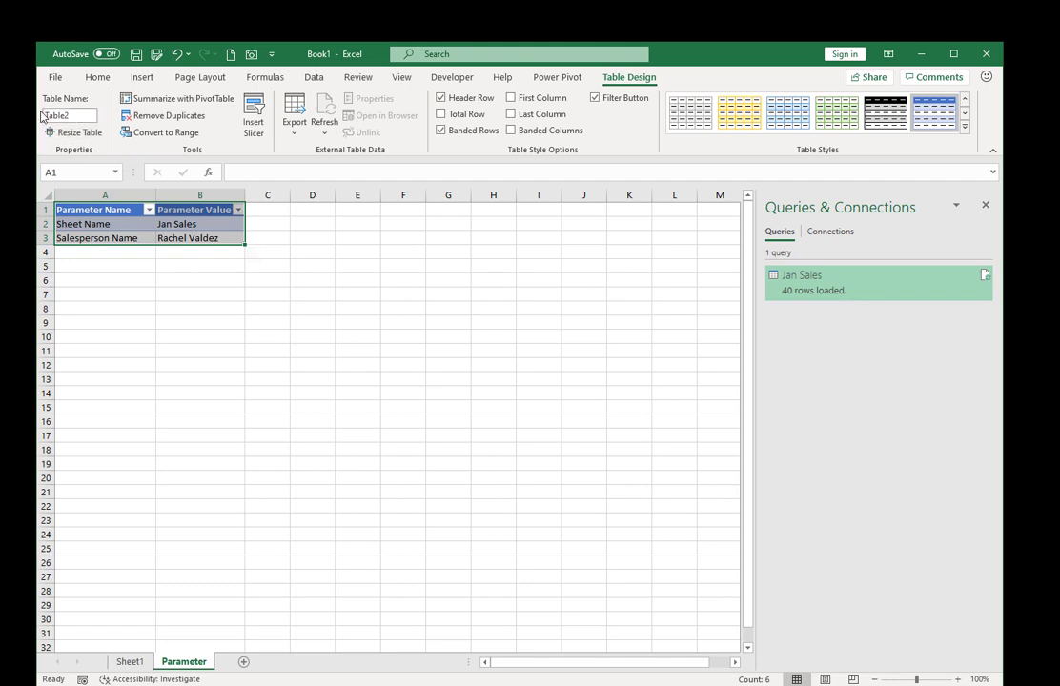
Step: Name the new parameter table ParameterTable
left_click(73, 115)
type("P")
type("arameterTable")
key("Return")
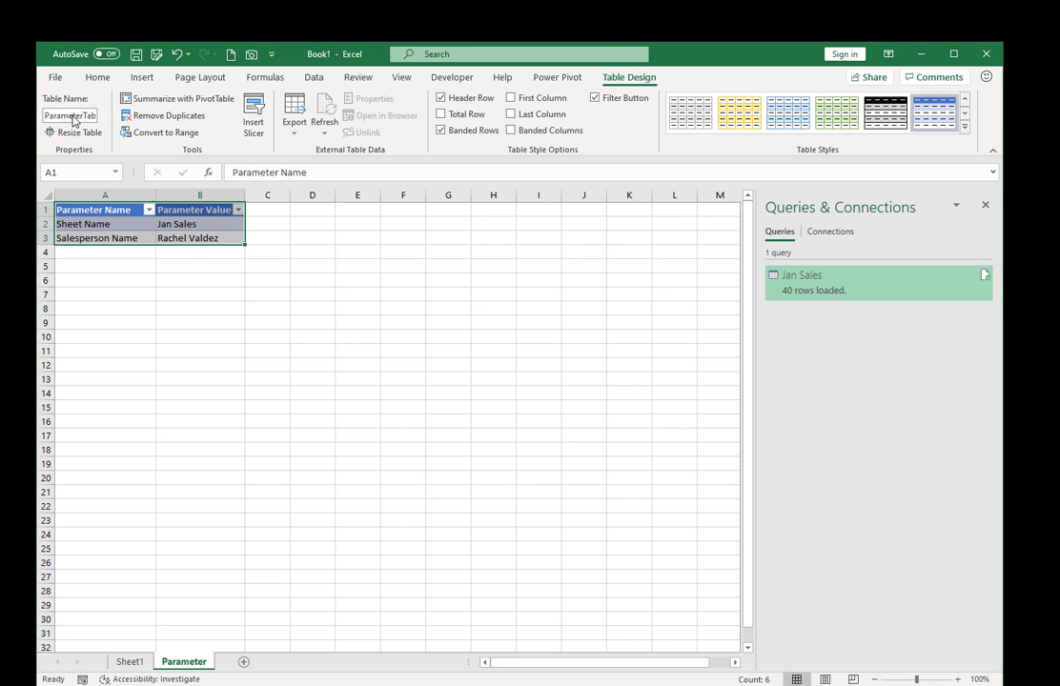
left_click(112, 234)
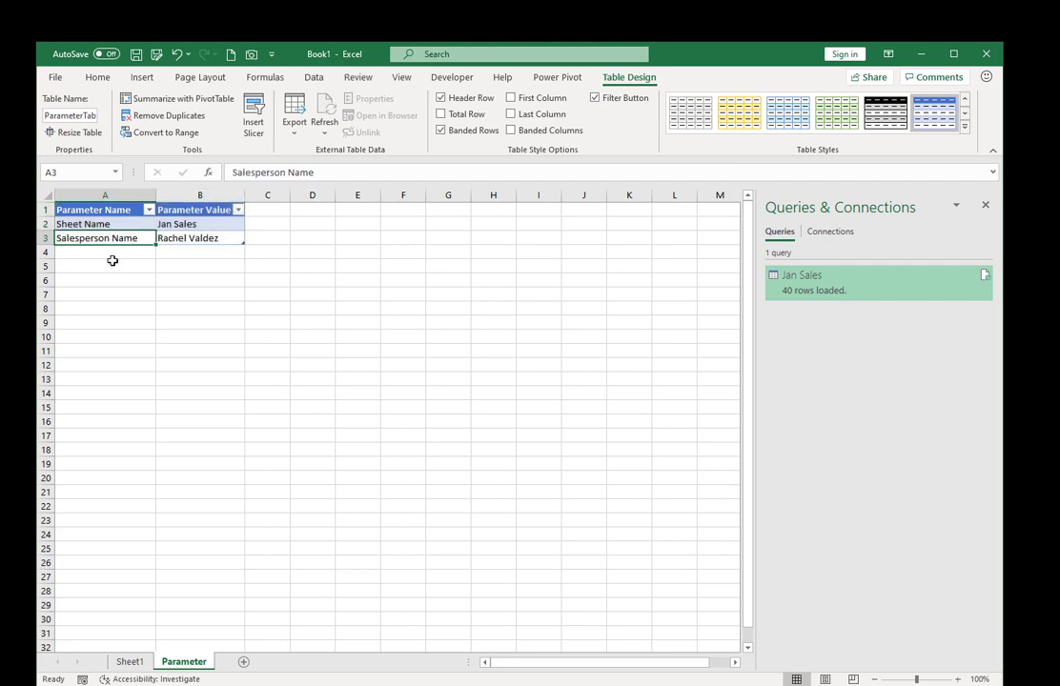
Step: Load the parameter table into the Power Query Editor as a new query
left_click(195, 225)
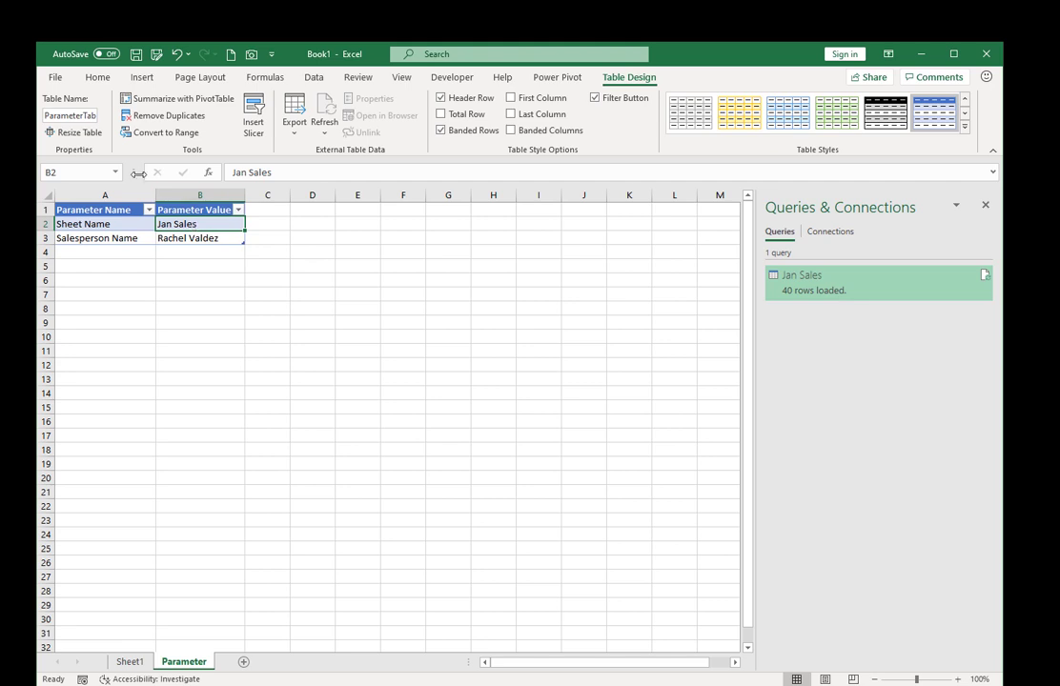
left_click(314, 78)
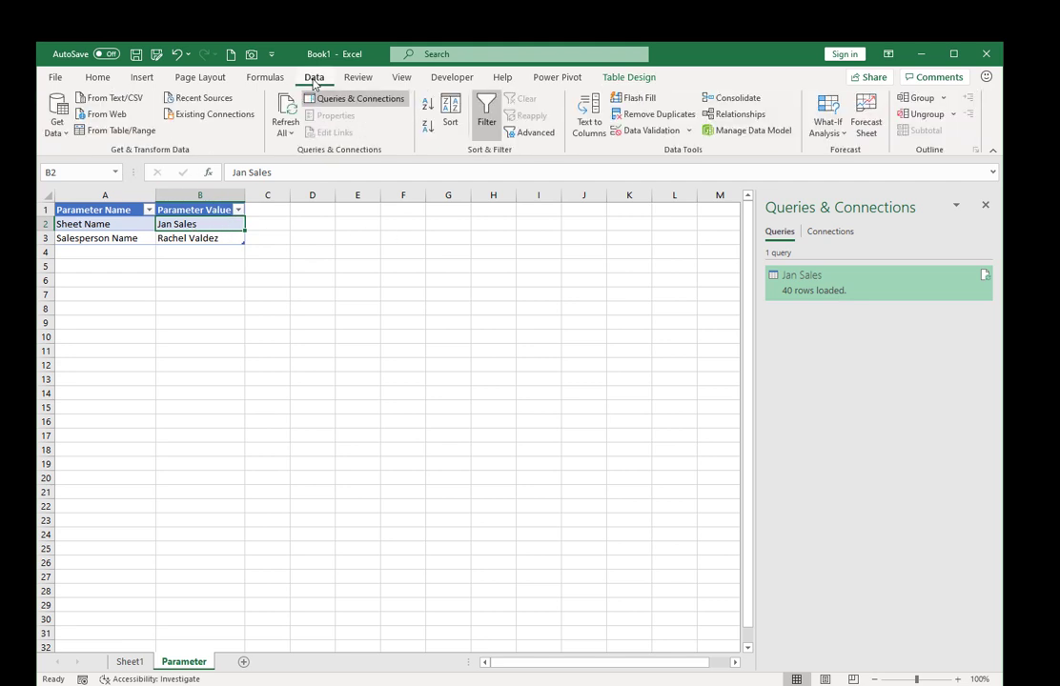
left_click(113, 131)
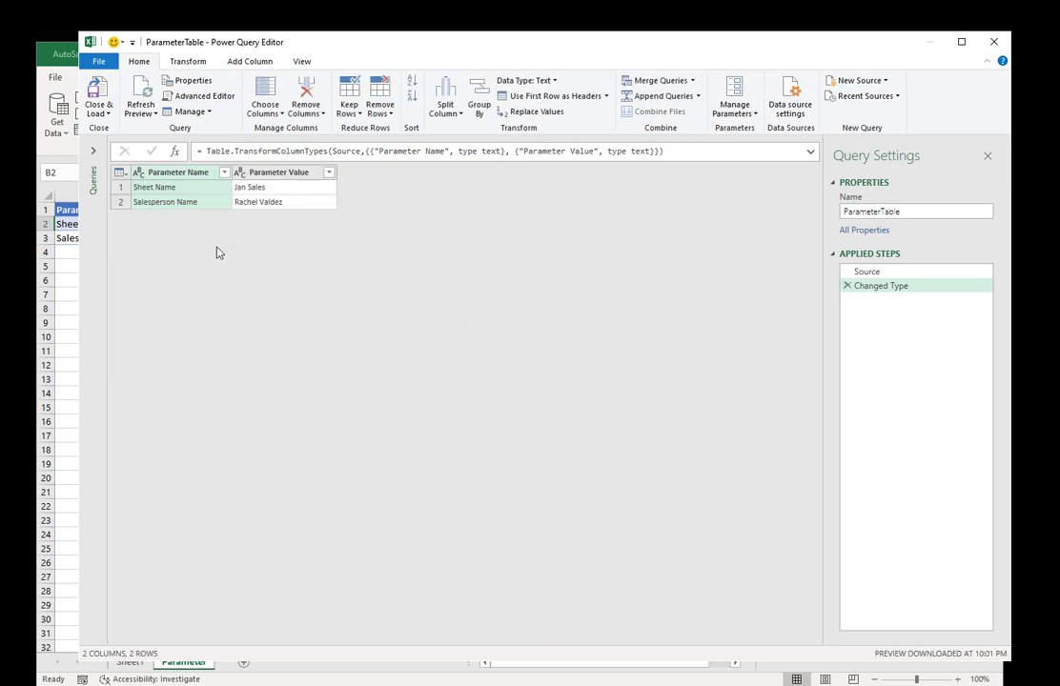
Step: Filter the Parameter Name column to keep only the Sheet Name row
left_click(225, 173)
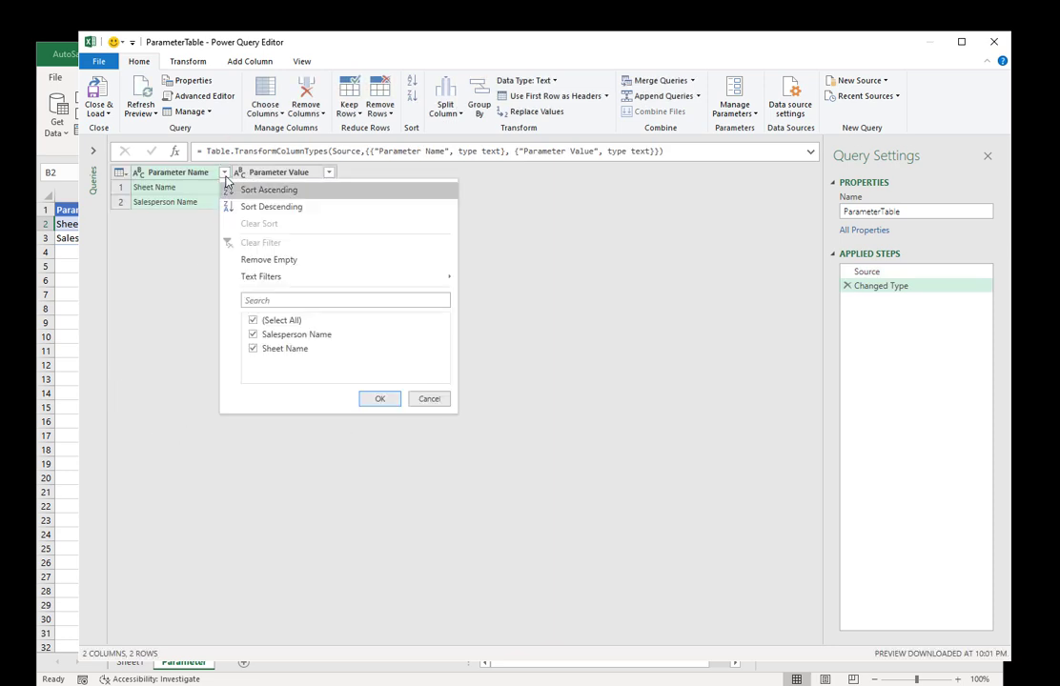
left_click(255, 321)
left_click(254, 349)
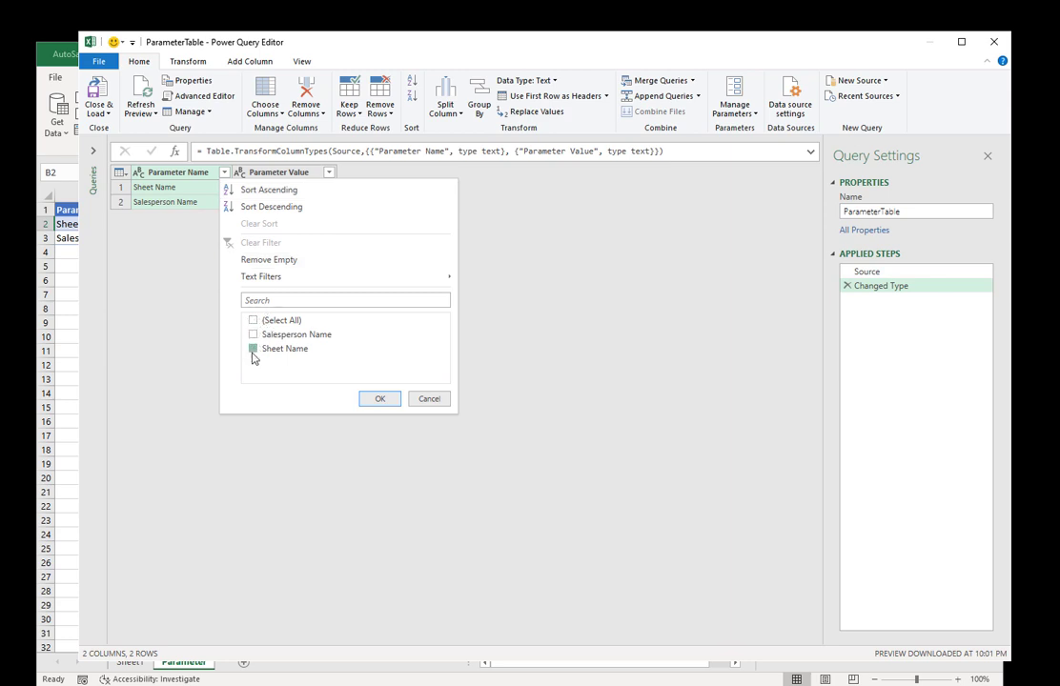
left_click(377, 399)
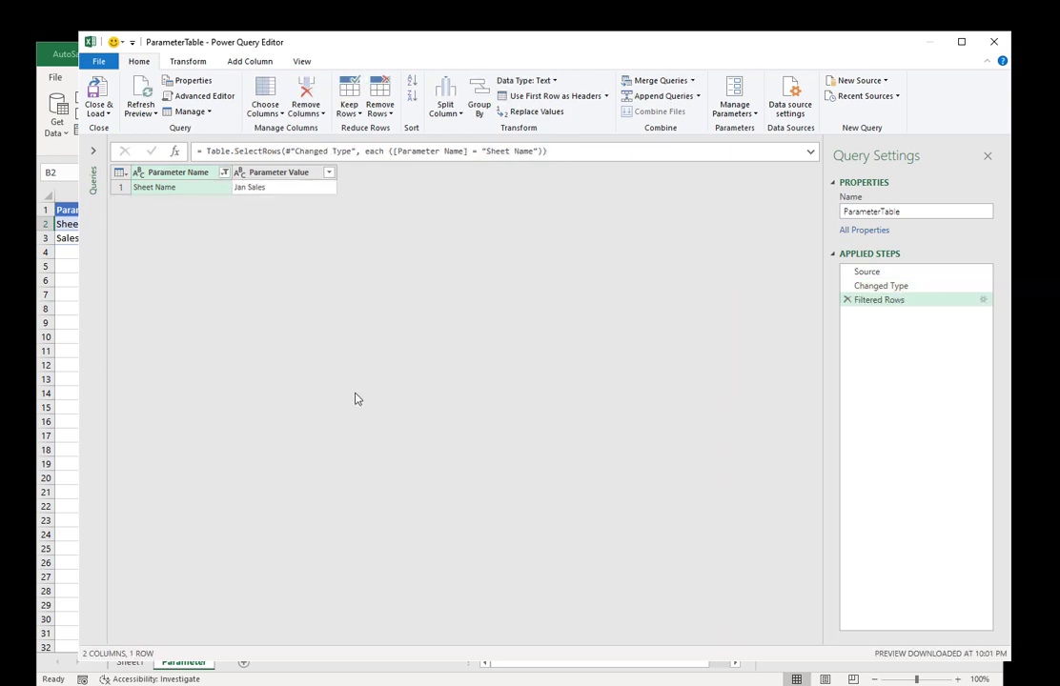
Step: Remove all columns except Parameter Value from the query
left_click(273, 173)
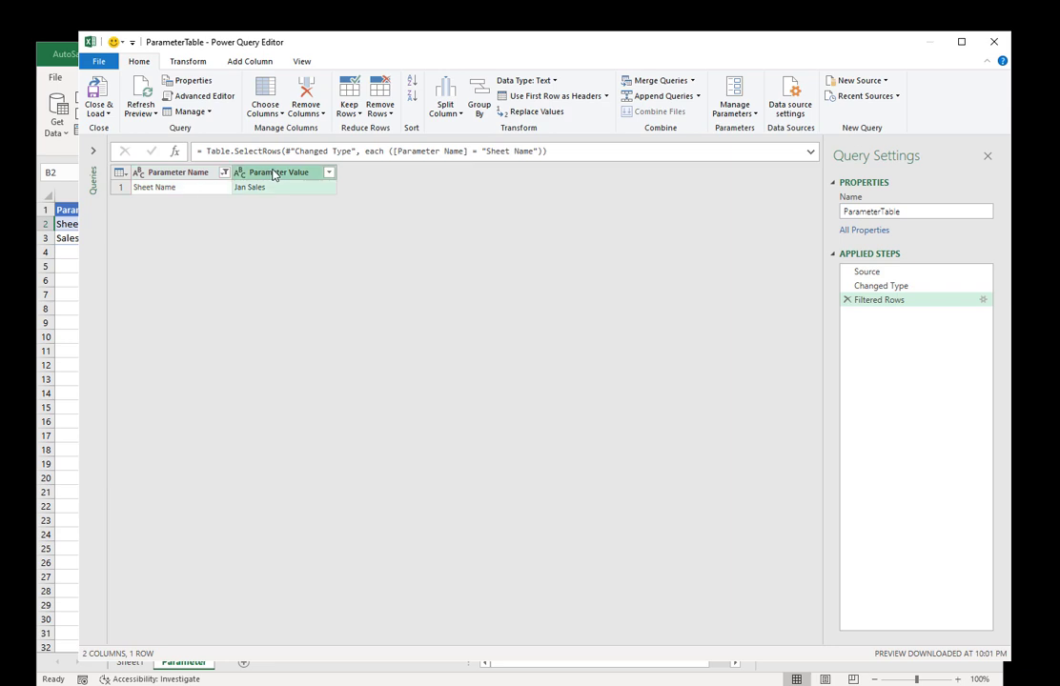
right_click(273, 174)
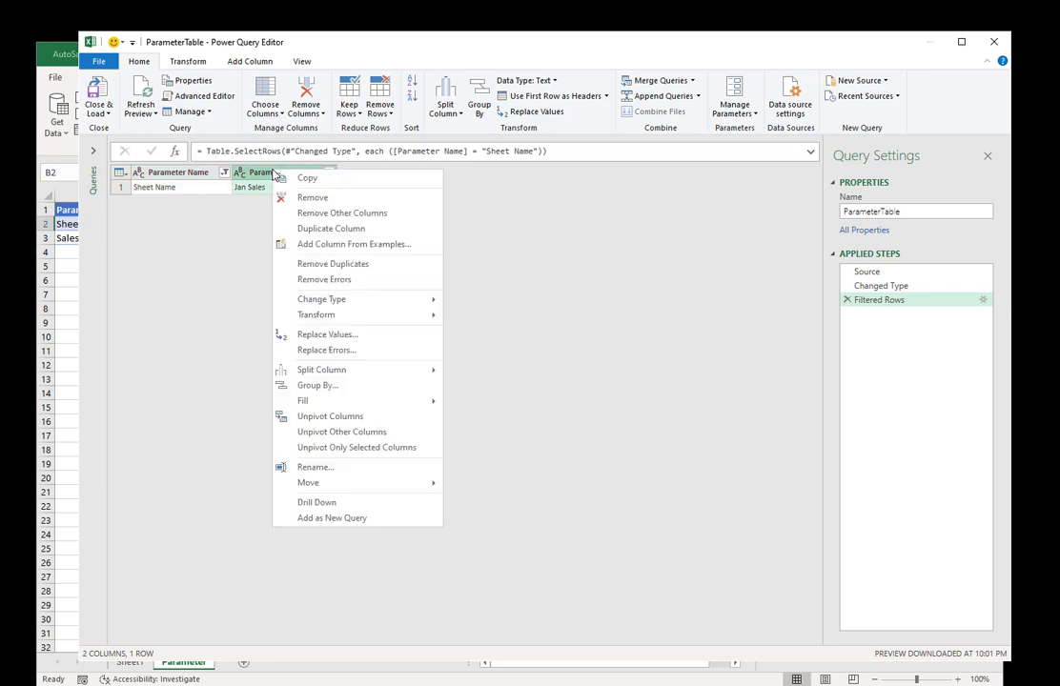
left_click(318, 215)
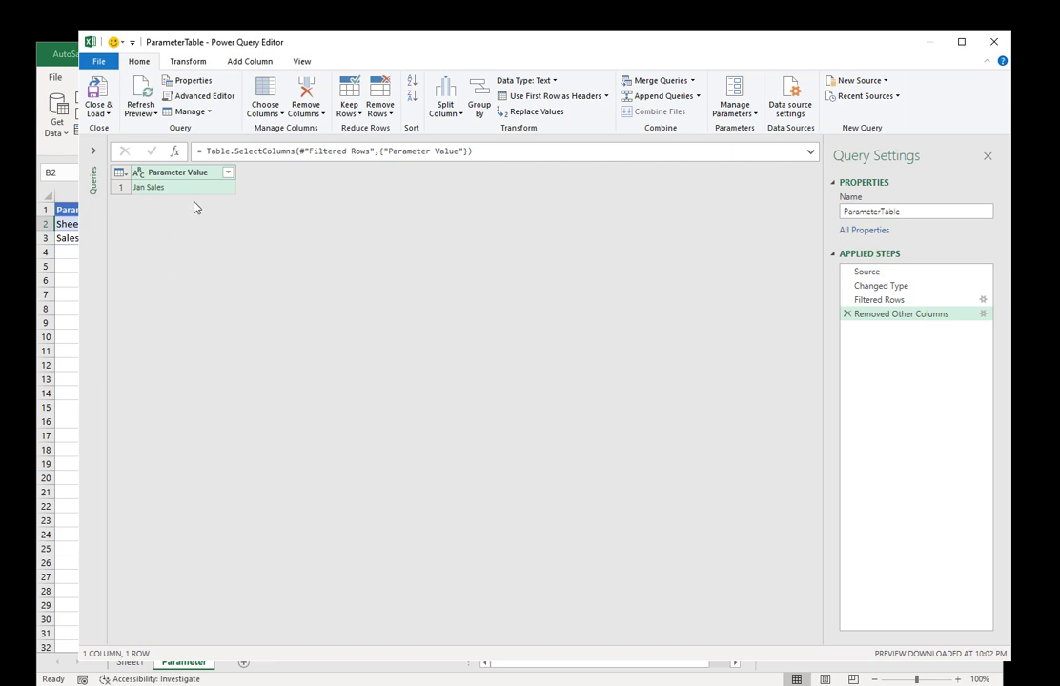
Step: Drill down into the Jan Sales cell so the query returns a single text value
left_click(170, 195)
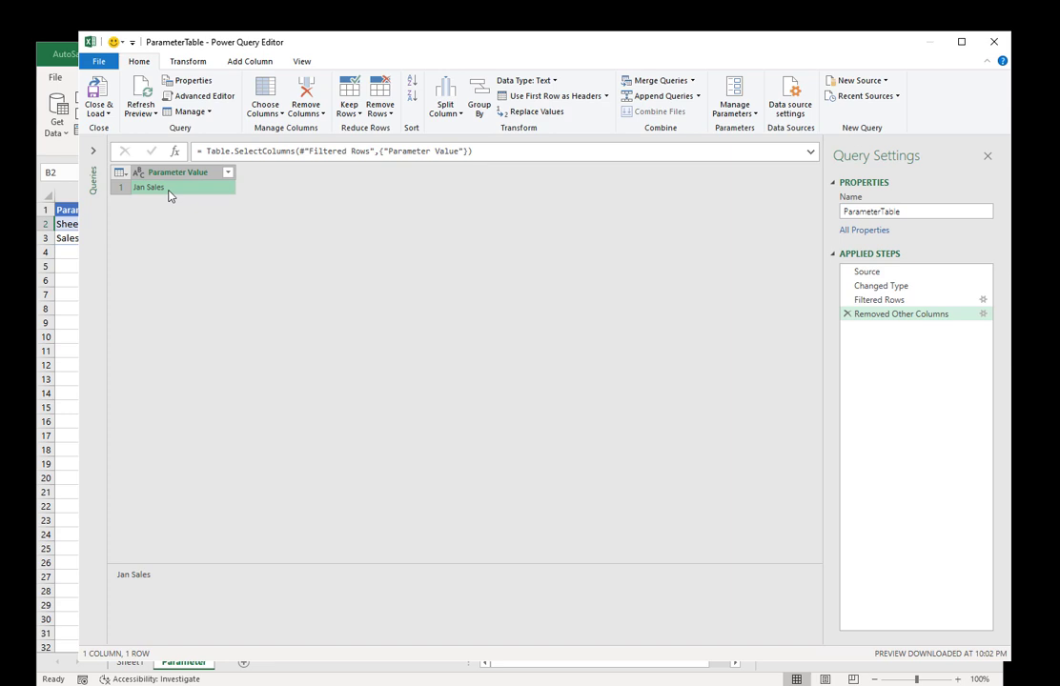
right_click(170, 196)
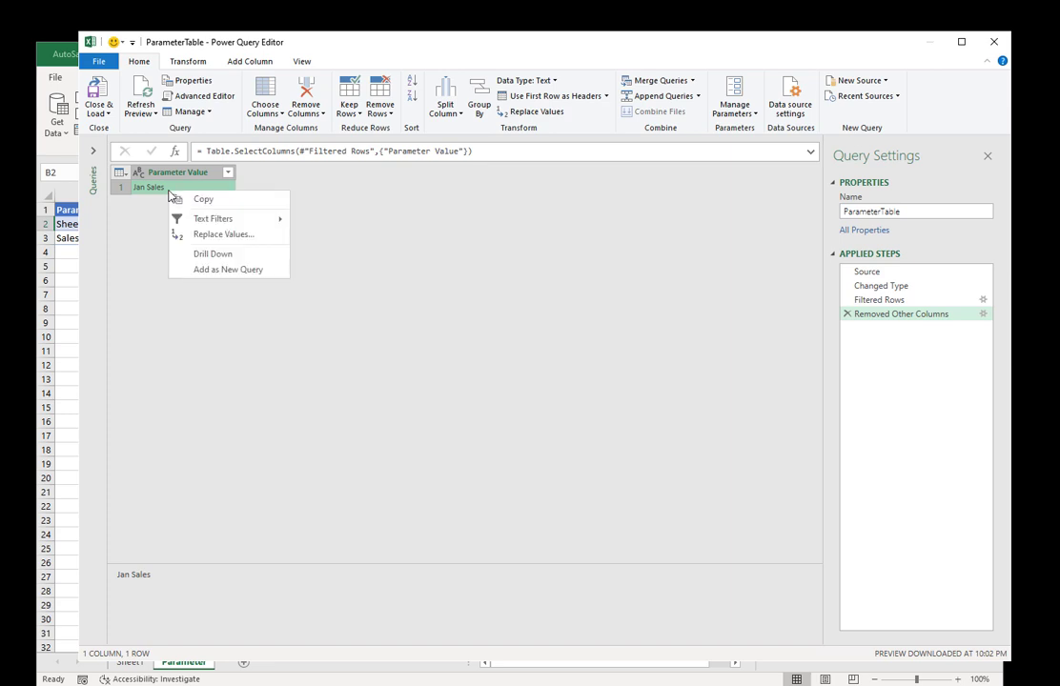
left_click(205, 256)
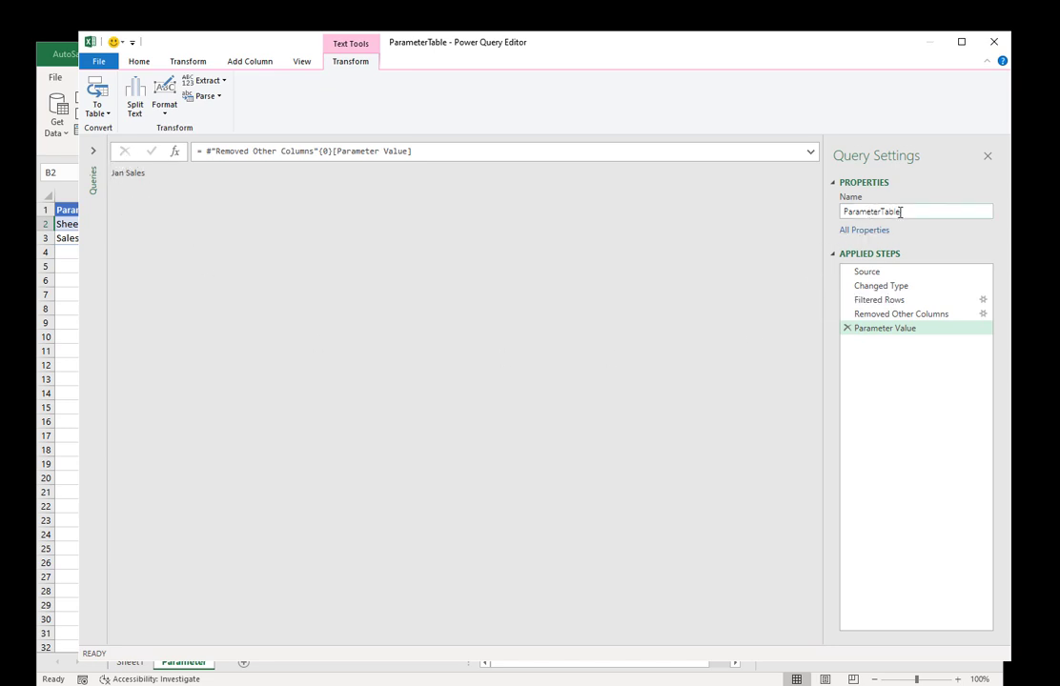
Step: Rename the drilled-down parameter query to MonthParameter
left_click_drag(900, 212, 839, 221)
type("MO")
key("Home")
key("Right")
key("Right")
key("BackSpace")
type("o")
left_click(921, 212)
key("Return")
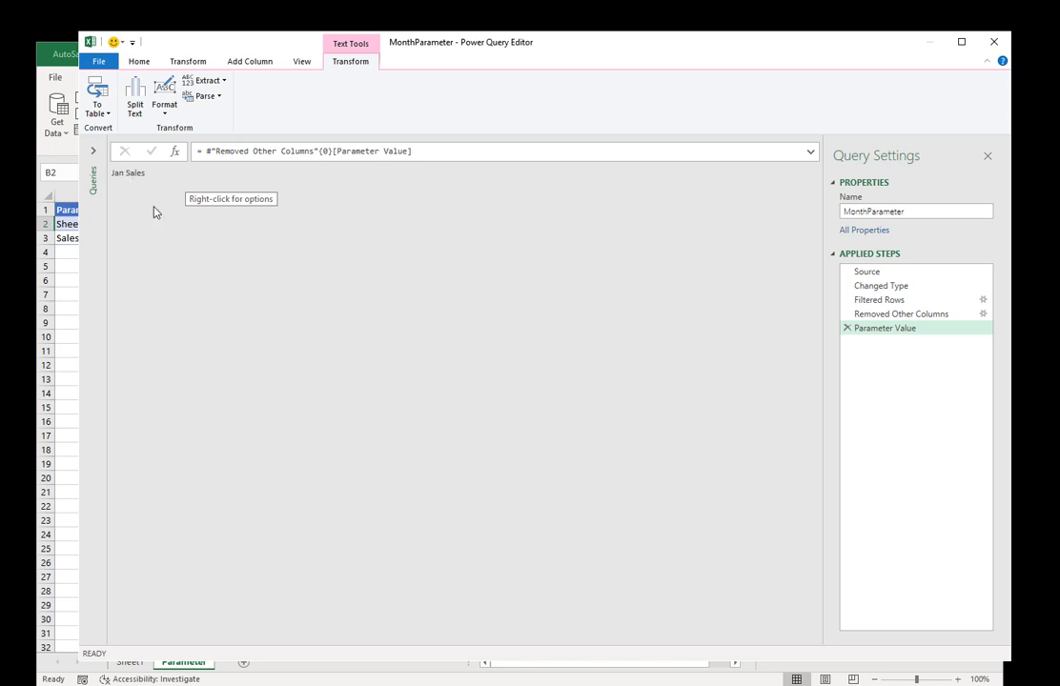
Step: Show the list of queries and rename the Jan Sales query to Sales
left_click(96, 155)
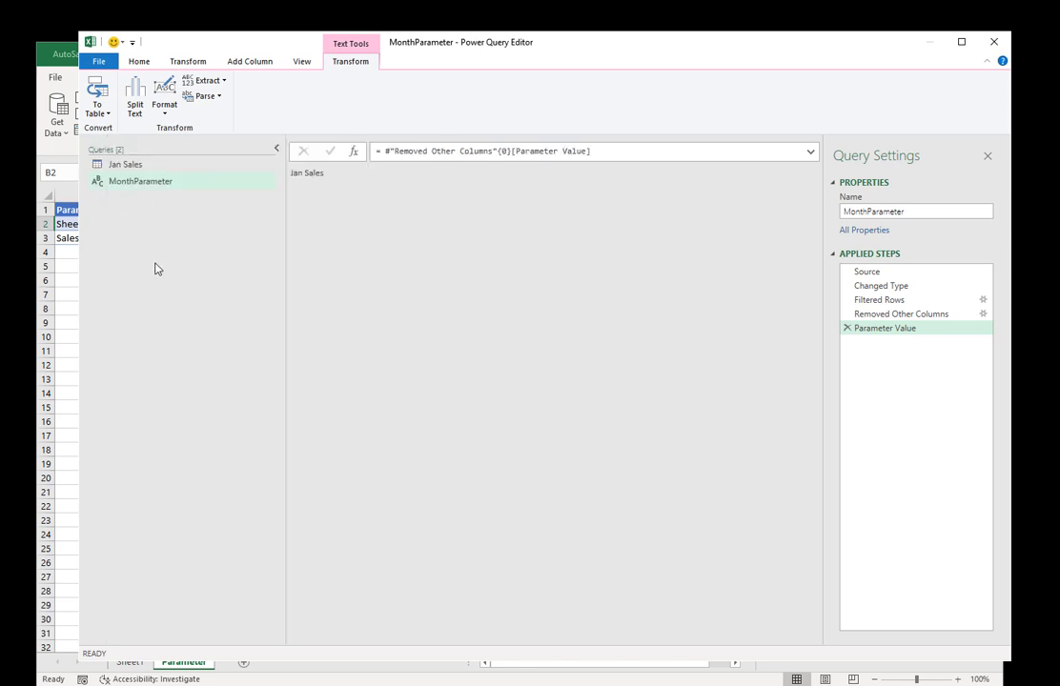
left_click(145, 166)
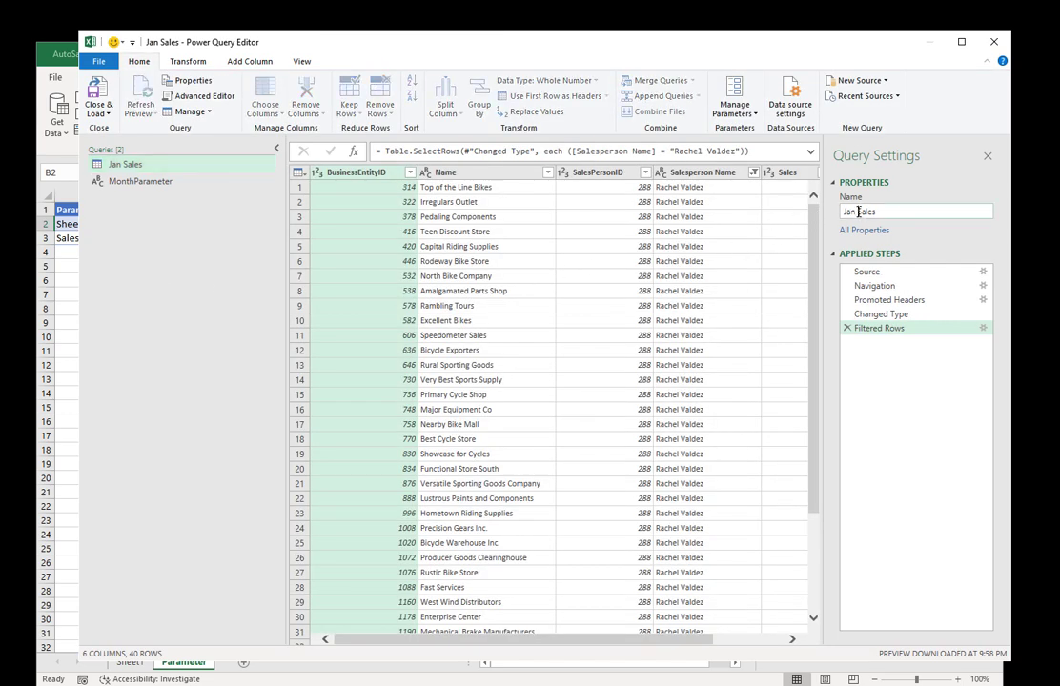
left_click_drag(859, 212, 842, 212)
key("BackSpace")
Step: Replace the hard-coded sheet name in the Sales query's Navigation step with MonthParameter, then close the editor and keep the changes
left_click(876, 287)
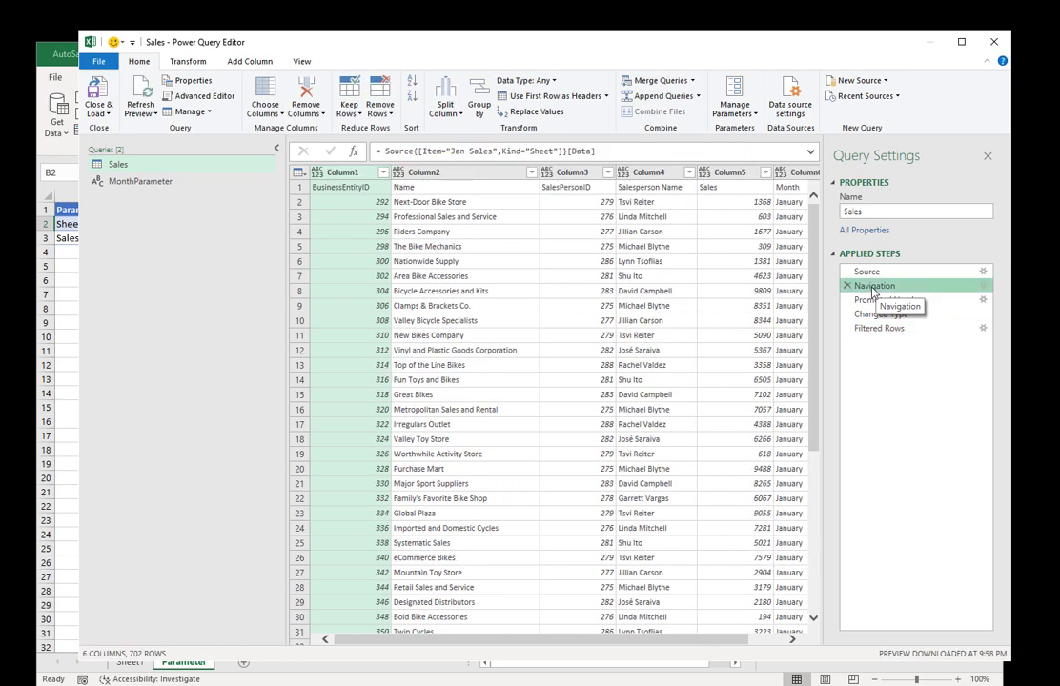
left_click(497, 150)
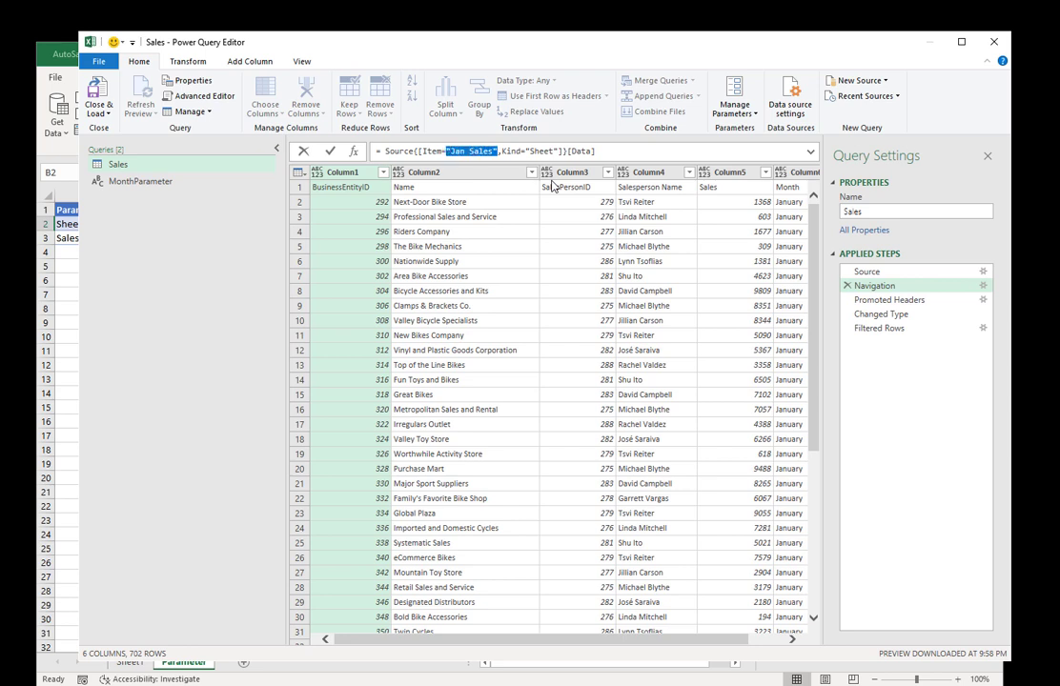
type("Month")
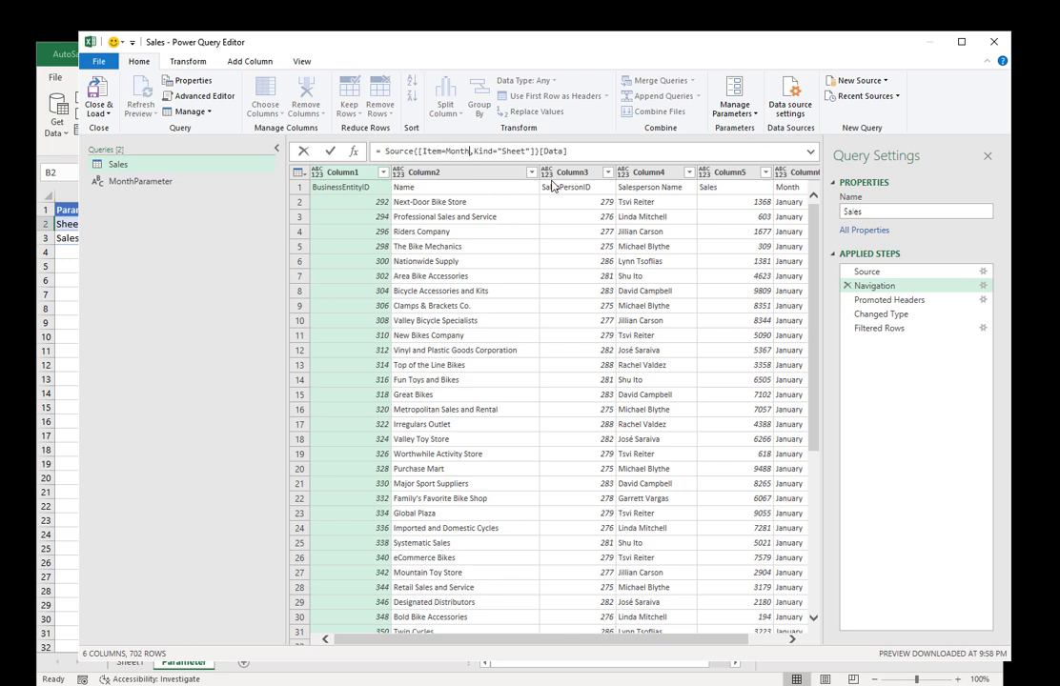
type("Paramet")
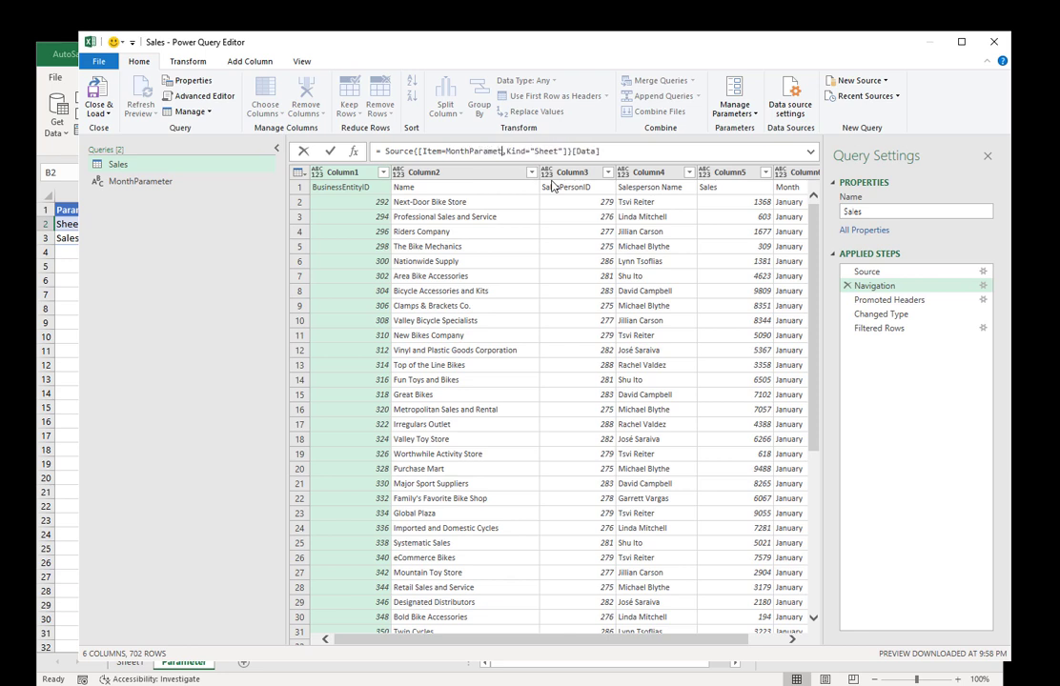
type("er")
key("Return")
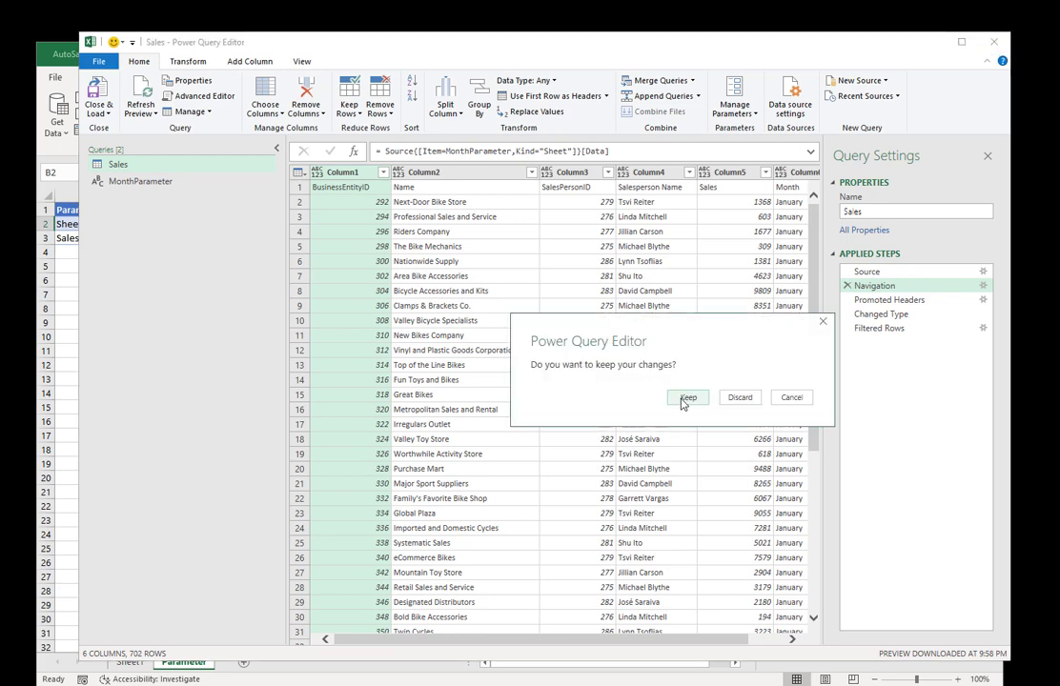
left_click(687, 398)
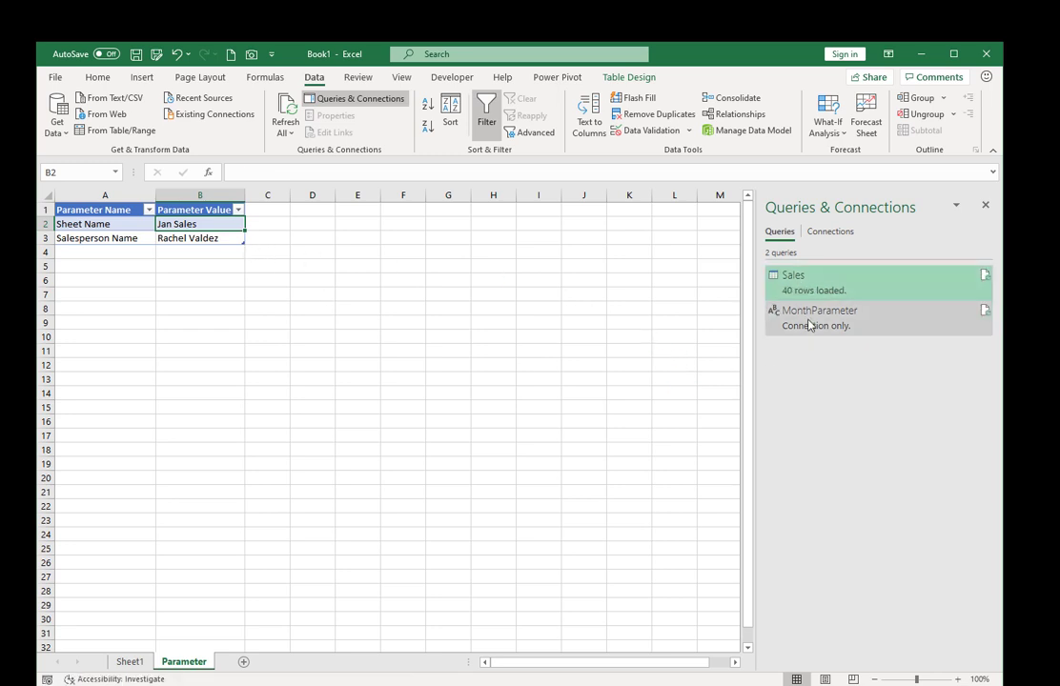
Step: Set the Sheet Name value in the parameter table to Feb Sales
left_click(130, 662)
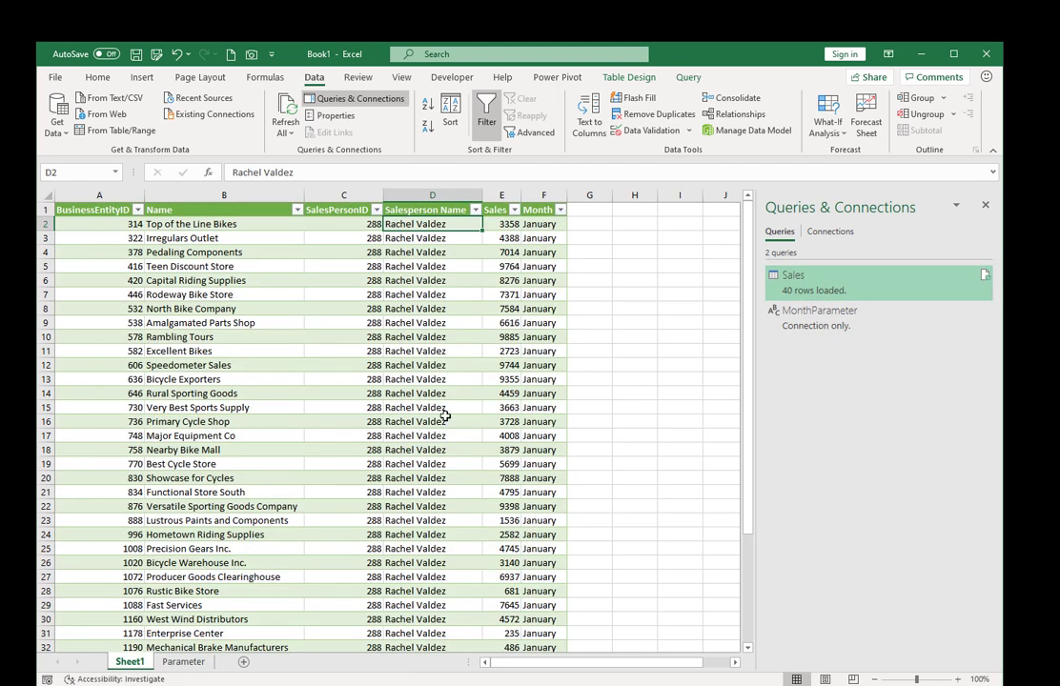
left_click(183, 662)
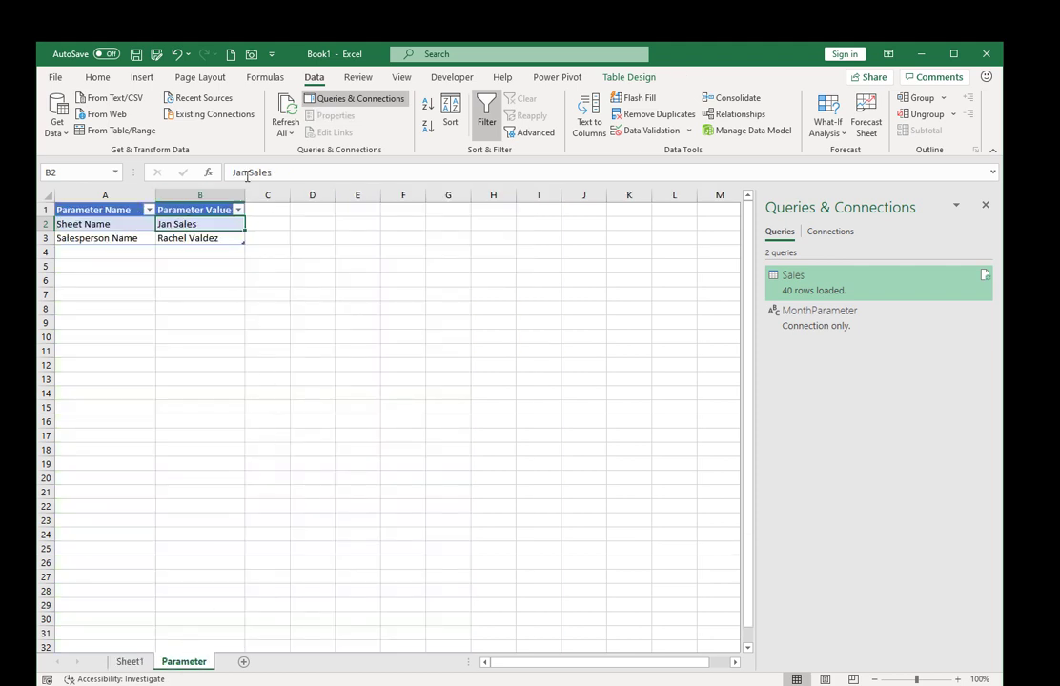
left_click(223, 172)
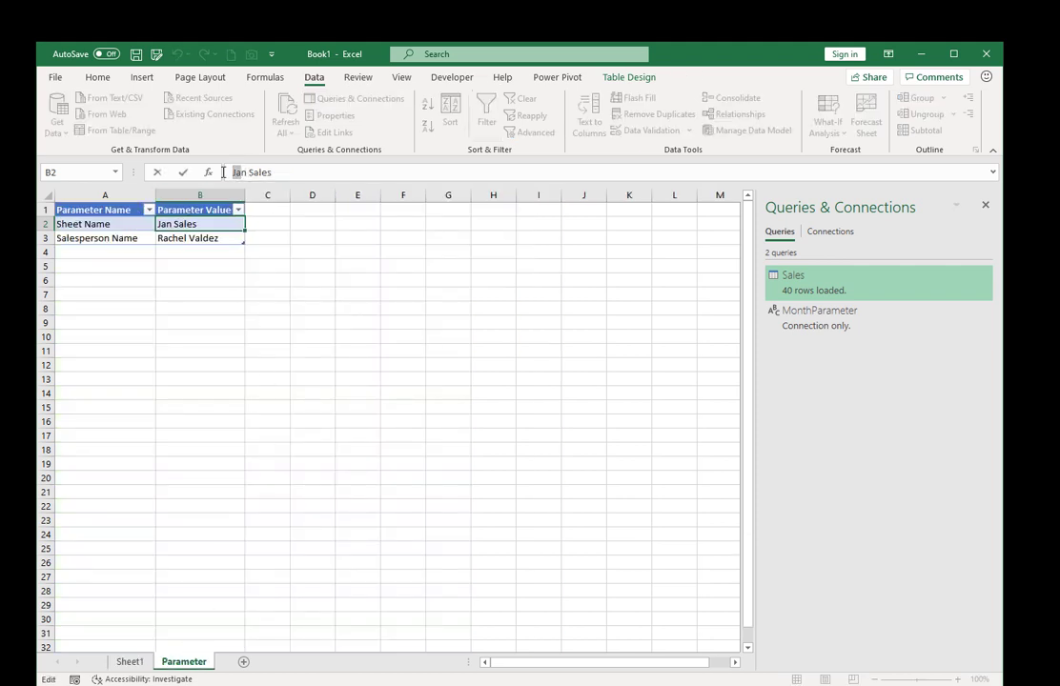
key("Delete")
key("Delete")
key("Delete")
key("Delete")
type("Feb")
key("Return")
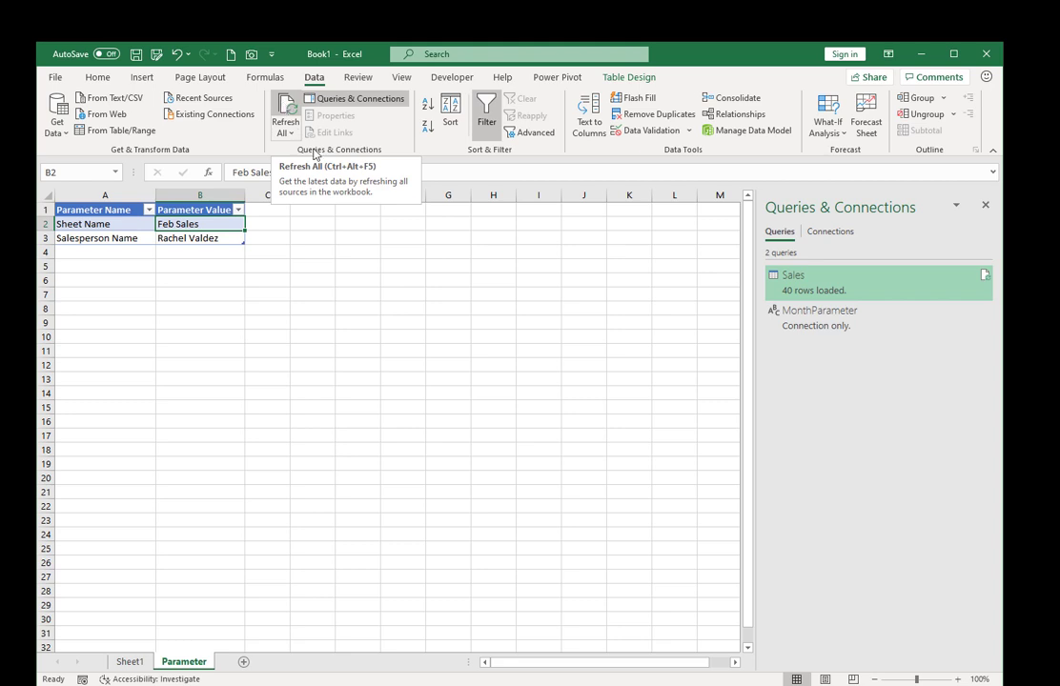
Step: Refresh all queries and review the reloaded sales table on Sheet1
mouse_move(809, 328)
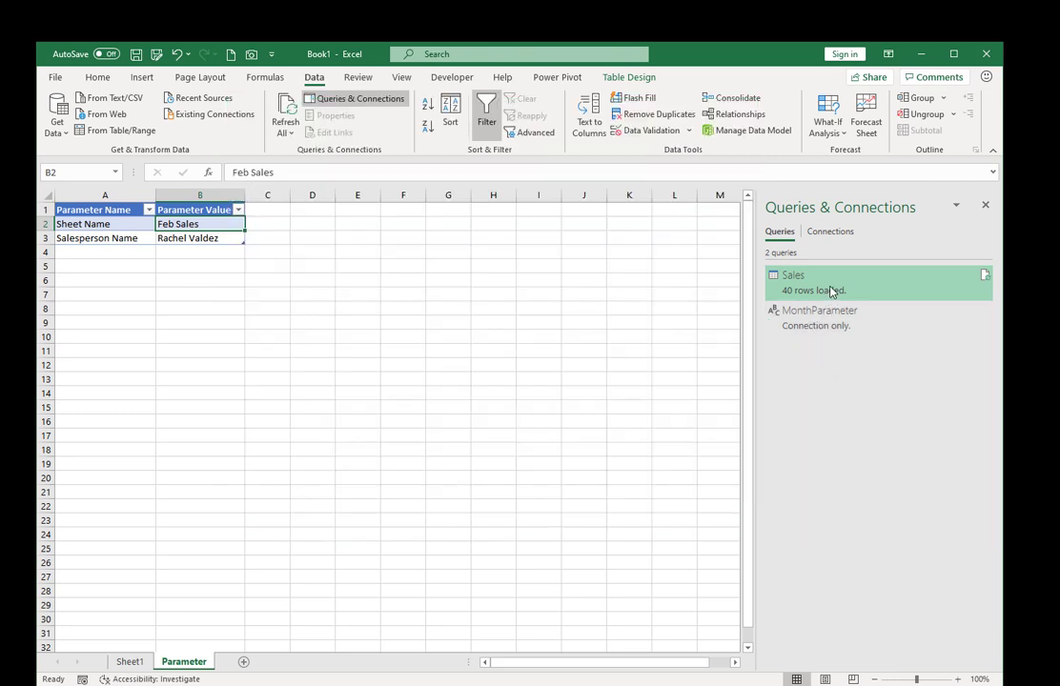
mouse_move(830, 292)
left_click(285, 112)
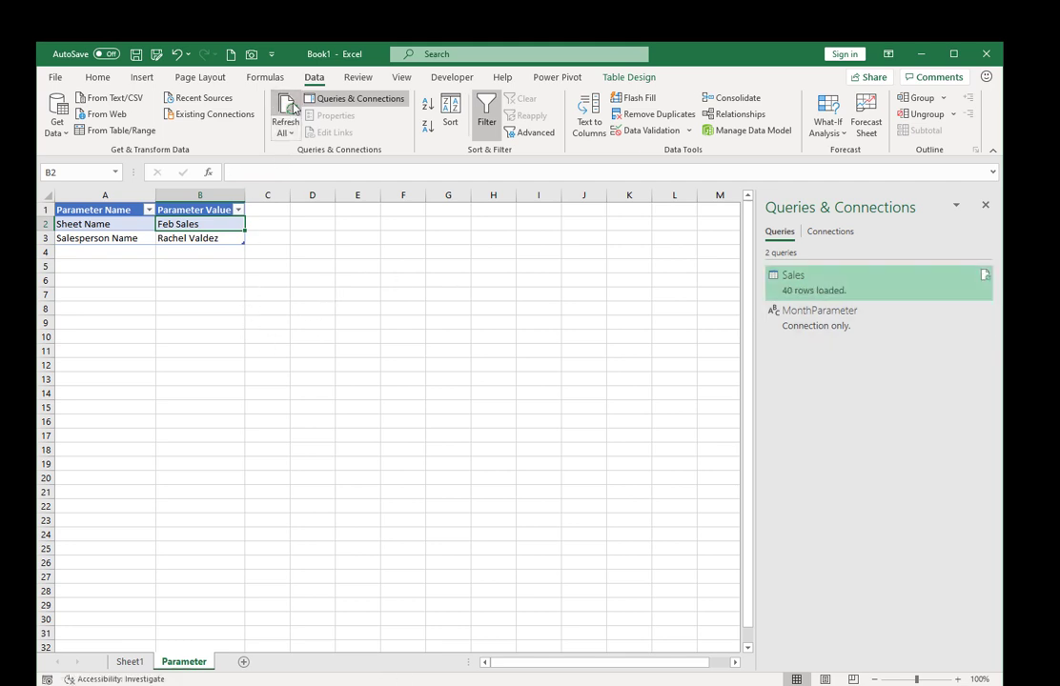
left_click(131, 664)
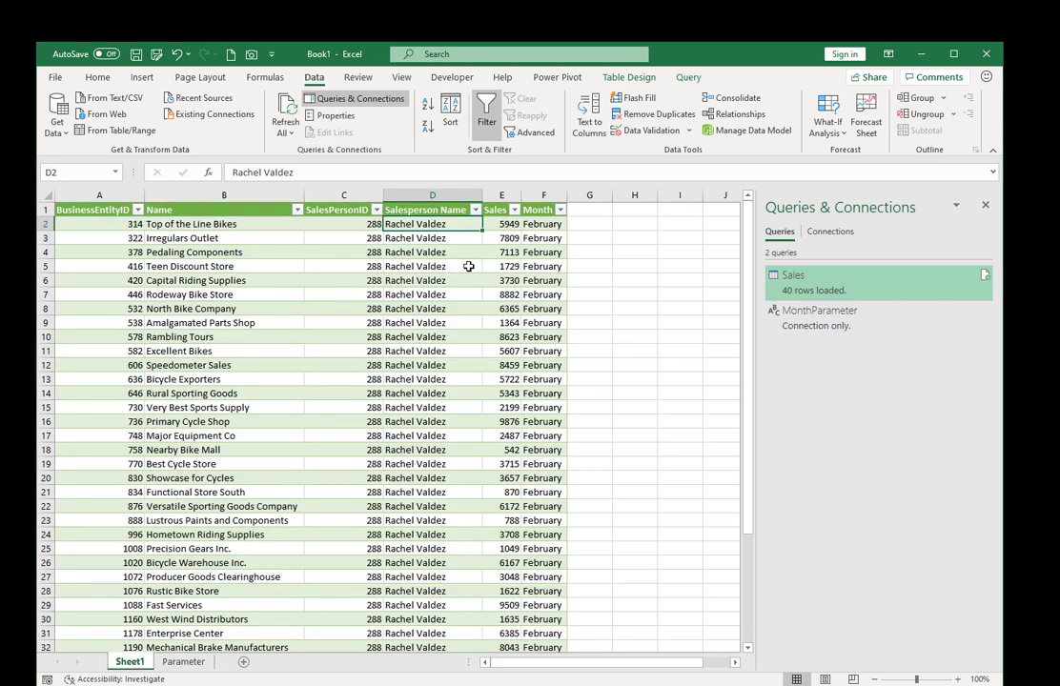
scroll(552, 244, "down", 8)
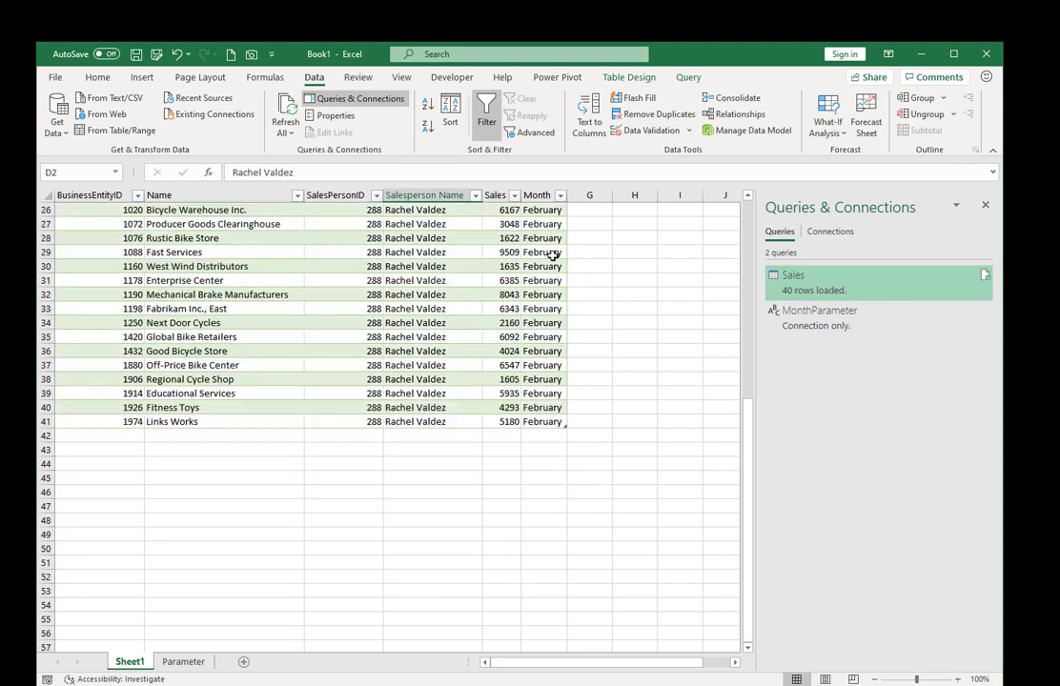
scroll(552, 244, "up", 8)
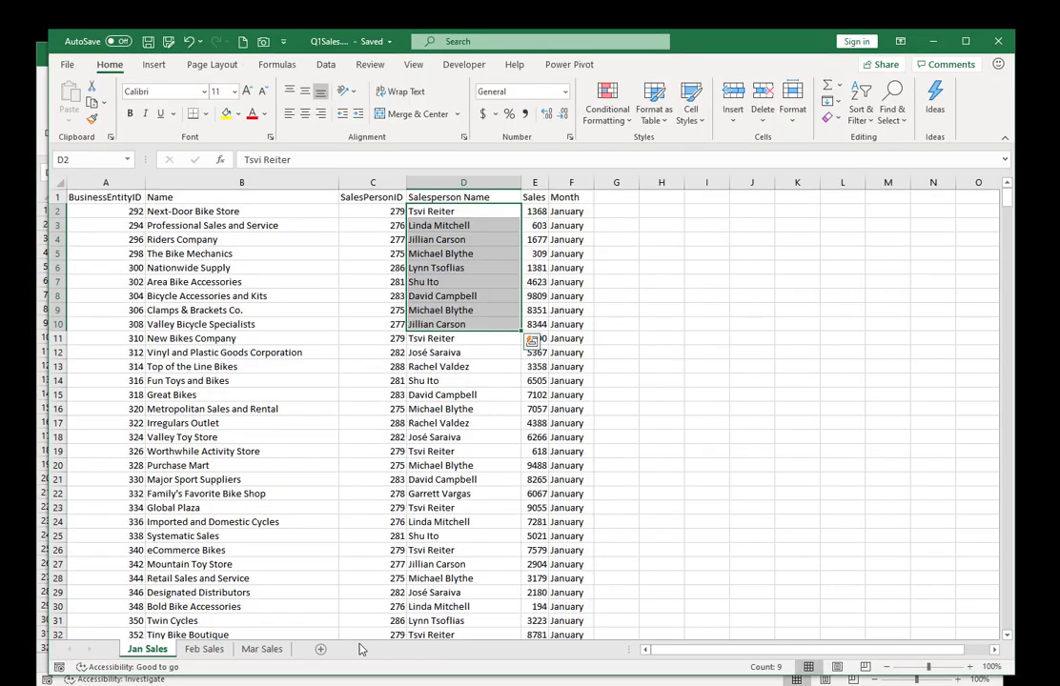
Step: Check the Feb Sales sheet in the Q1Sales workbook, then compare the MonthParameter query preview with the parameter table
left_click(204, 649)
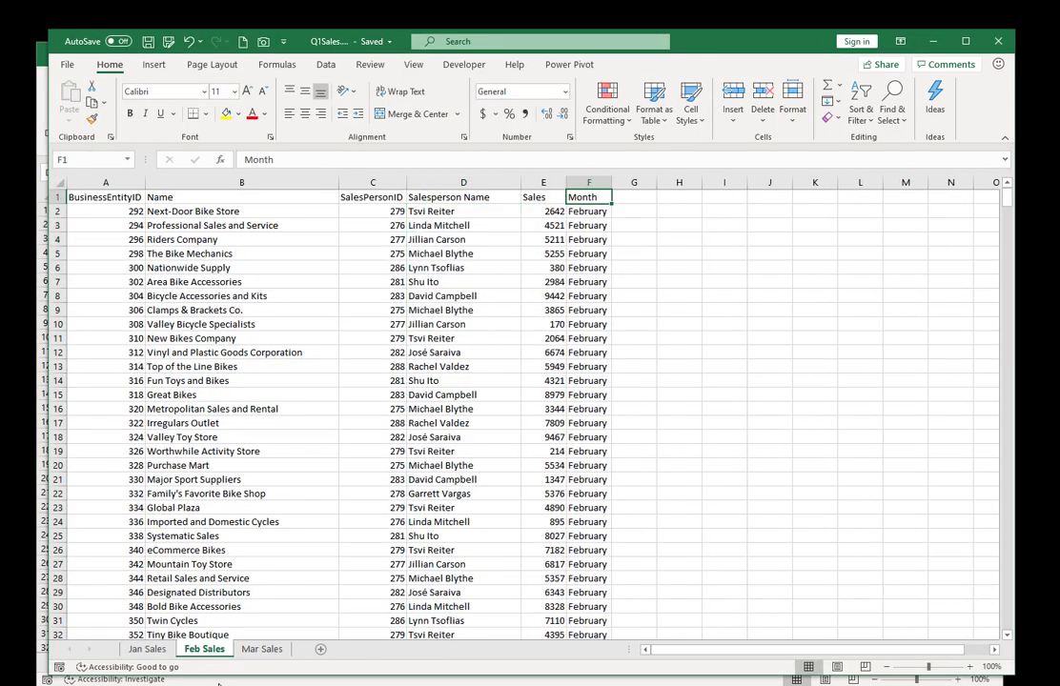
left_click(147, 649)
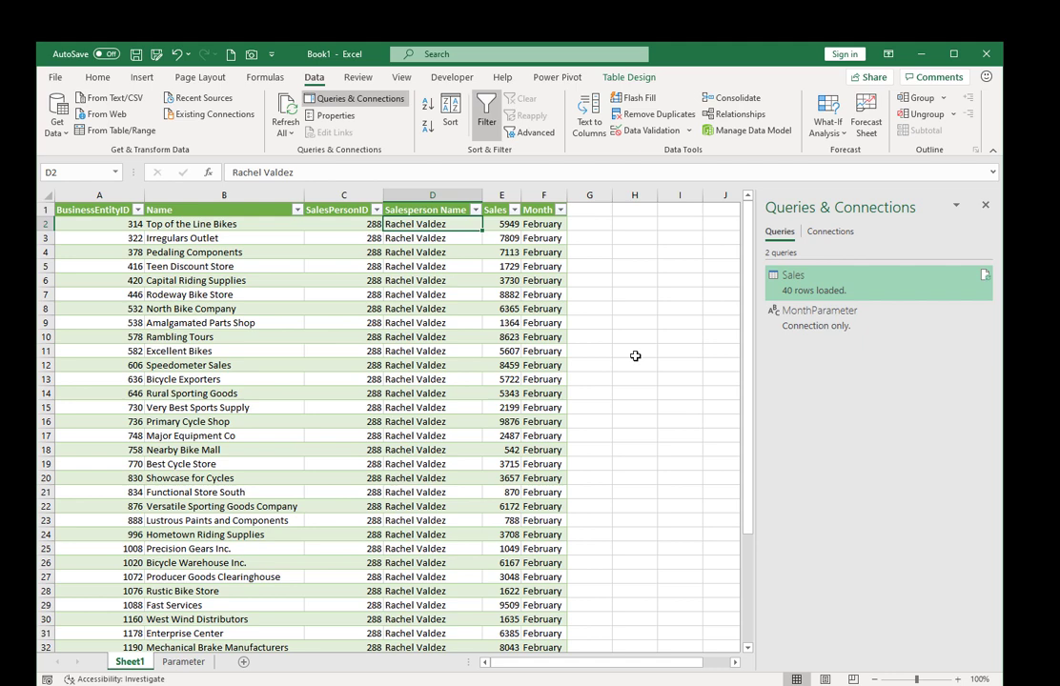
left_click(183, 661)
mouse_move(822, 324)
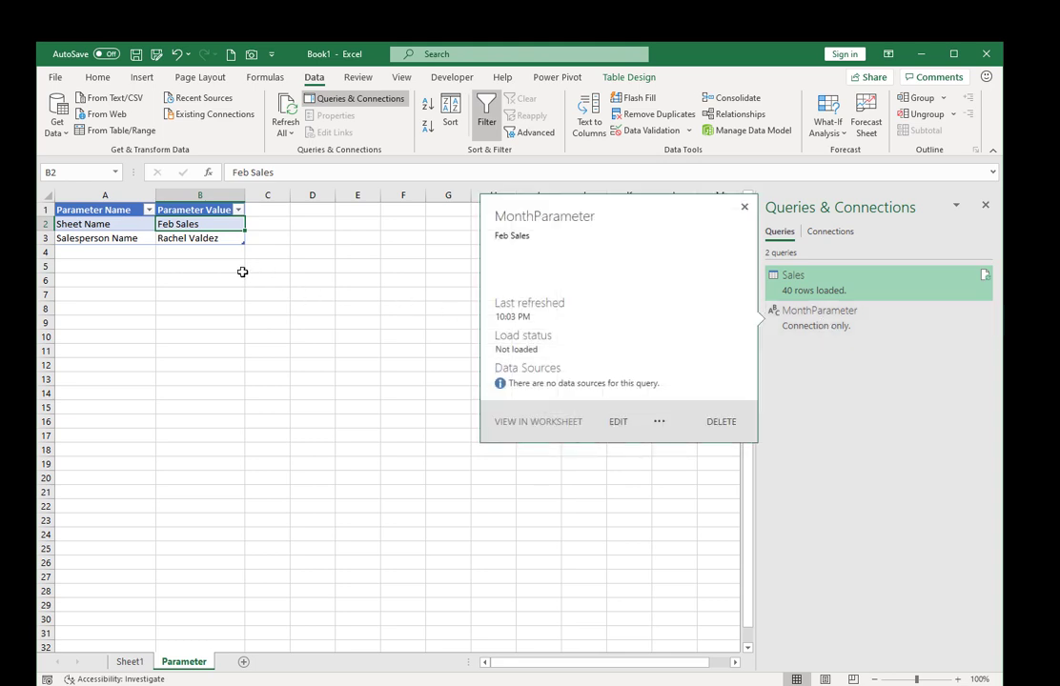
left_click(145, 223)
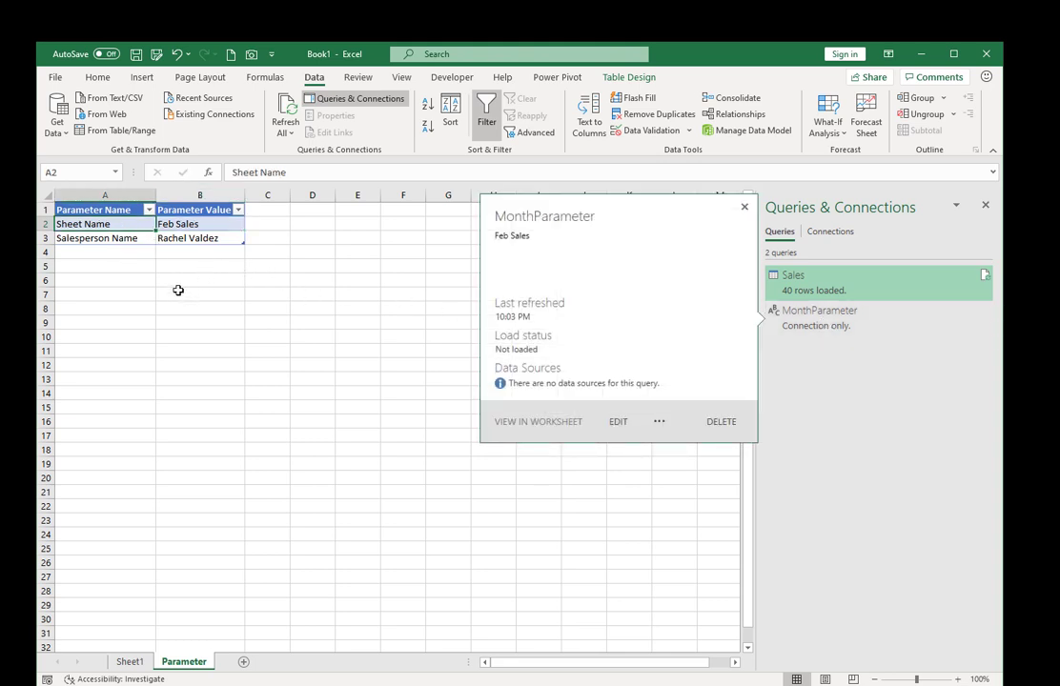
left_click(177, 289)
left_click(745, 207)
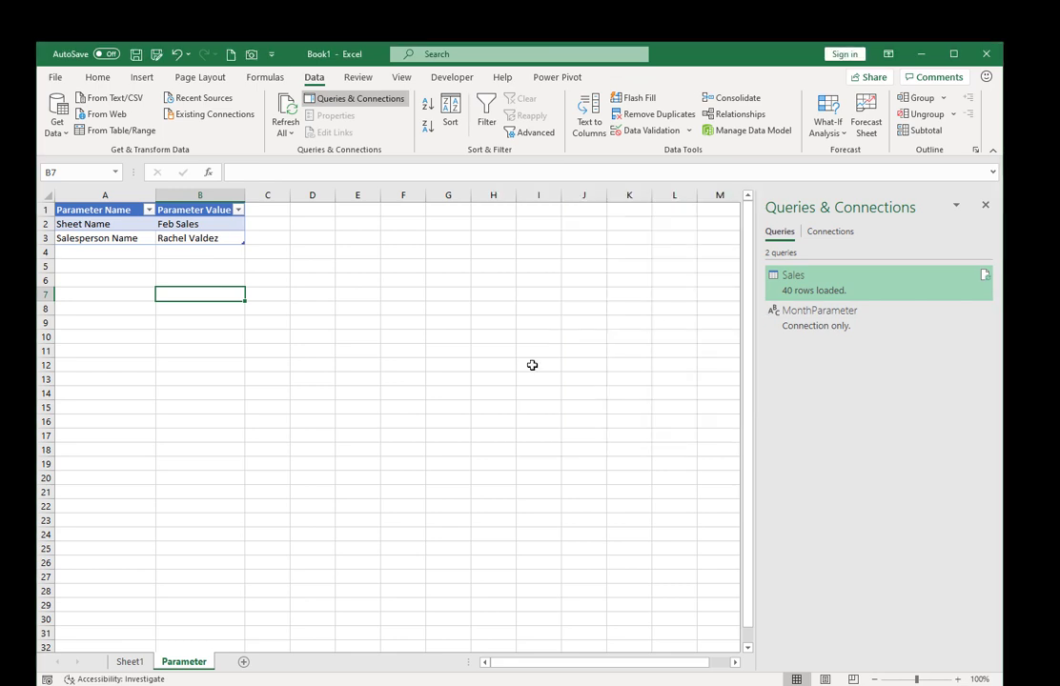
Step: Create a query from the parameter table and filter its Parameter Name column to Salesperson Name
left_click(164, 226)
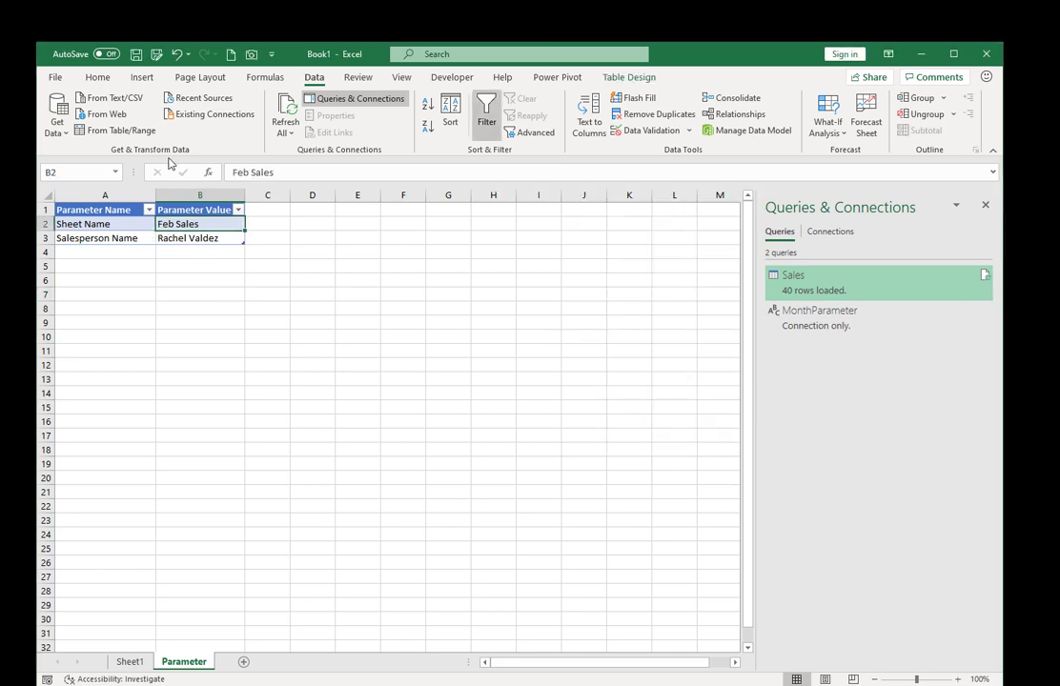
left_click(109, 135)
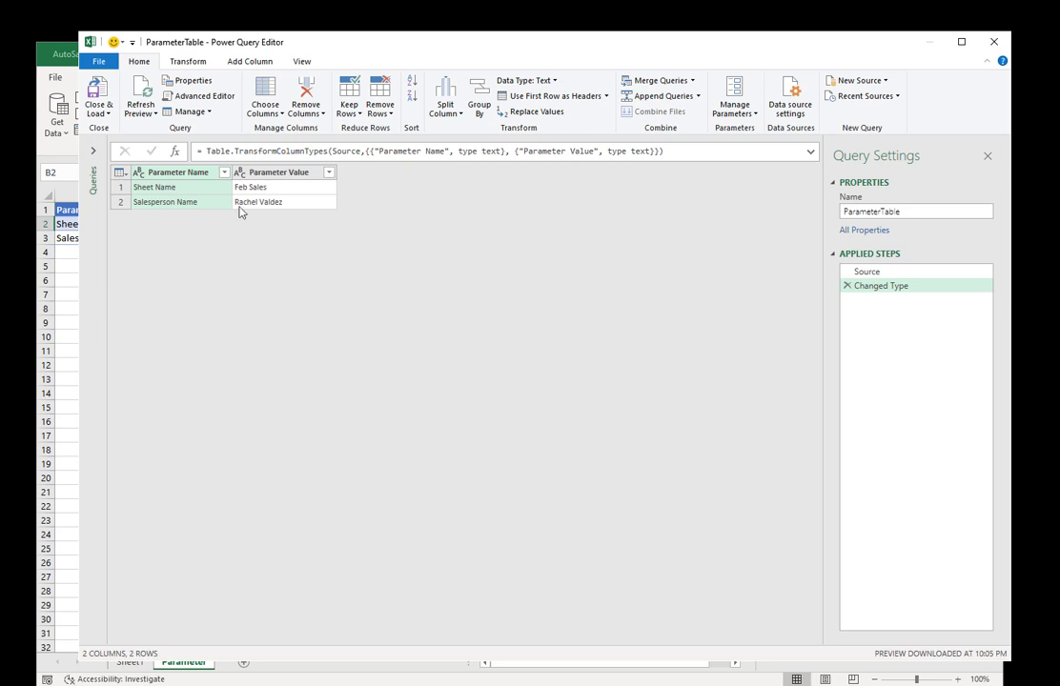
left_click(224, 172)
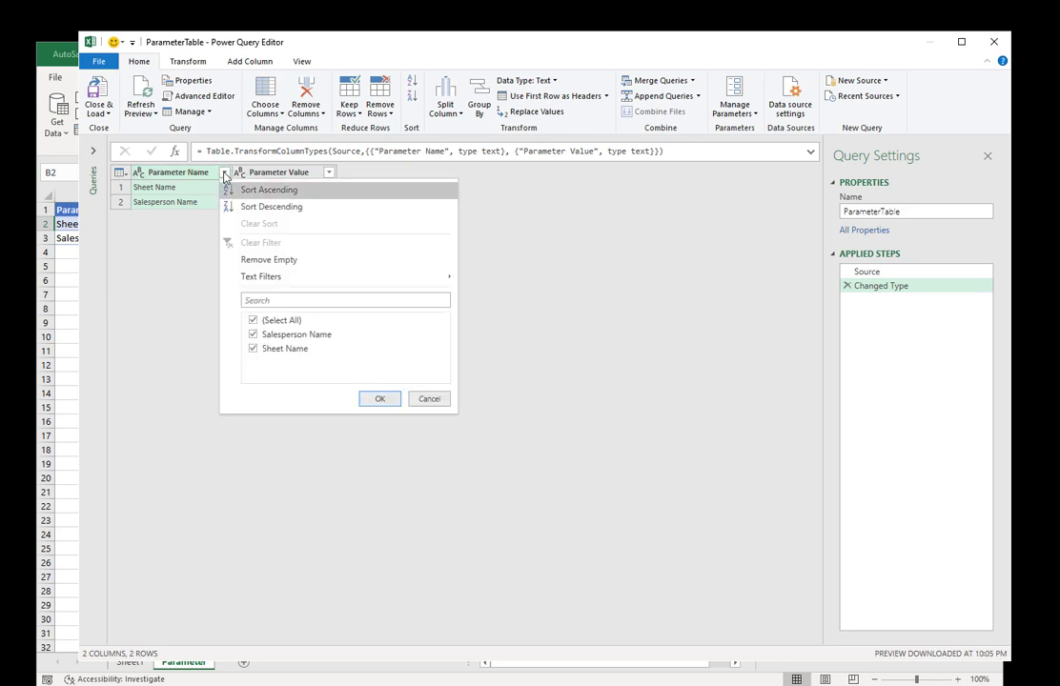
left_click(253, 321)
left_click(253, 335)
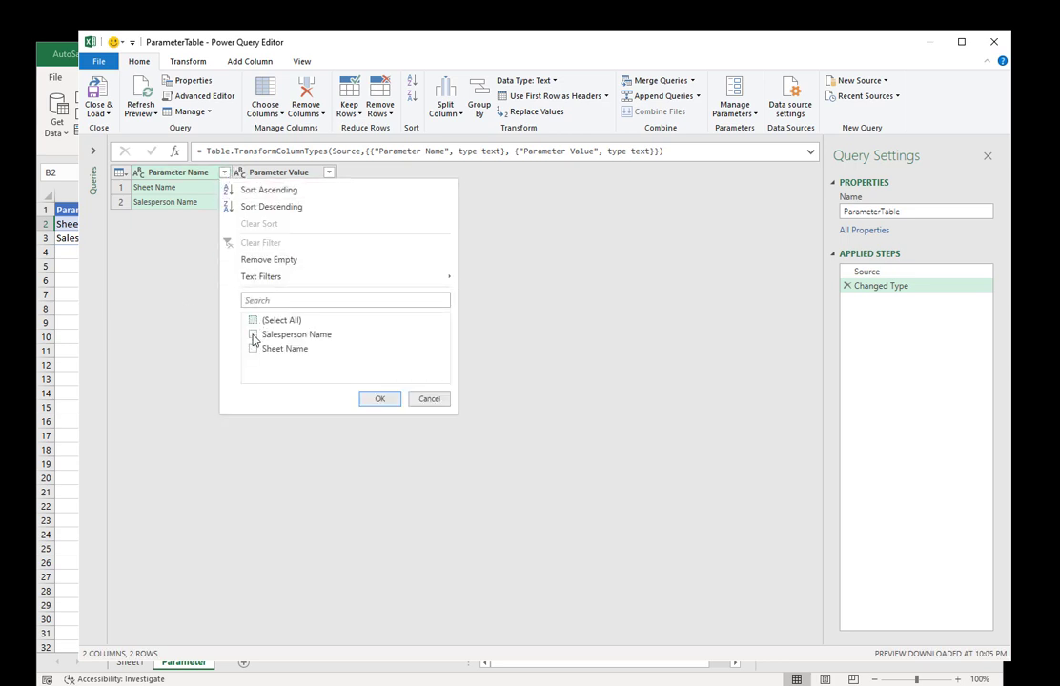
left_click(382, 399)
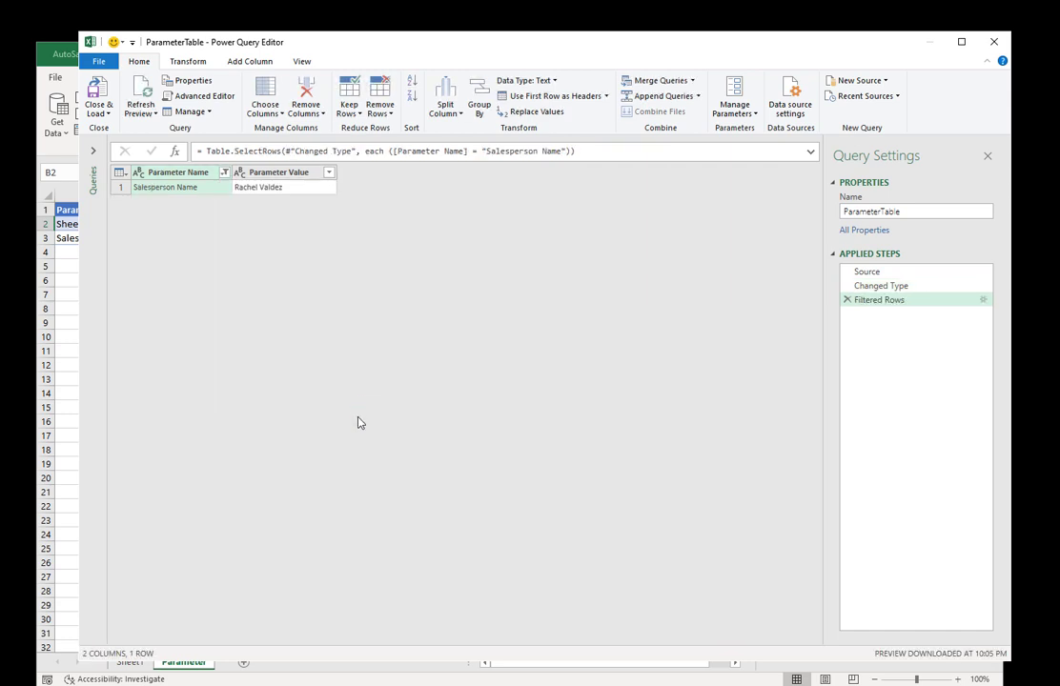
Step: Remove all columns except Parameter Value and drill down into the remaining salesperson cell
left_click(274, 174)
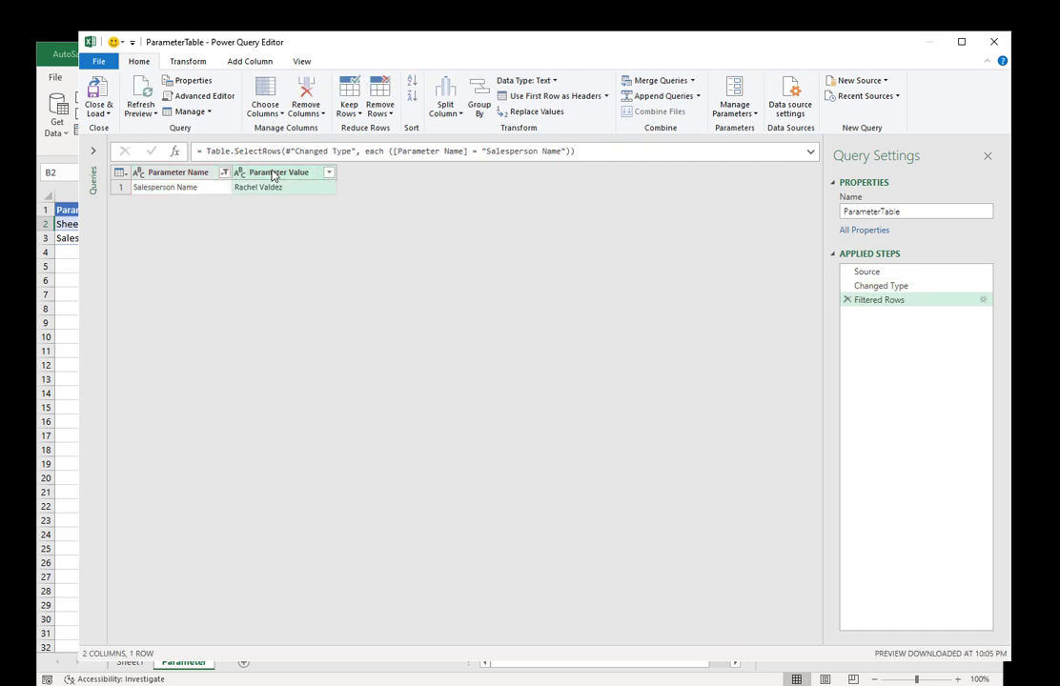
right_click(274, 174)
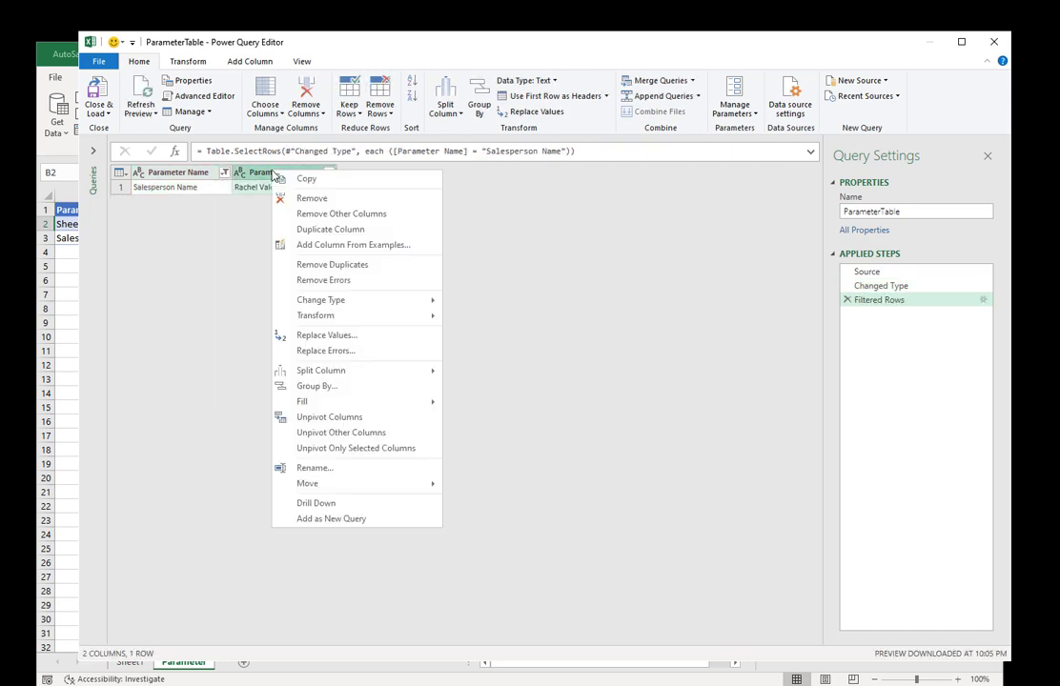
left_click(354, 218)
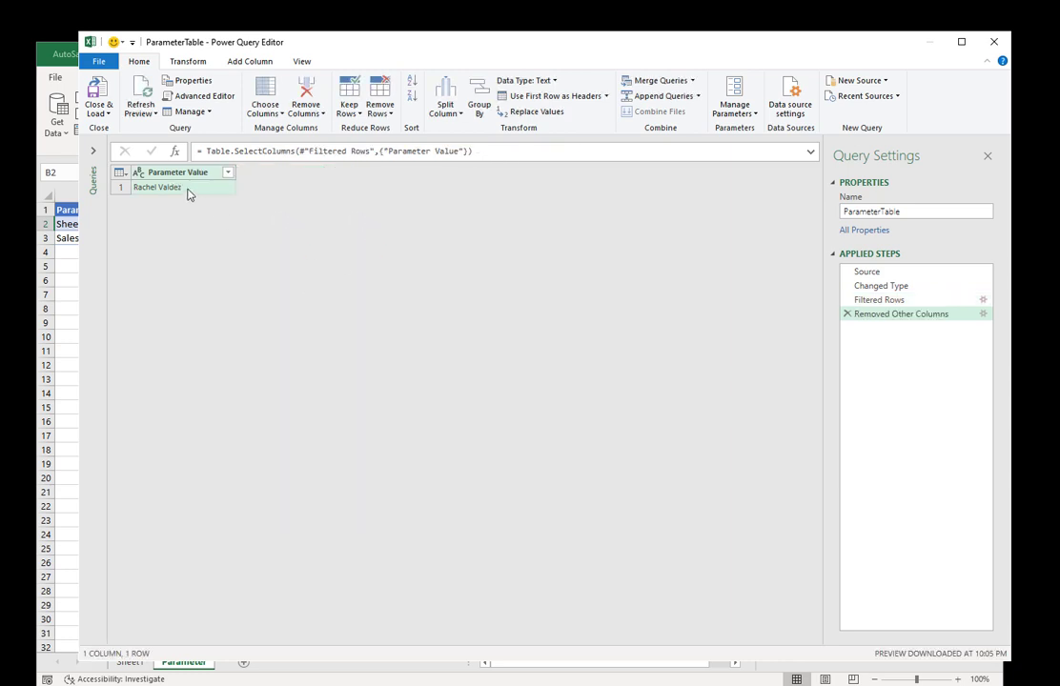
left_click(188, 192)
right_click(188, 193)
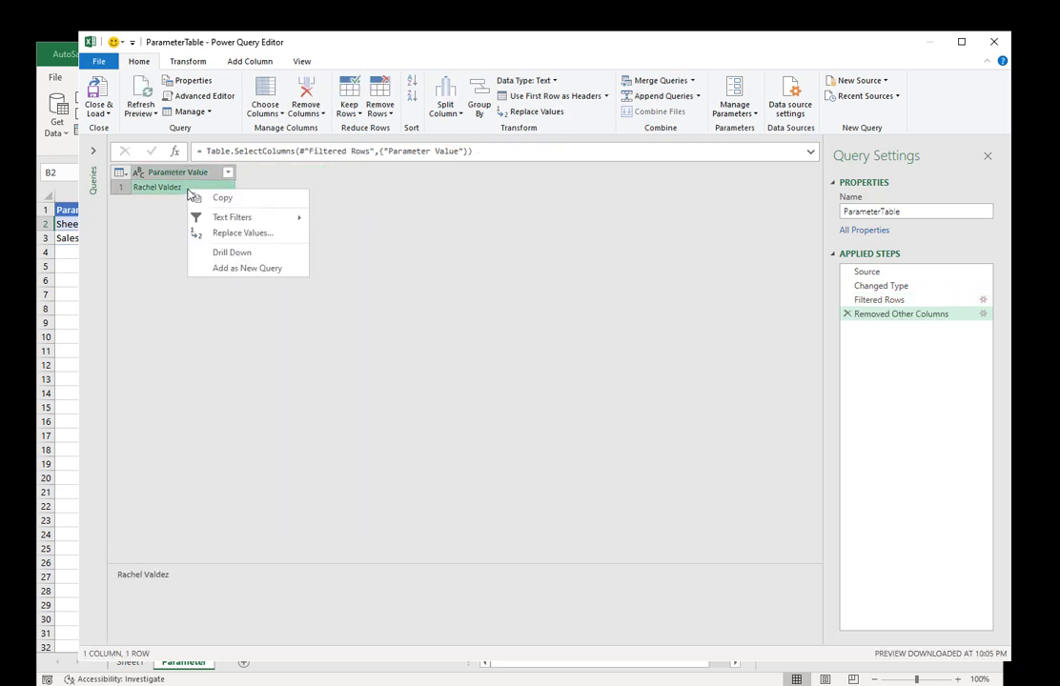
left_click(244, 255)
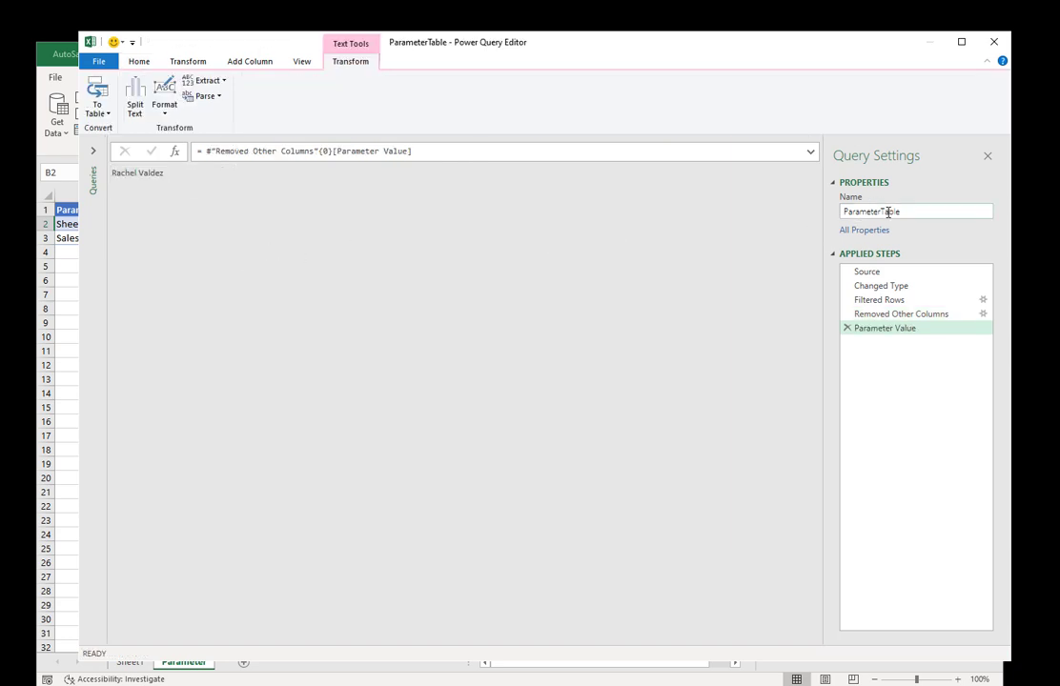
Step: Rename the drilled-down salesperson query to PersonParameter and show the list of queries
left_click_drag(904, 210, 845, 211)
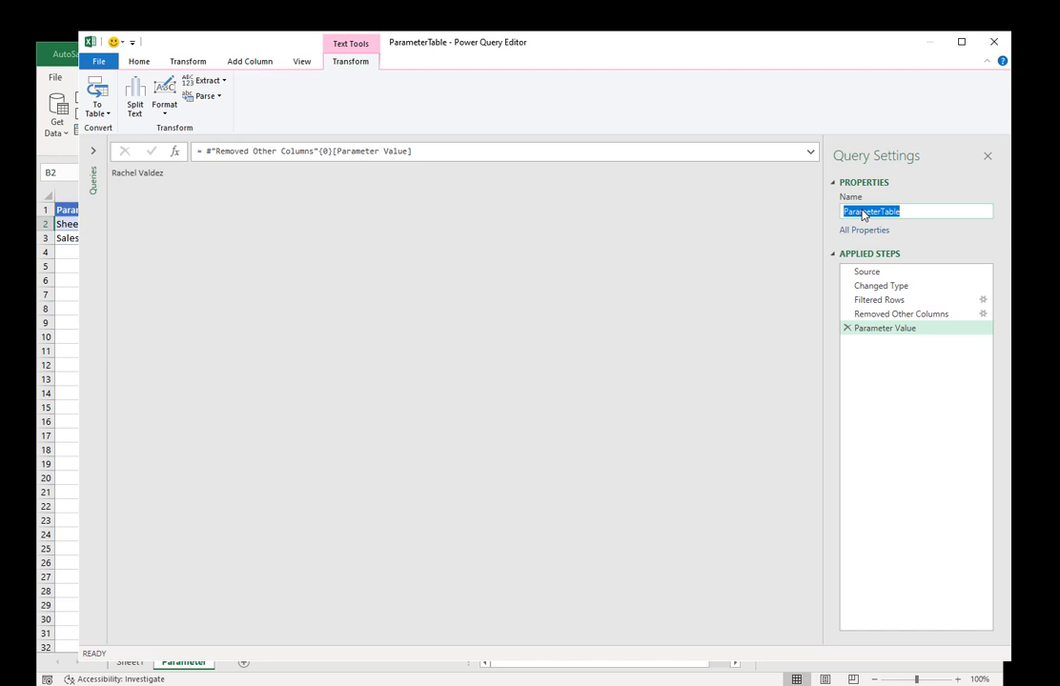
type("Person")
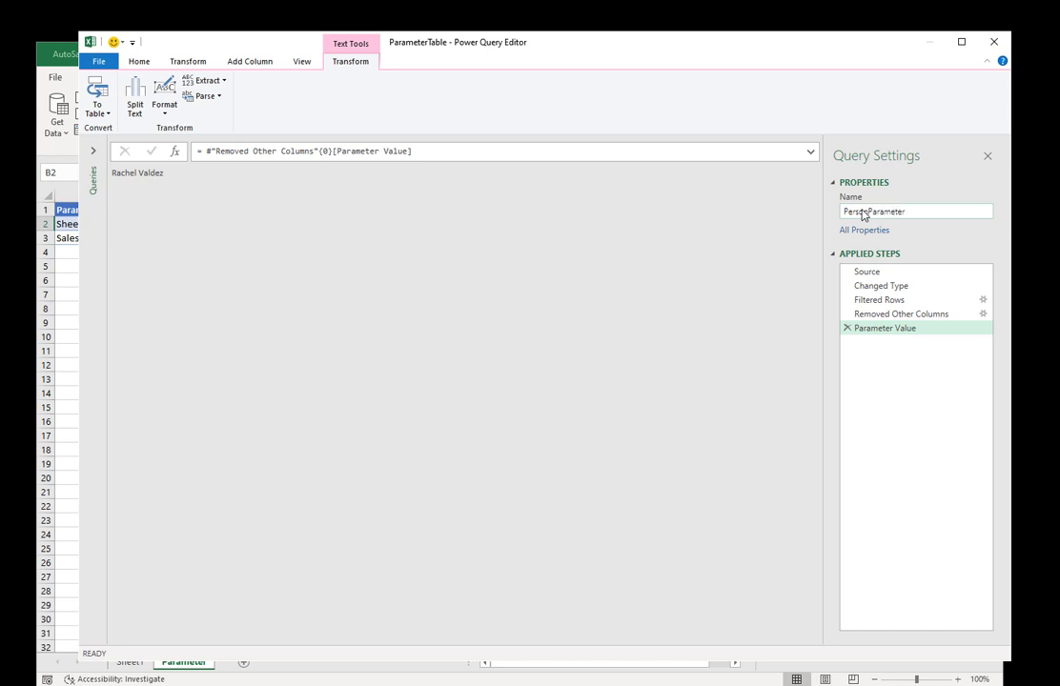
left_click_drag(915, 209, 835, 218)
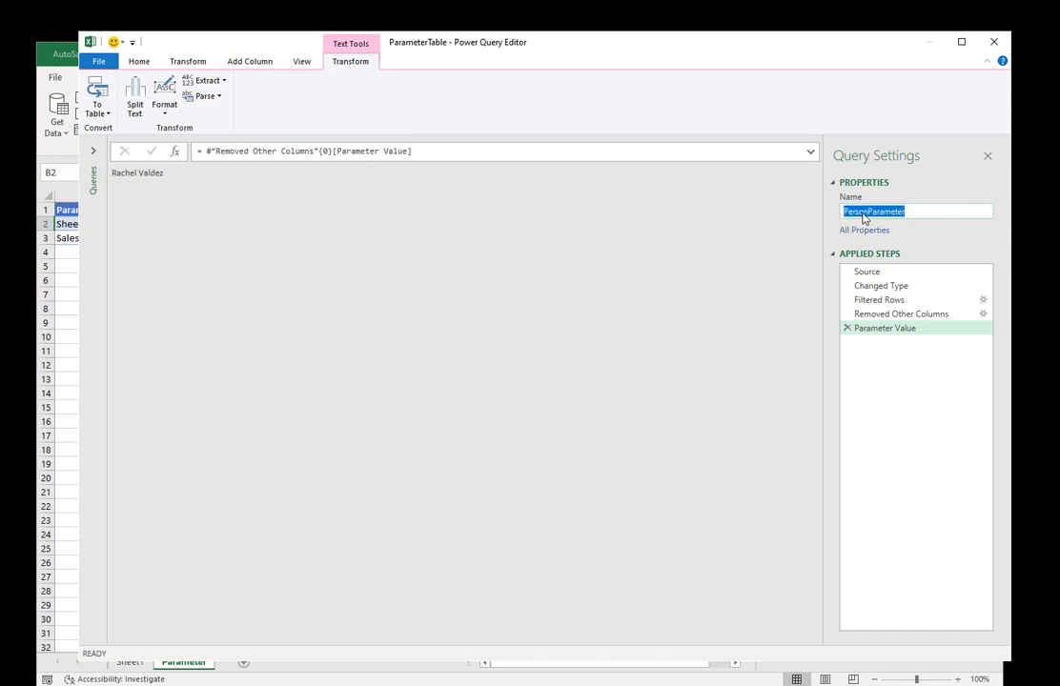
right_click(863, 219)
left_click(836, 261)
left_click(913, 211)
key("Return")
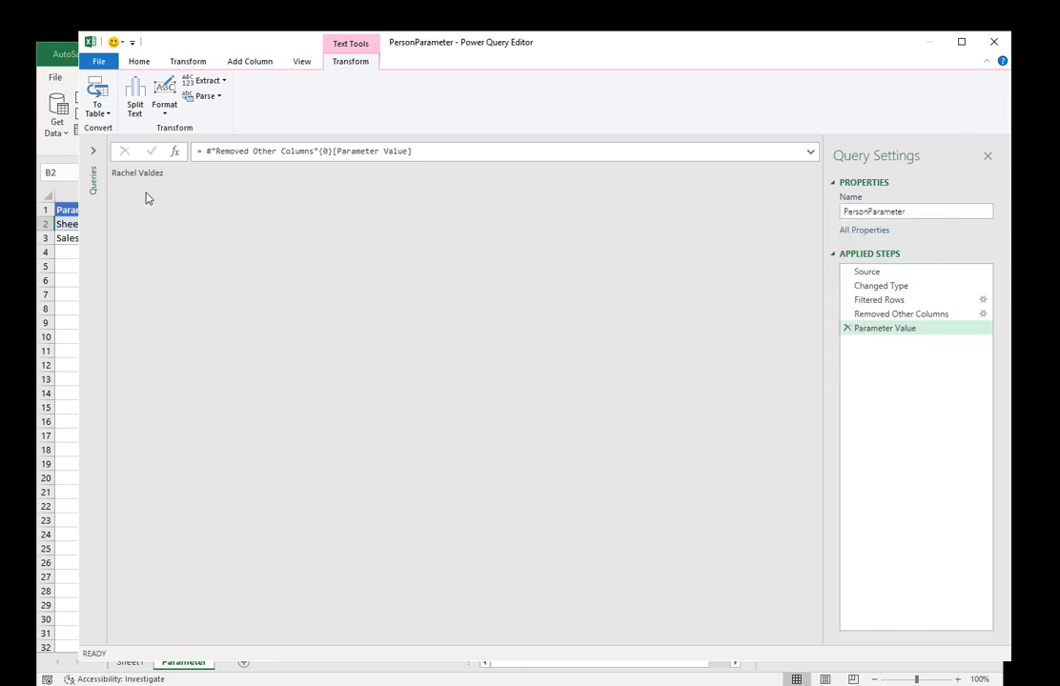
left_click(93, 151)
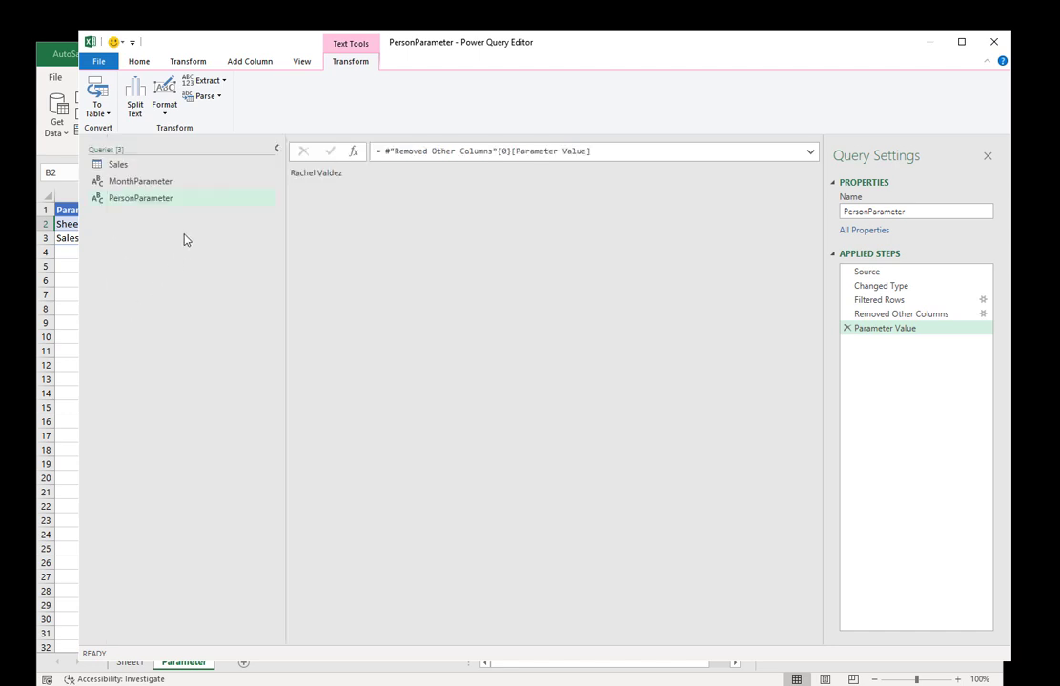
Step: Replace the hard-coded name in the Sales query's Filtered Rows formula with PersonParameter, and close the editor keeping the changes
left_click(140, 170)
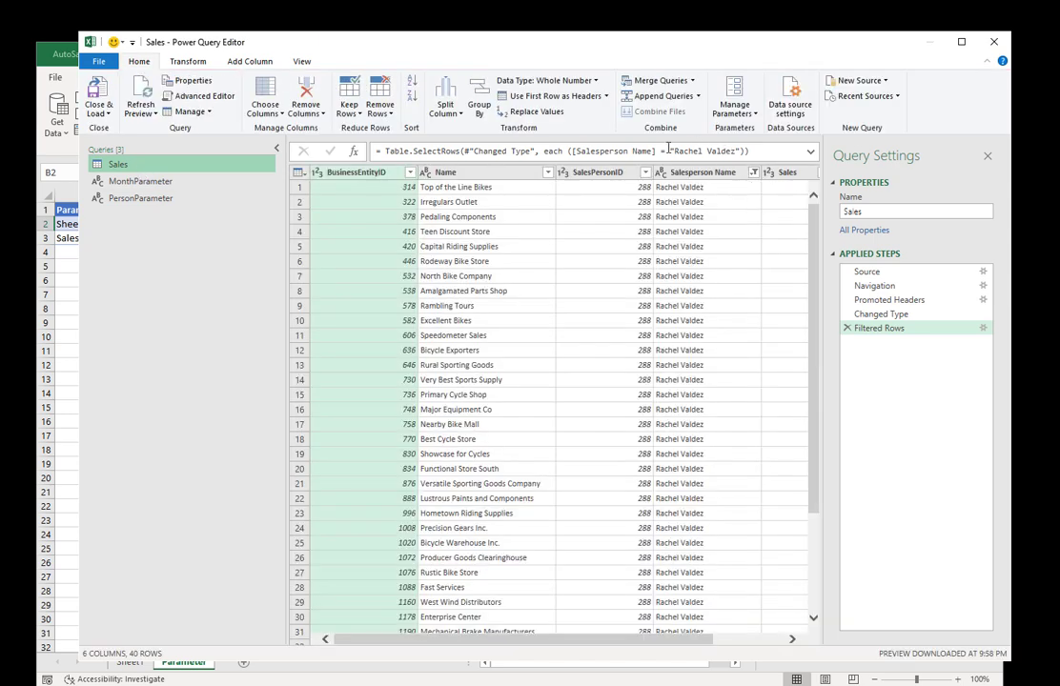
left_click(741, 151)
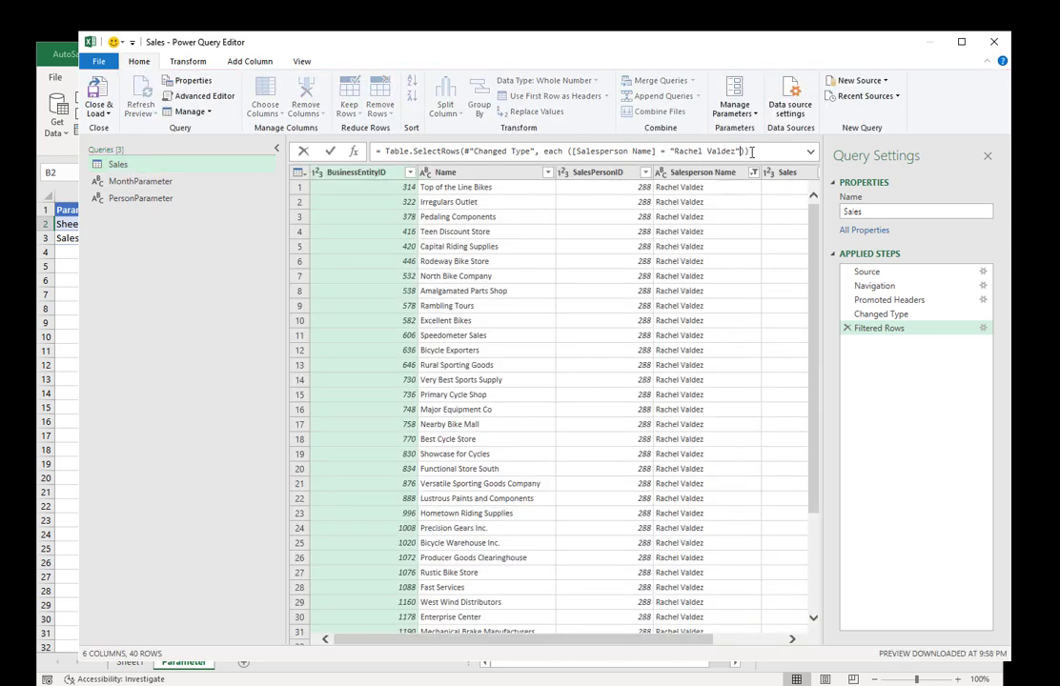
key("shift+Left")
key("shift+Left")
key("shift+Left")
key("shift+Left")
key("shift+Left")
key("shift+Left")
key("shift+Left")
key("shift+Left")
key("shift+Left")
key("shift+Left")
key("shift+Left")
key("shift+Left")
key("shift+Left")
type("PersonParameter")
key("Return")
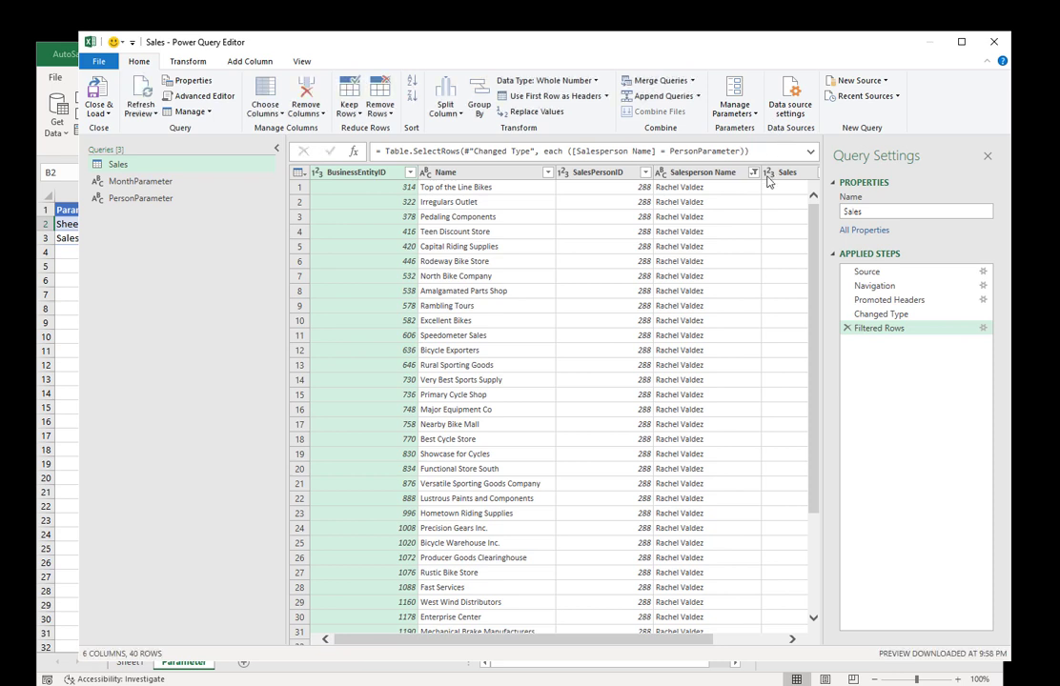
left_click(994, 42)
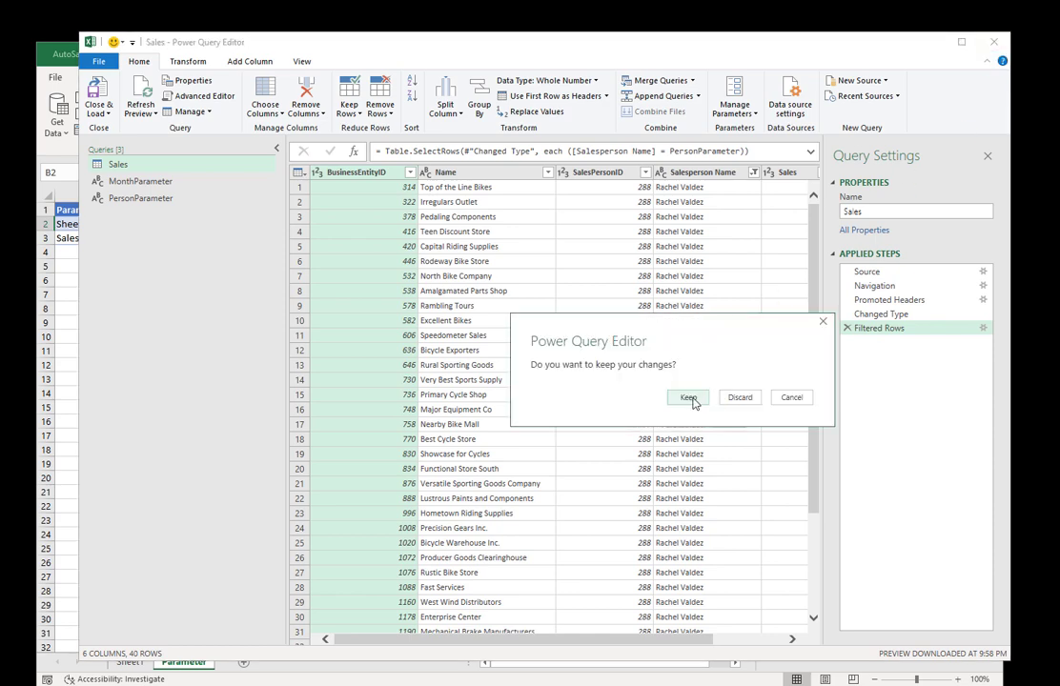
left_click(691, 400)
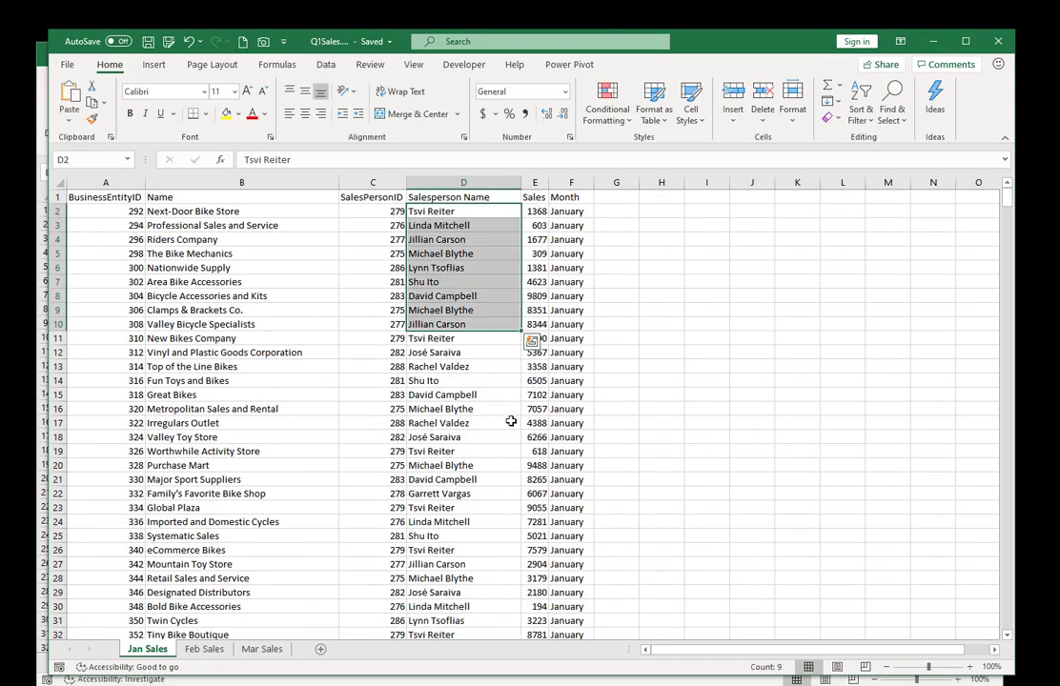
Step: Copy the salesperson name from D10 of the Q1Sales Jan Sales sheet into the Salesperson Name value in B3 of Book1's Parameter sheet
left_click(454, 324)
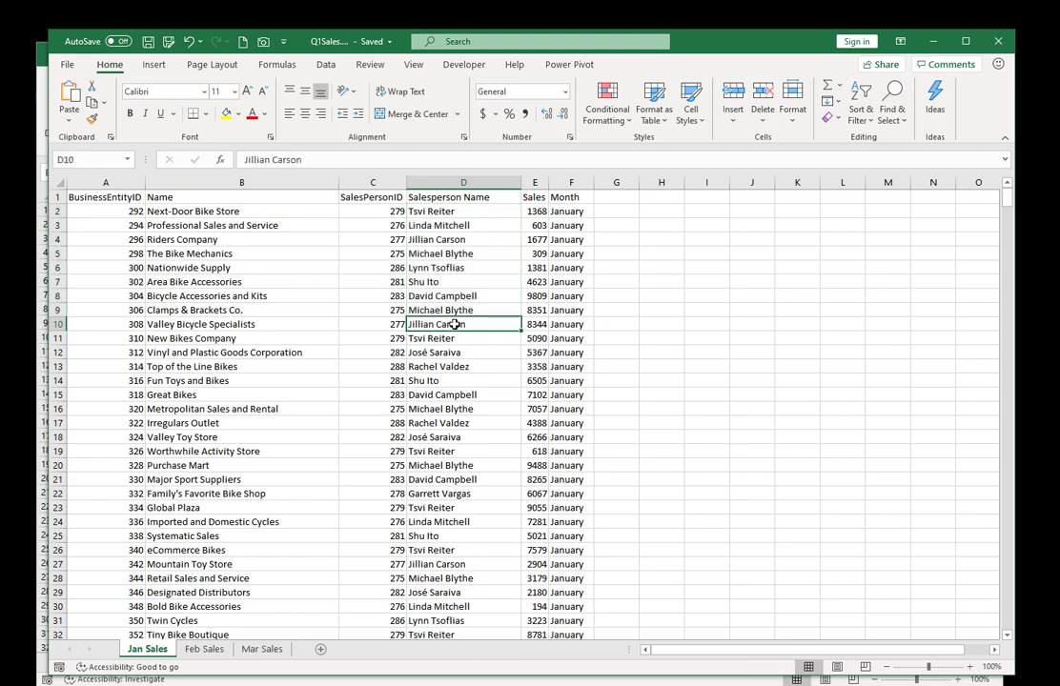
right_click(455, 324)
left_click(477, 355)
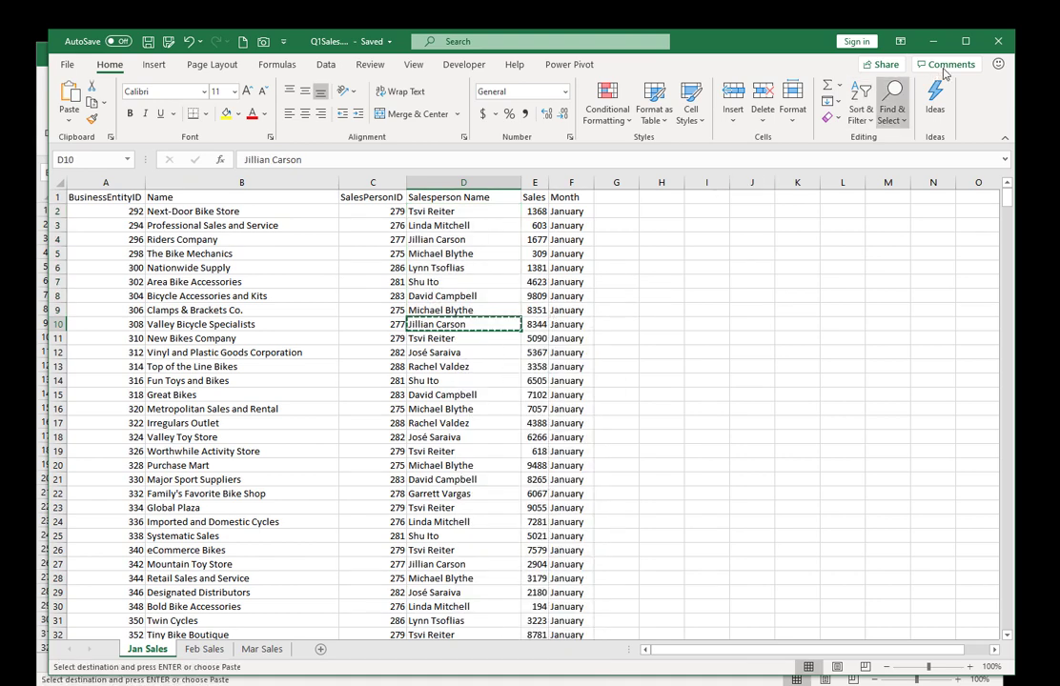
left_click(932, 41)
left_click(194, 239)
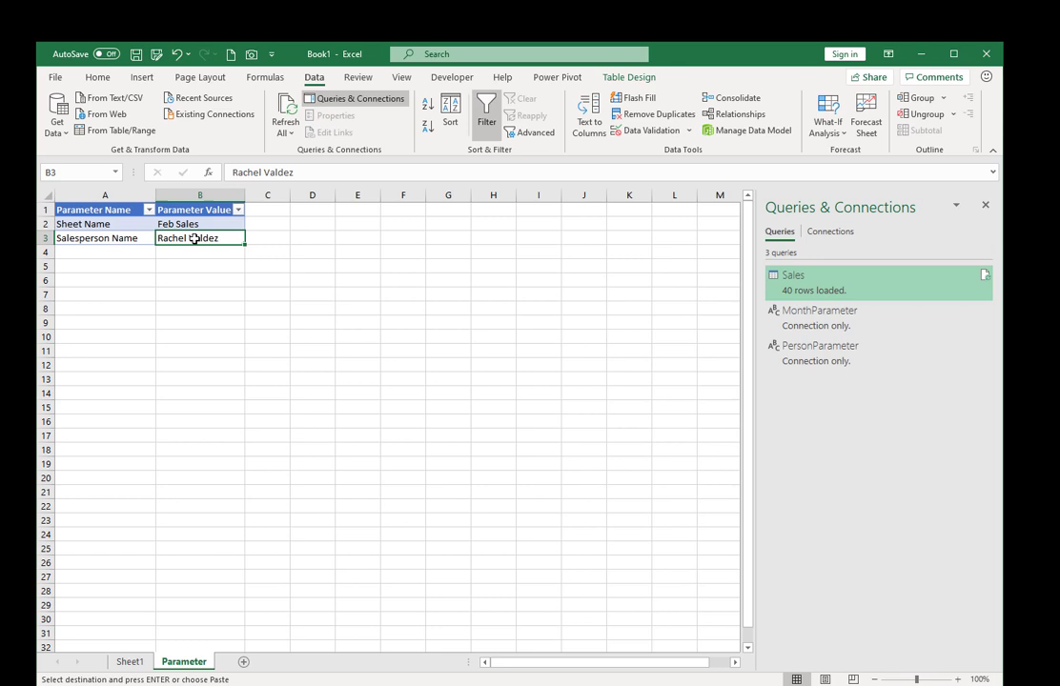
right_click(194, 238)
left_click(218, 268)
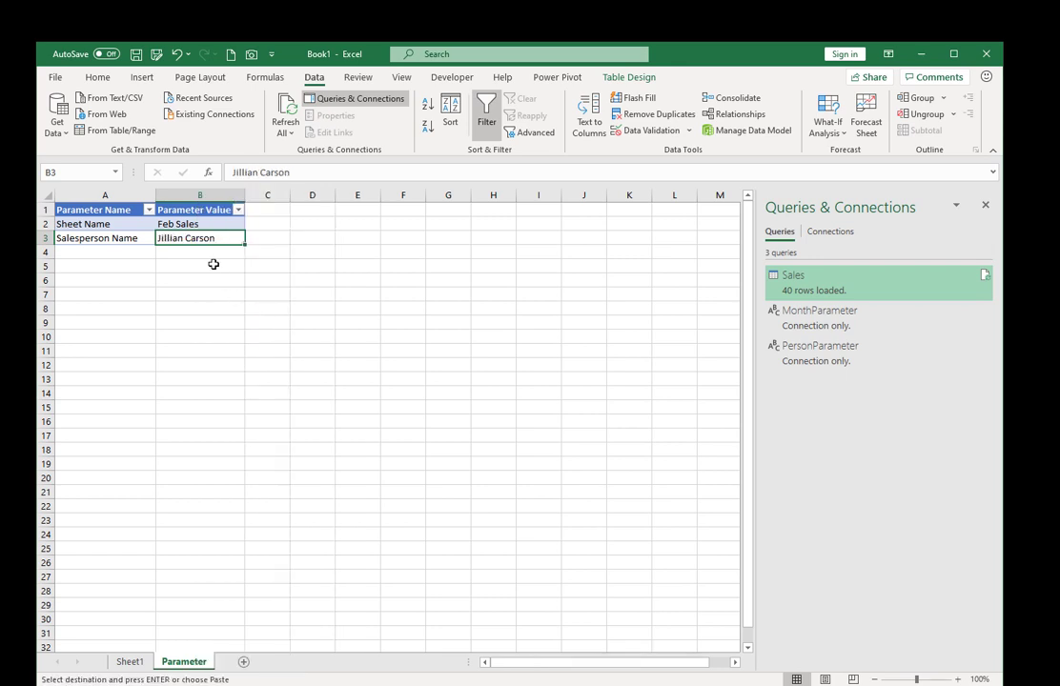
Step: Set the Sheet Name parameter value in B2 to Mar Sales
left_click(185, 226)
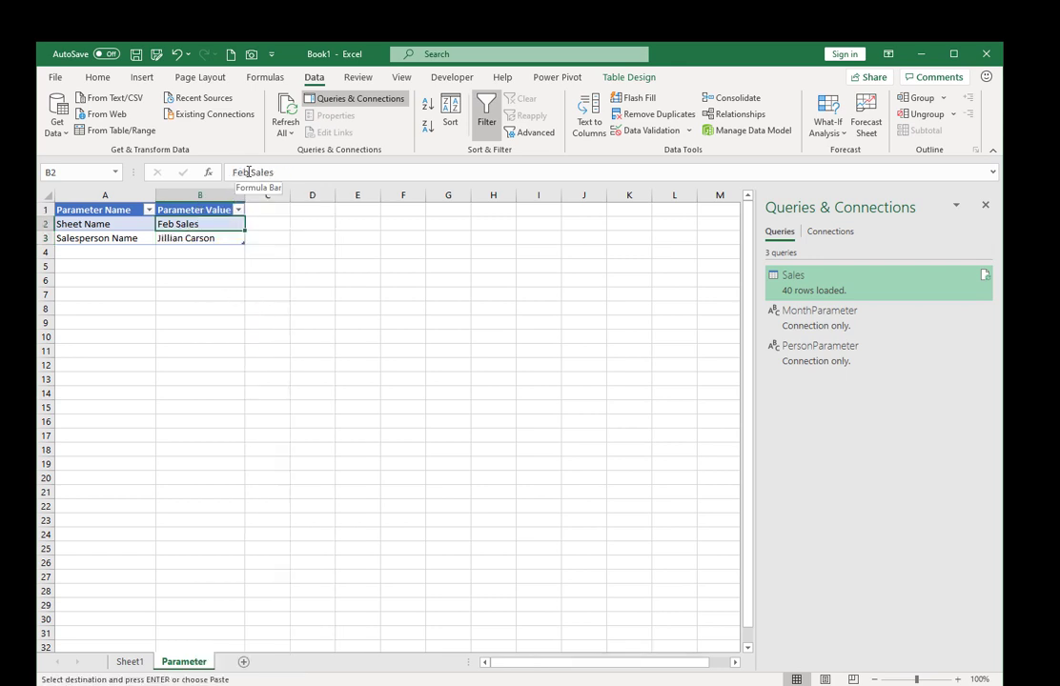
double_click(245, 172)
type("Ma")
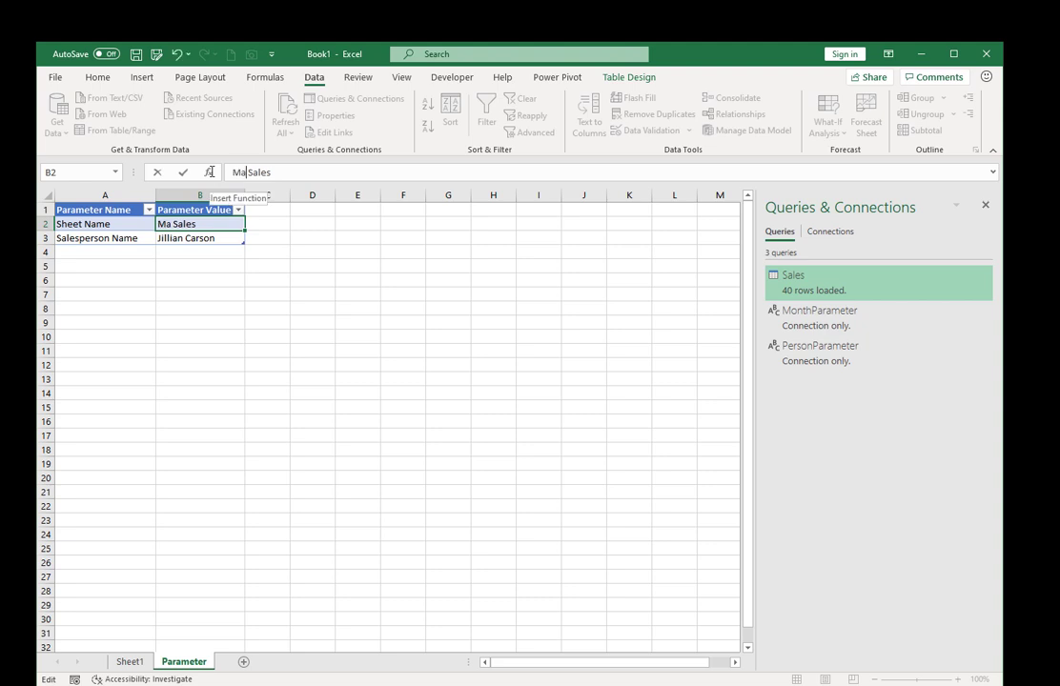
type("r")
left_click(183, 171)
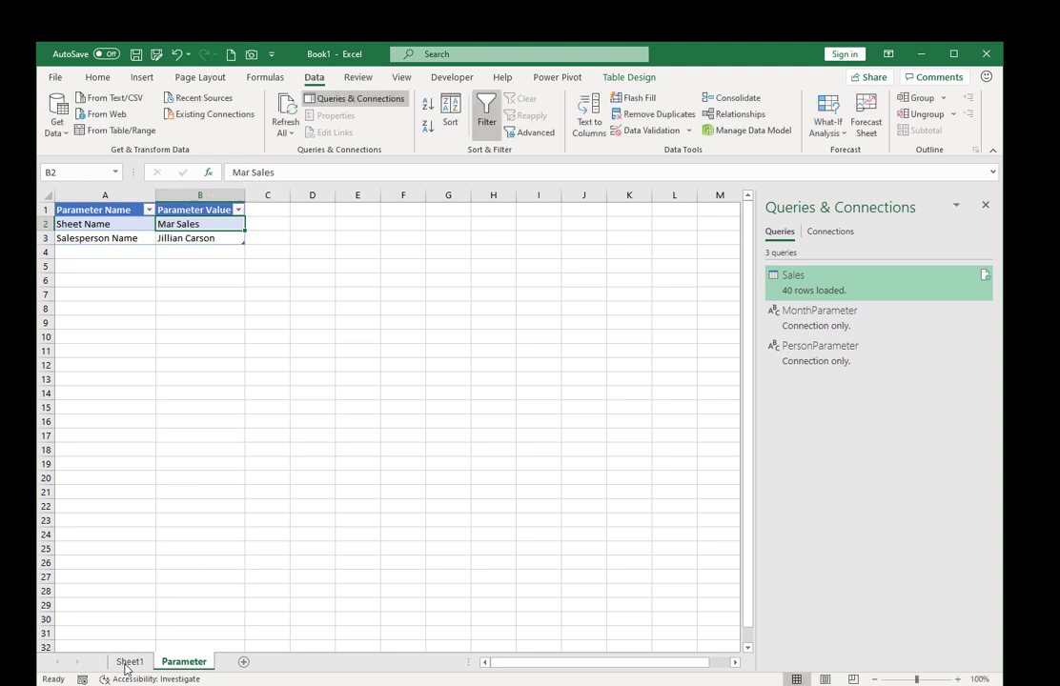
Step: Refresh all queries from Sheet1 and check the Salesperson Name and Month columns of the sales table
left_click(129, 662)
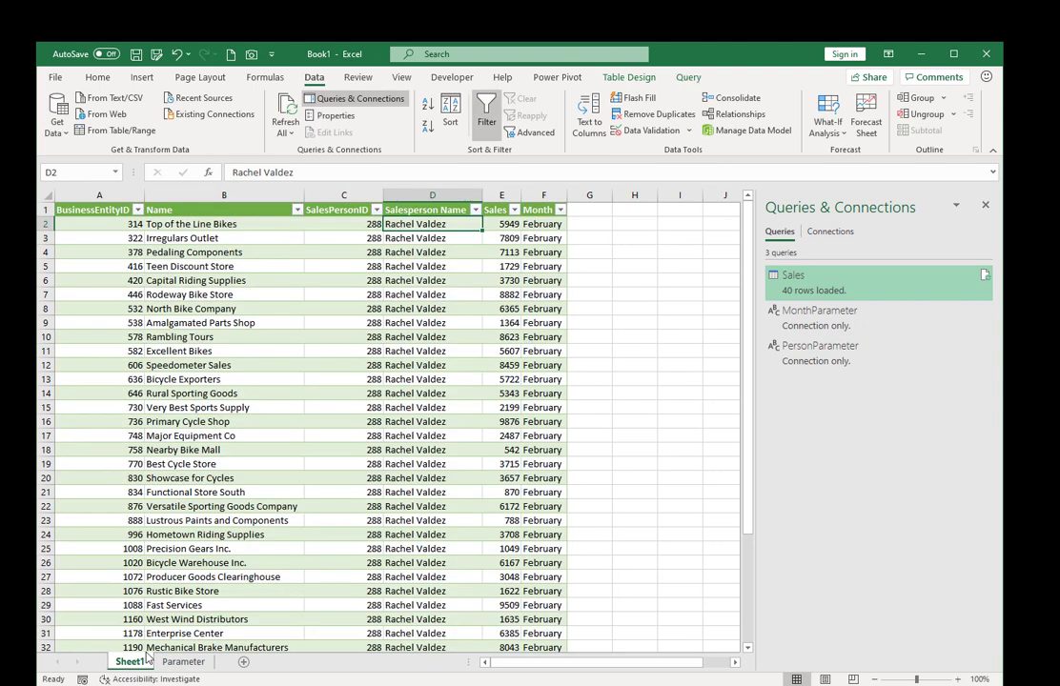
left_click(288, 110)
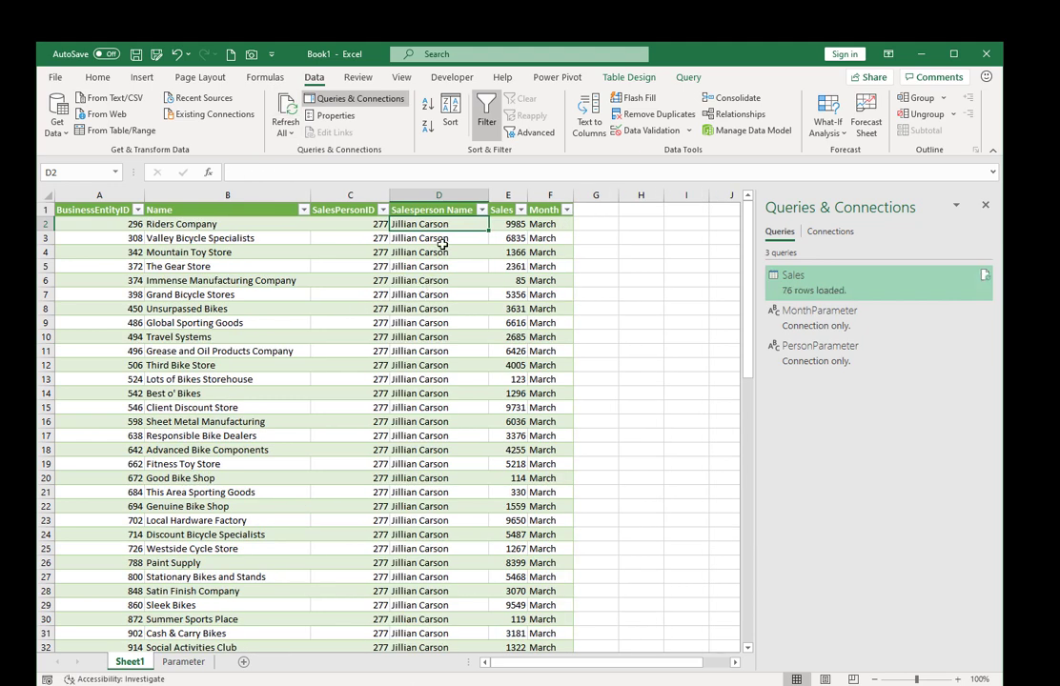
left_click_drag(426, 223, 413, 327)
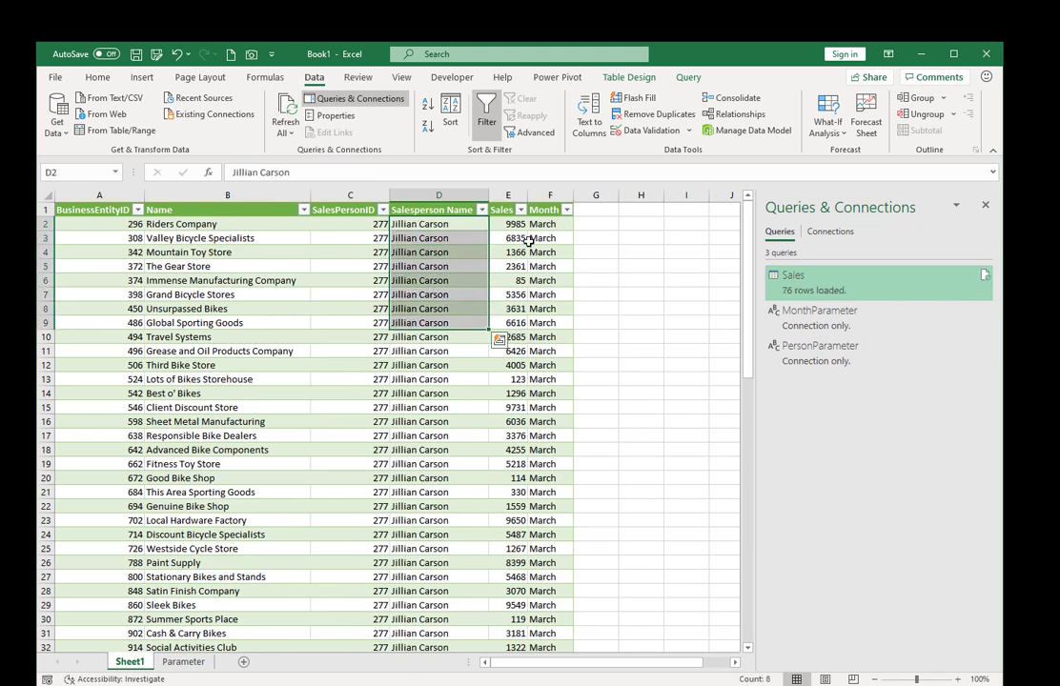
left_click_drag(543, 224, 546, 322)
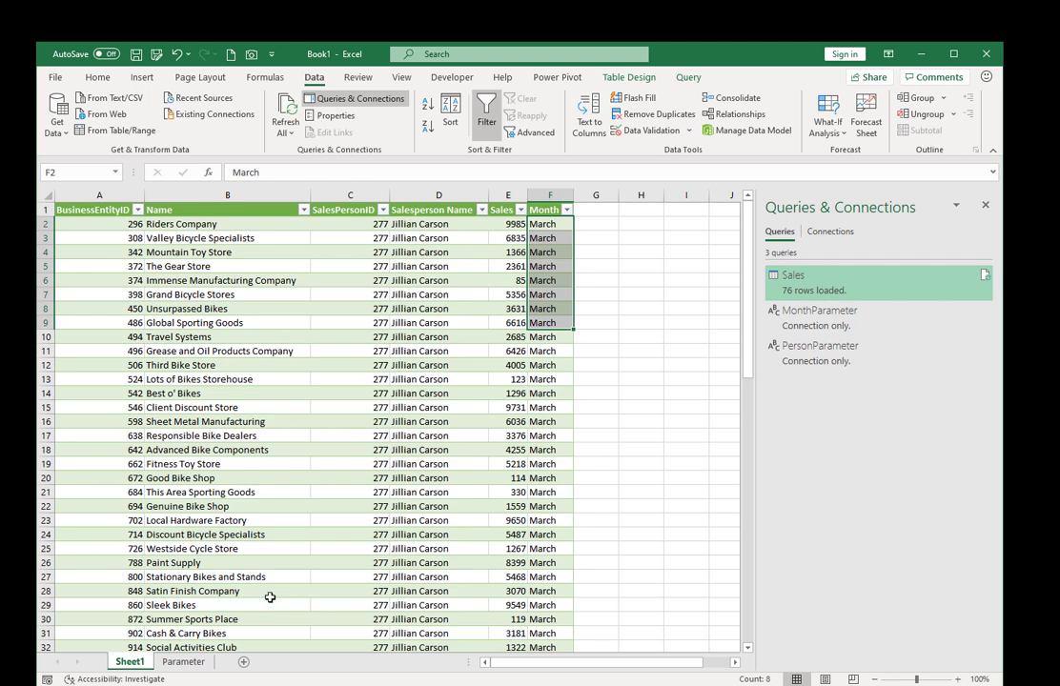
Step: Add a Source File row to the parameter table on the Parameter sheet, in cell A4
left_click(186, 663)
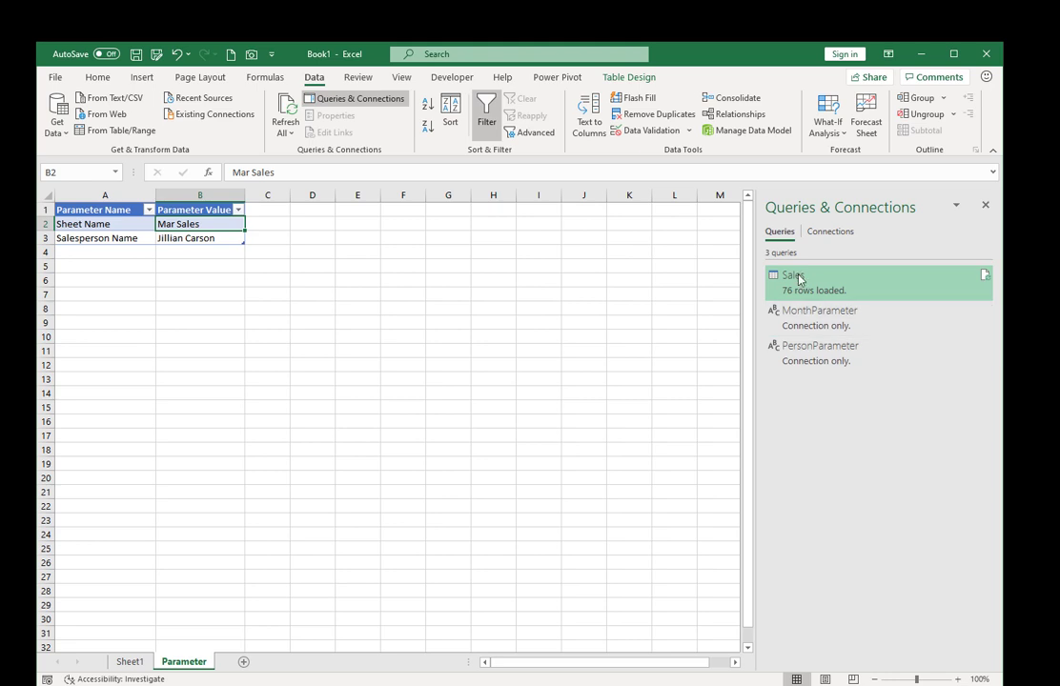
left_click(187, 238)
left_click(129, 238)
left_click_drag(109, 254, 113, 388)
left_click(91, 251)
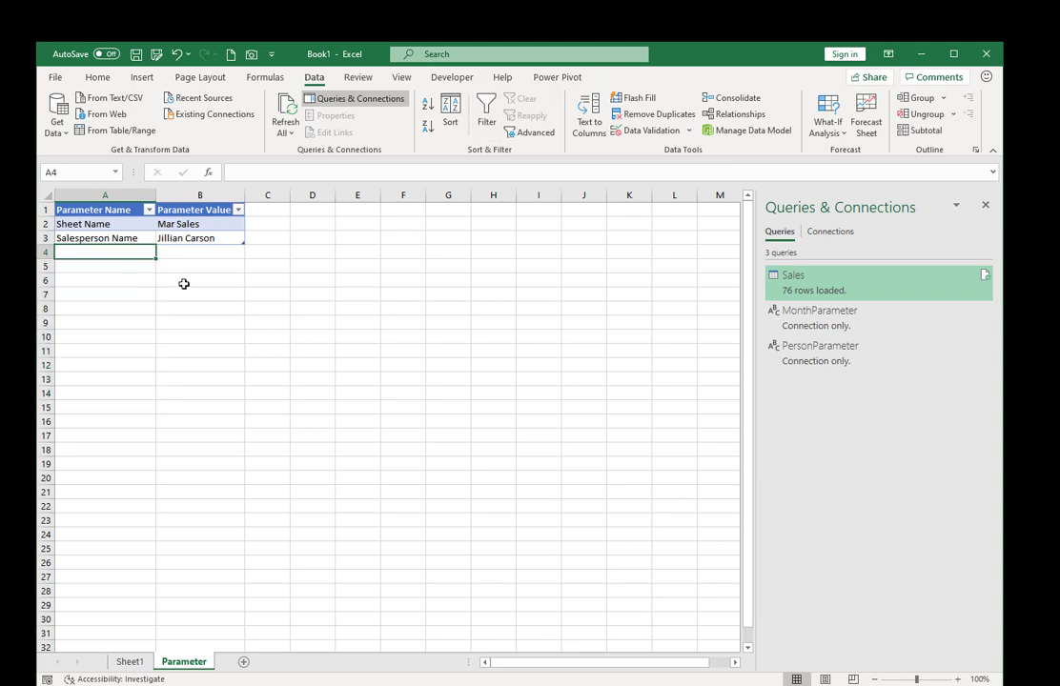
type("Source Fi")
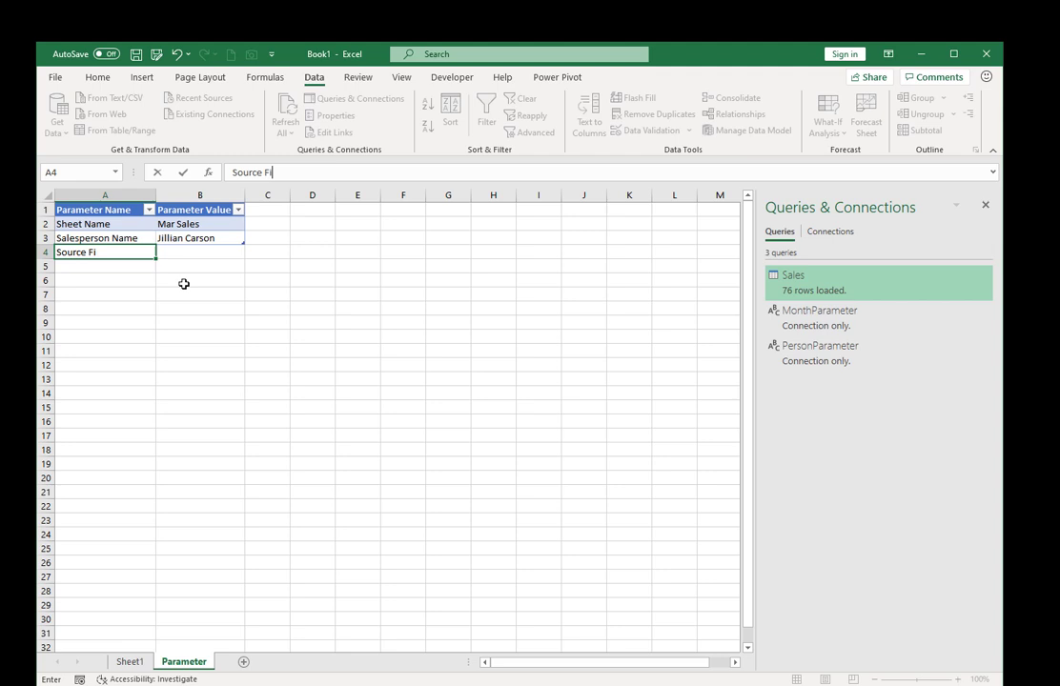
type("le")
key("Tab")
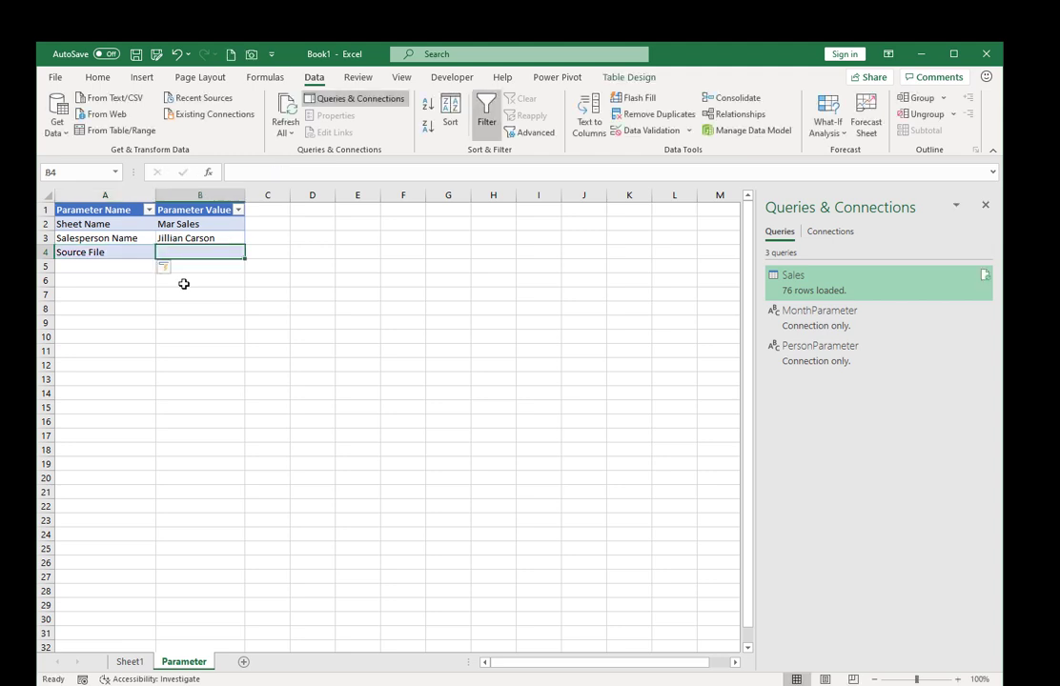
type("c:\\")
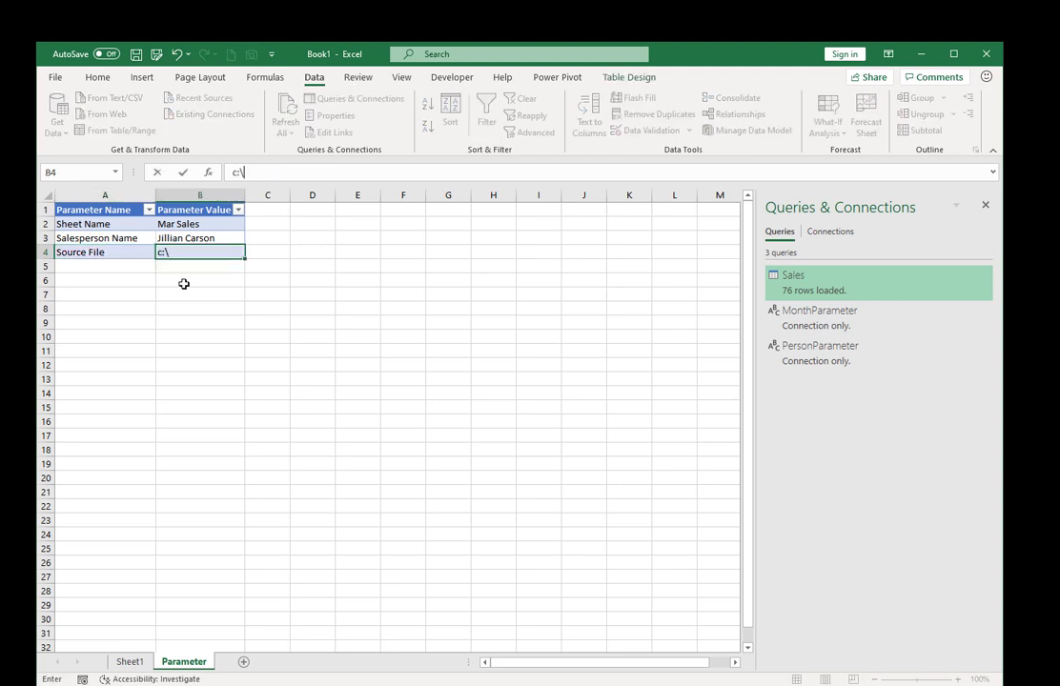
type("common")
key("Escape")
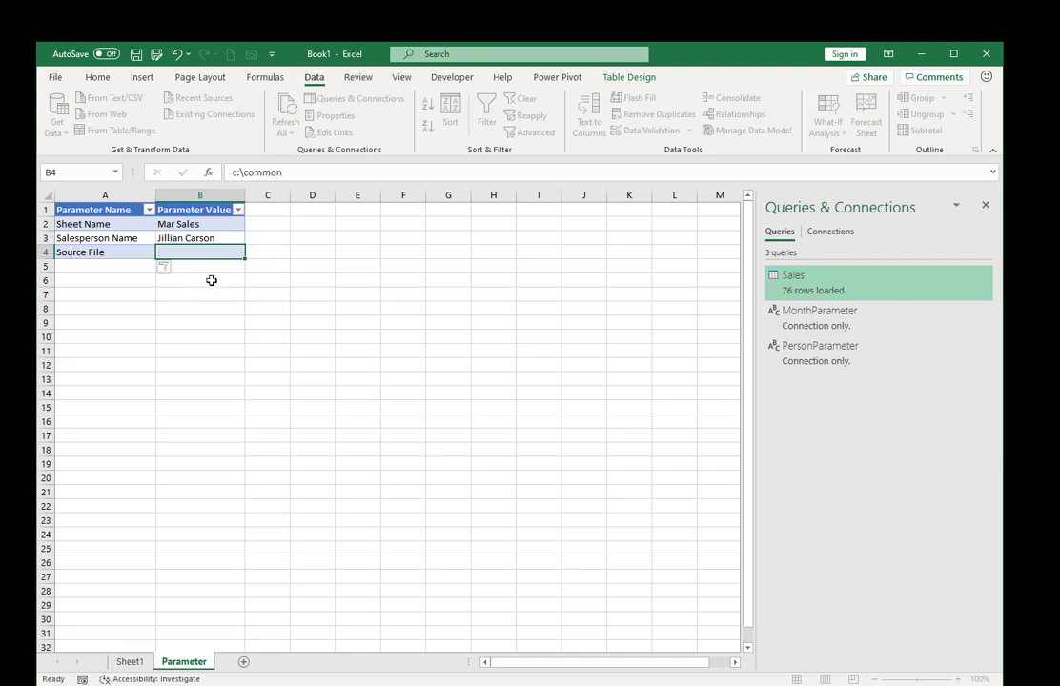
left_click(135, 266)
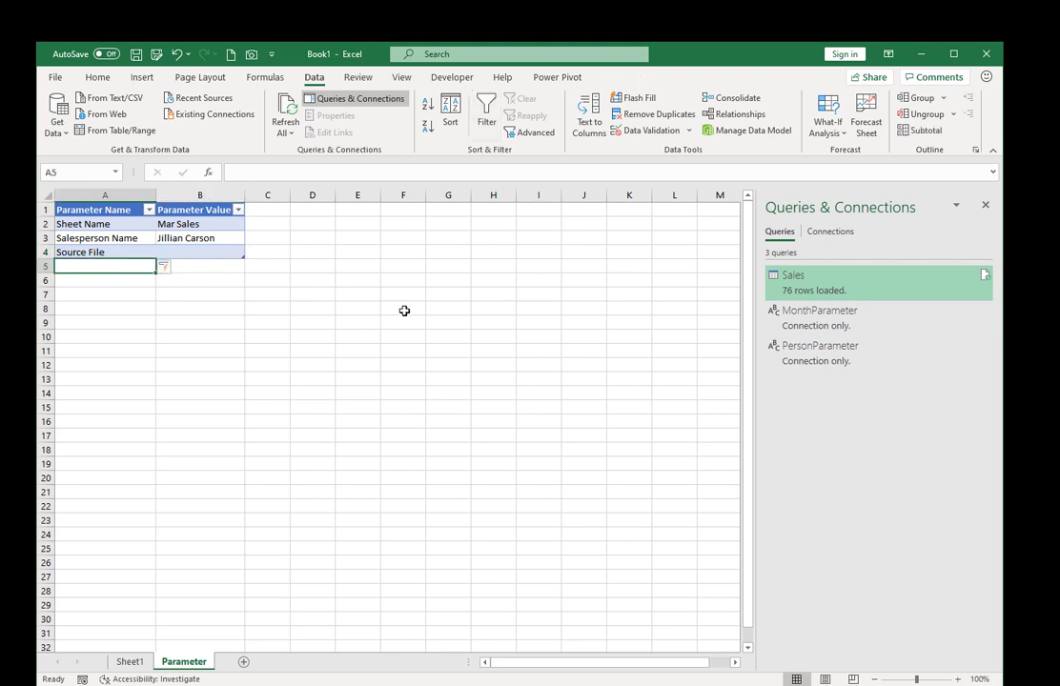
Step: Examine the file path in the Sales query's Source step, then the Parameter Value cells B2 to B4 on the Parameter sheet
right_click(801, 277)
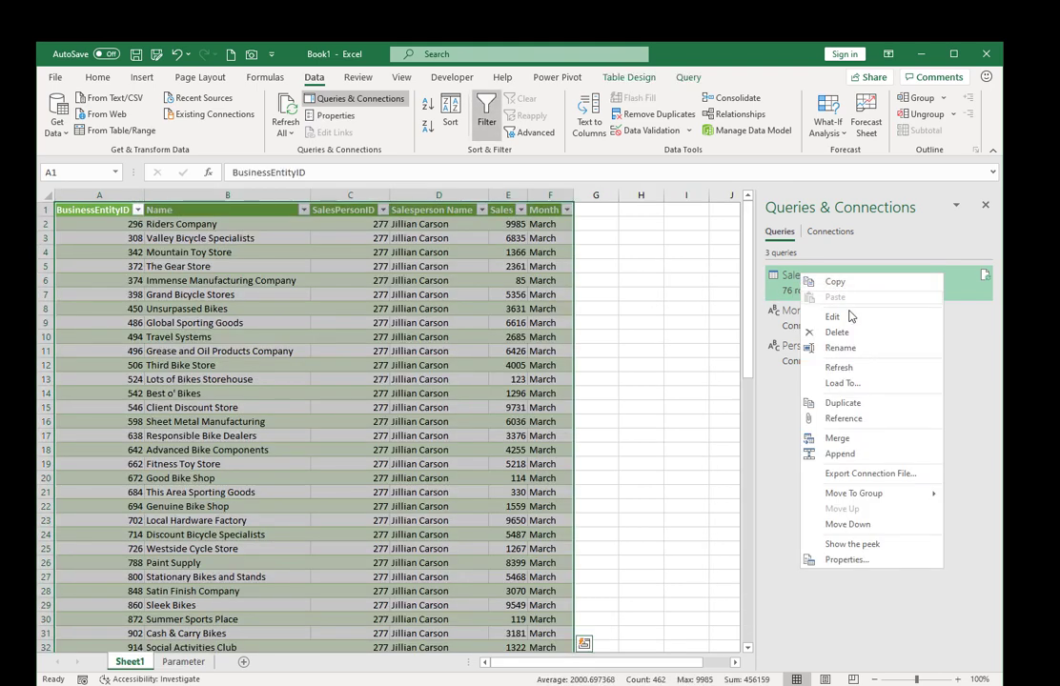
left_click(818, 319)
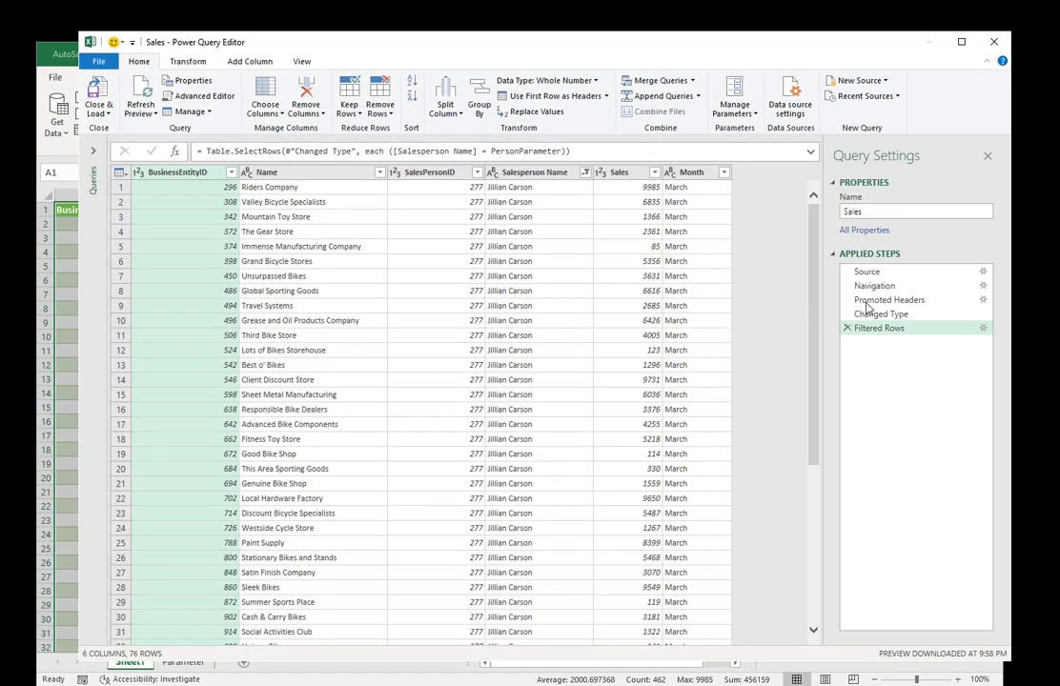
left_click(887, 276)
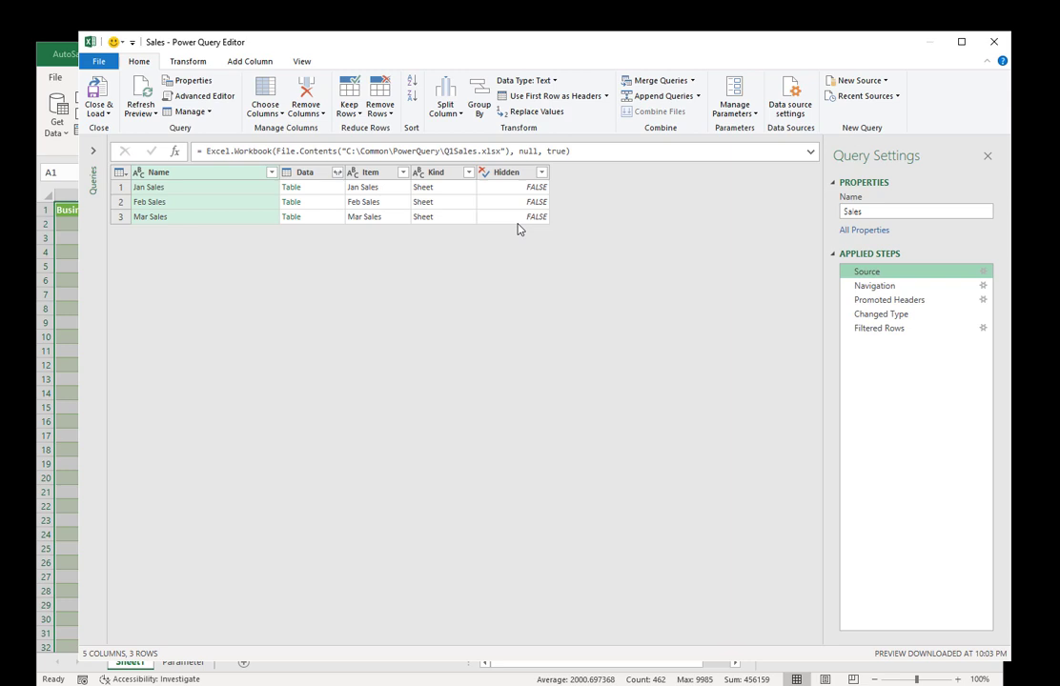
left_click(994, 46)
left_click(183, 661)
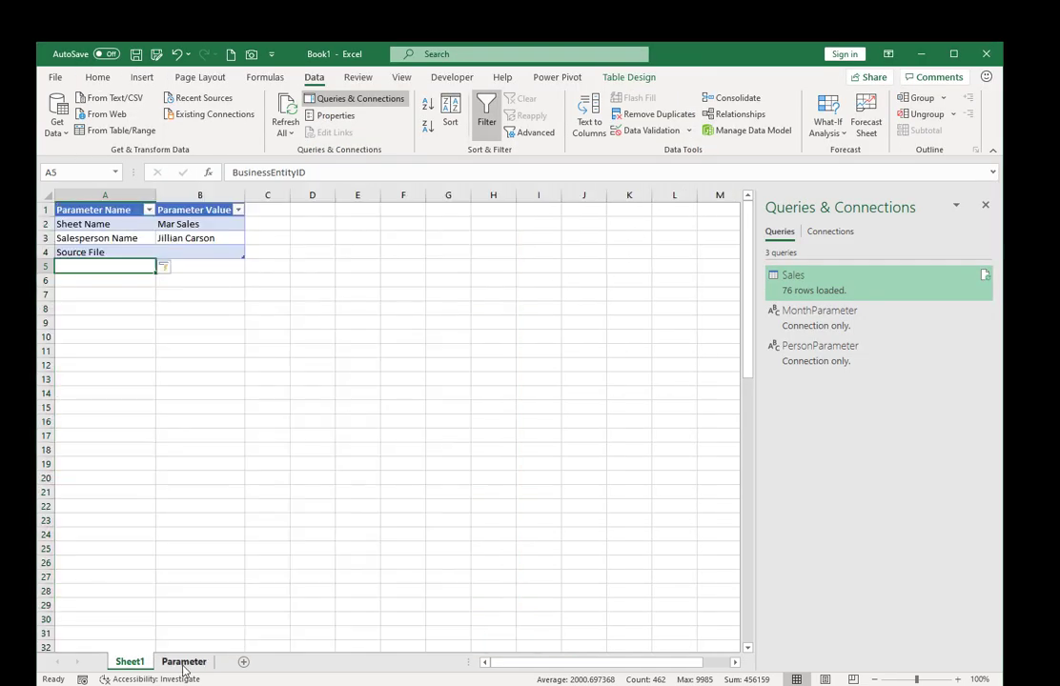
left_click_drag(187, 226, 212, 250)
left_click(211, 225)
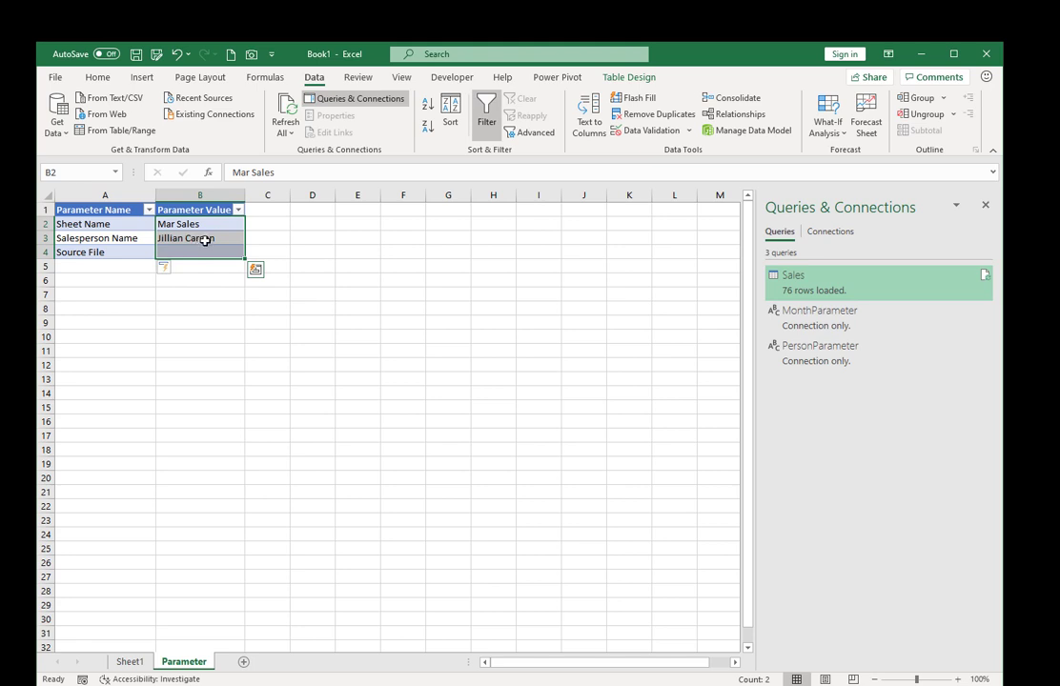
left_click_drag(215, 226, 208, 255)
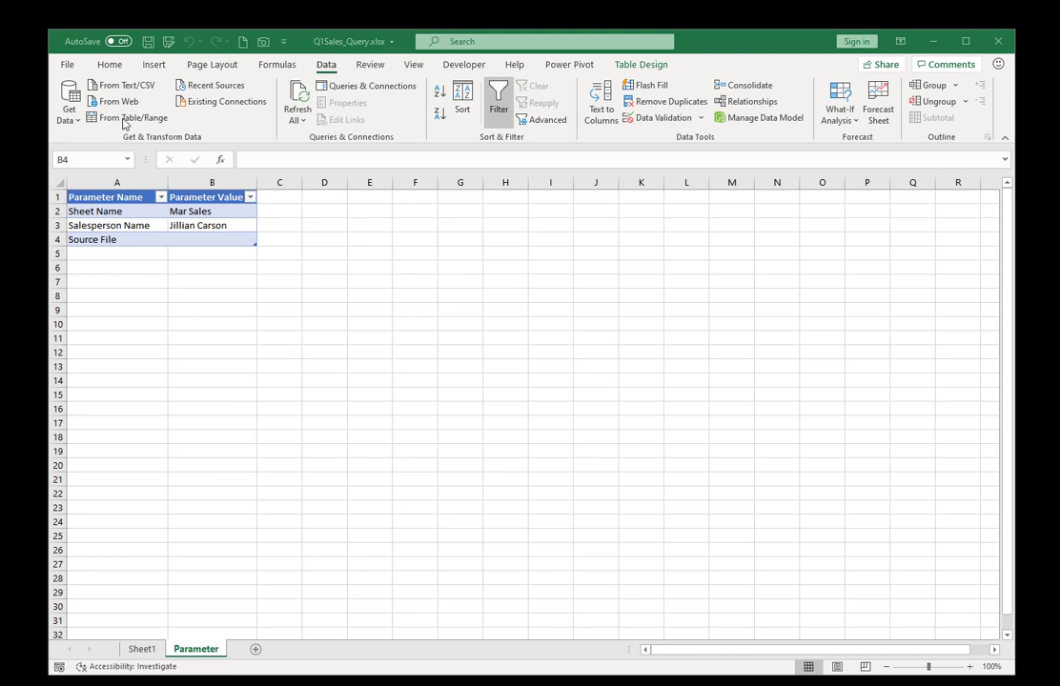
Step: Launch the Power Query Editor and make sure its global privacy option is Always ignore Privacy Level settings
left_click(70, 112)
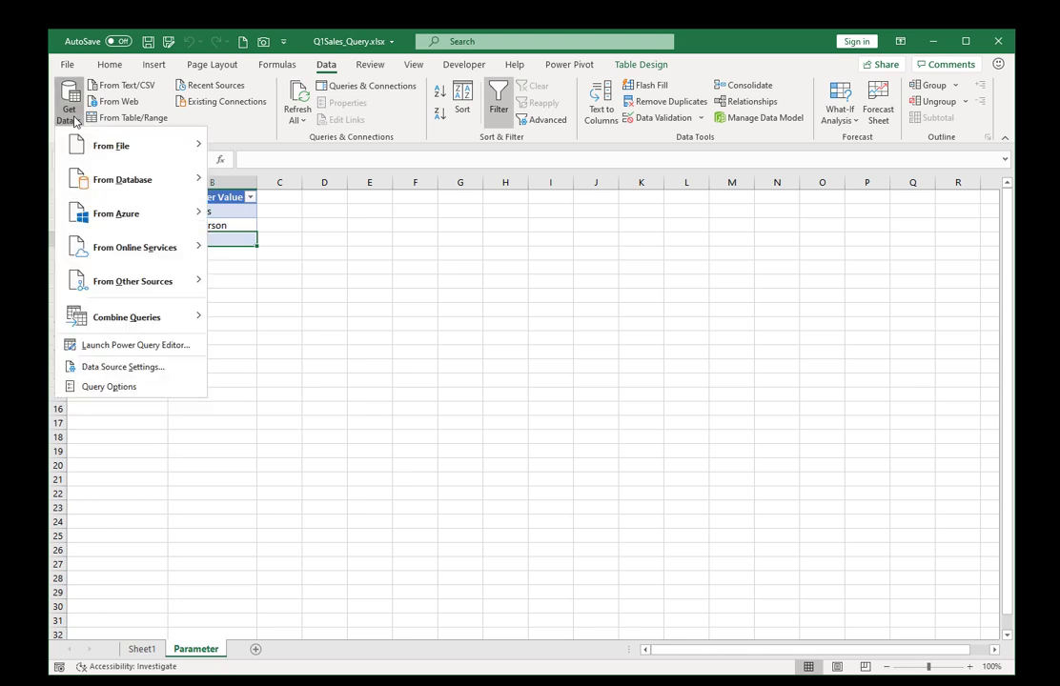
left_click(121, 345)
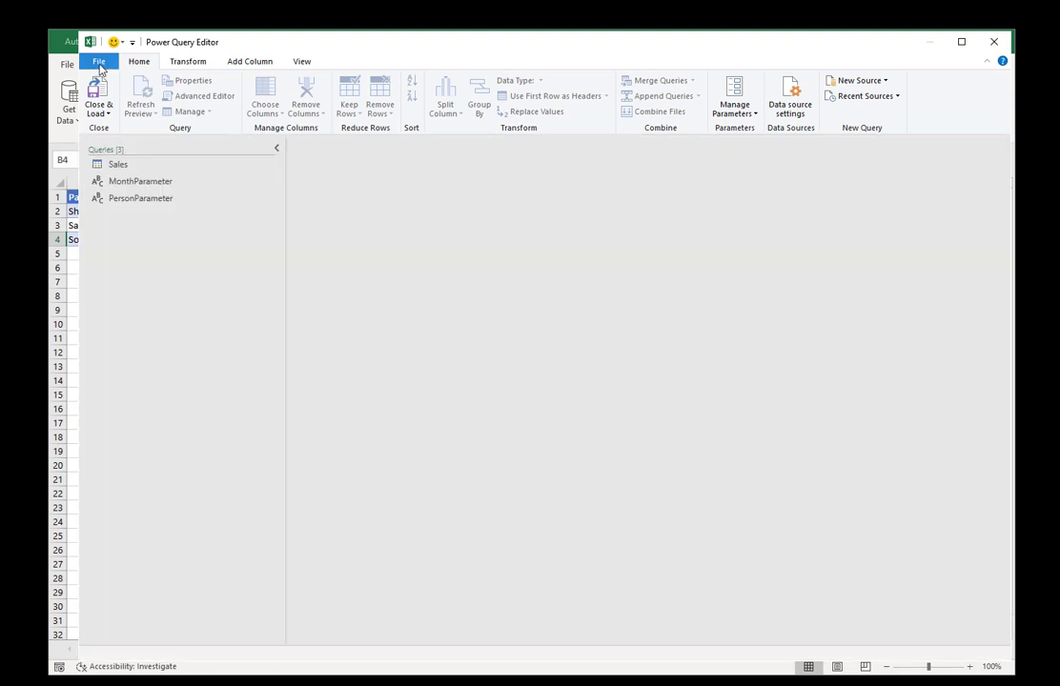
left_click(100, 63)
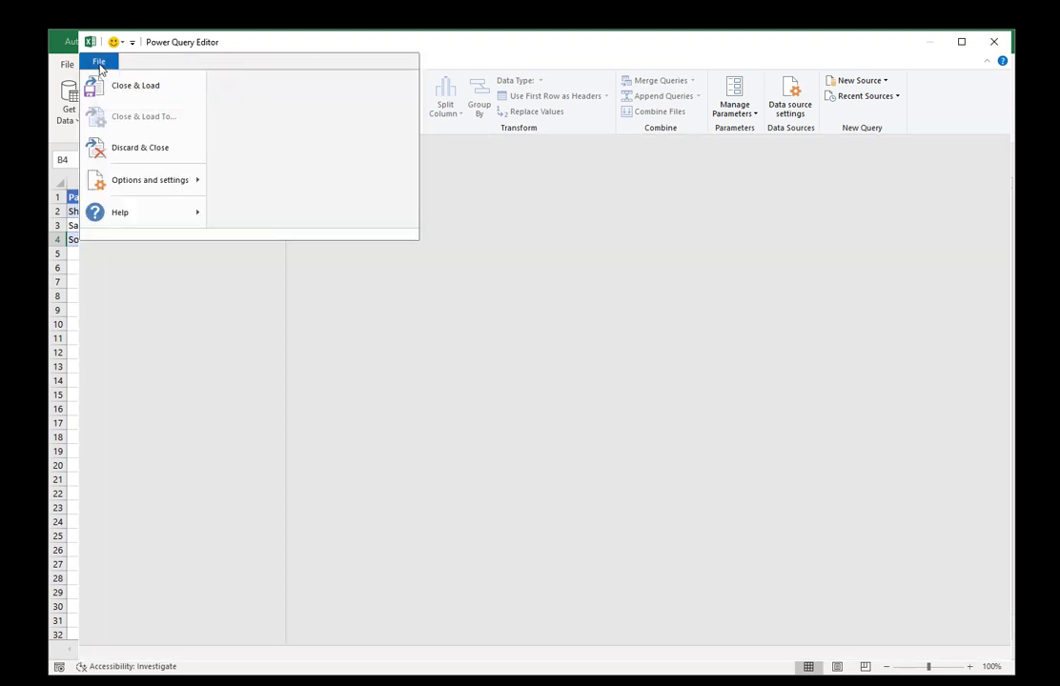
mouse_move(128, 187)
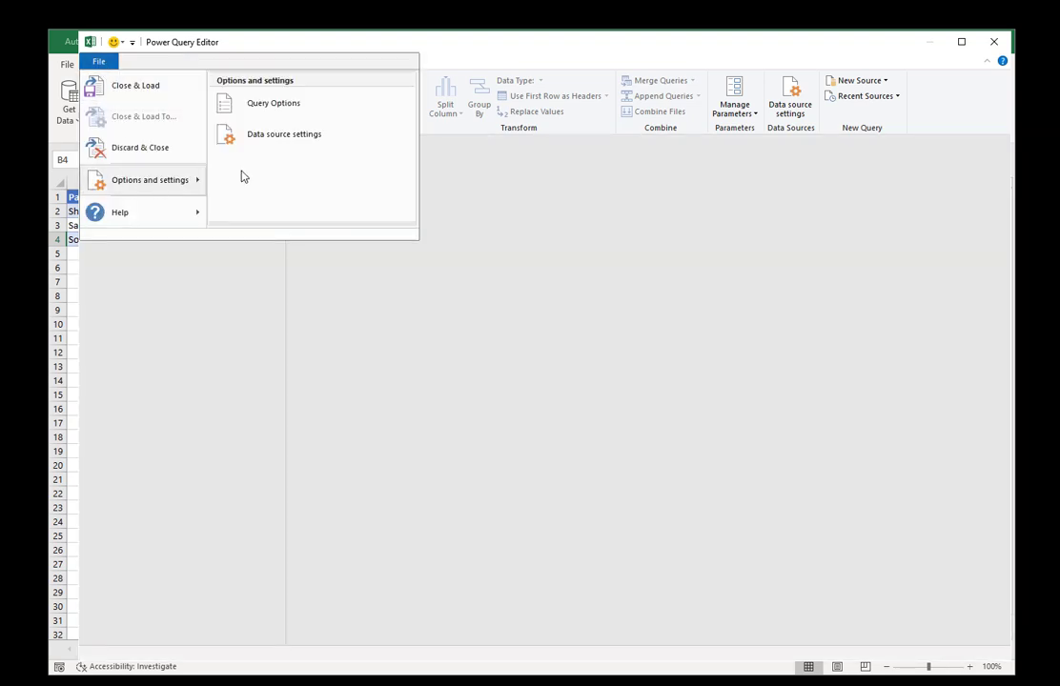
left_click(266, 107)
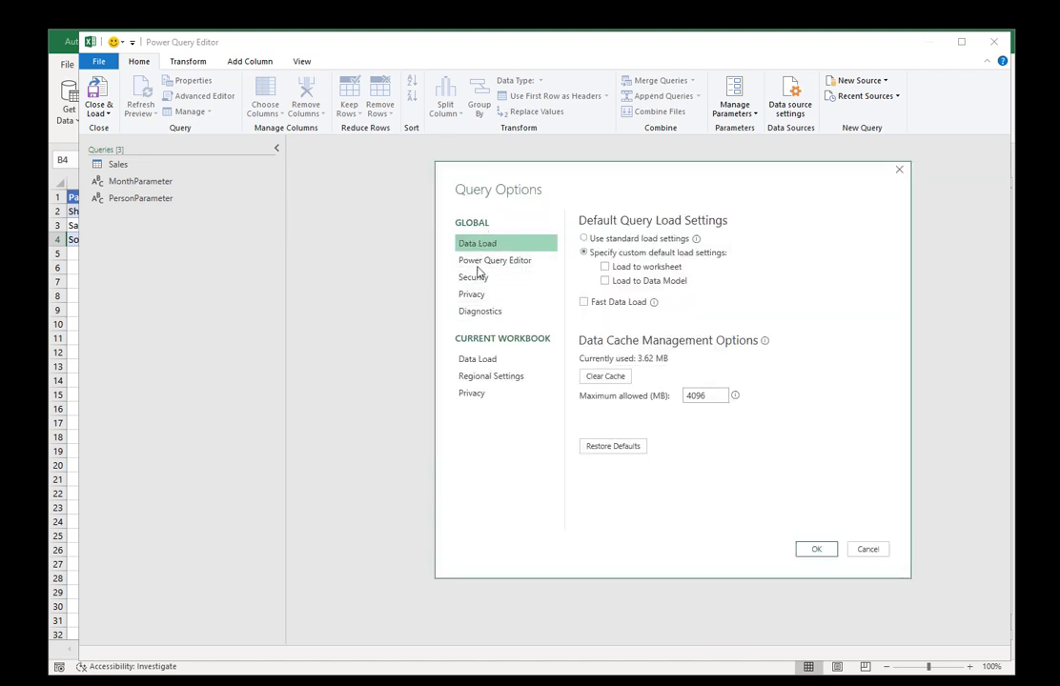
left_click(482, 280)
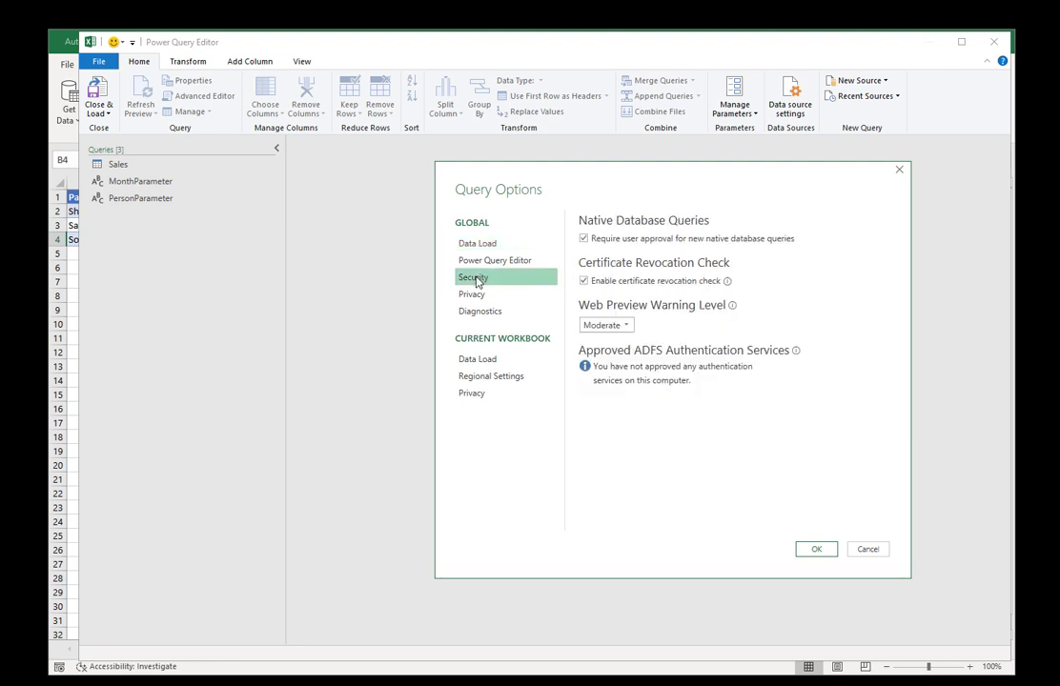
left_click(482, 295)
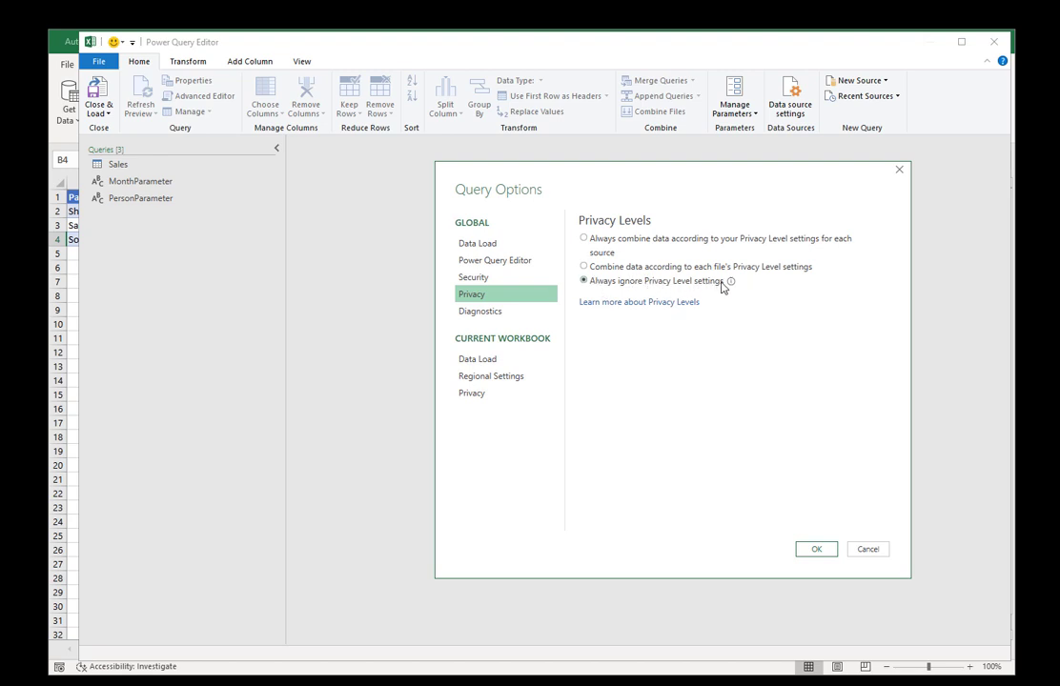
left_click(817, 550)
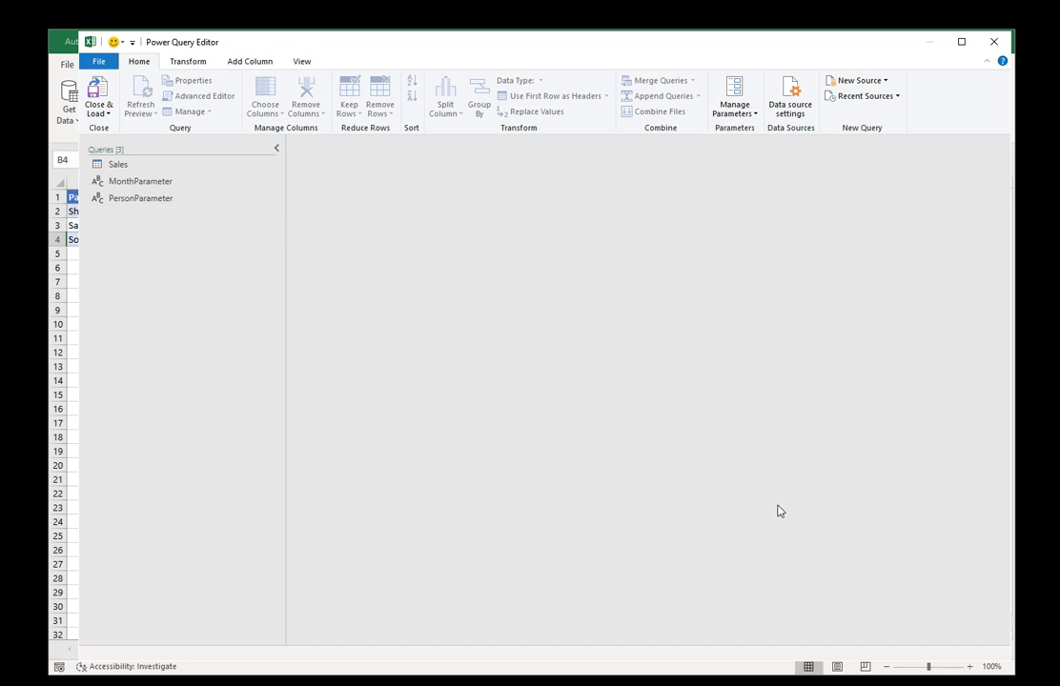